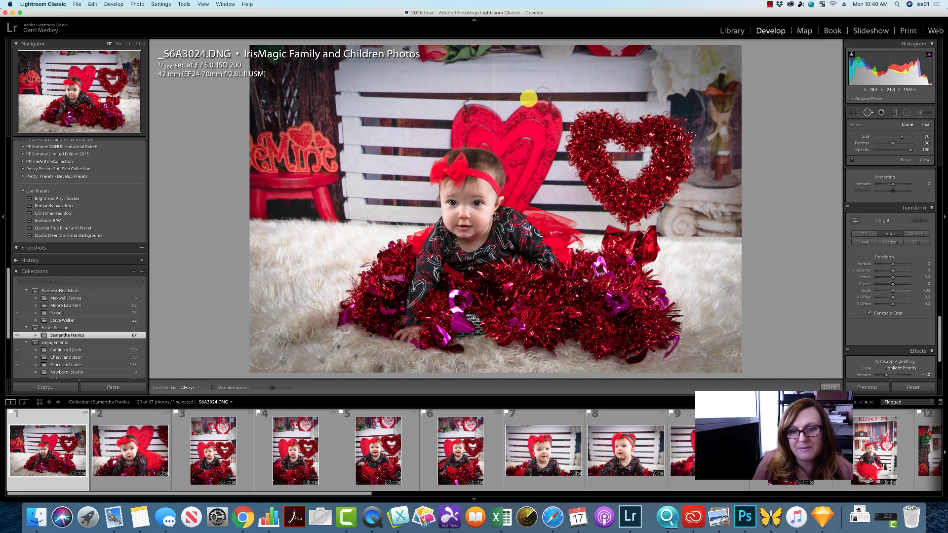
Choose the Adjustment Brush with the Soften Skin effect, set its size to about 9, and paint under the baby's nose in the first photo.
left_click(143, 45)
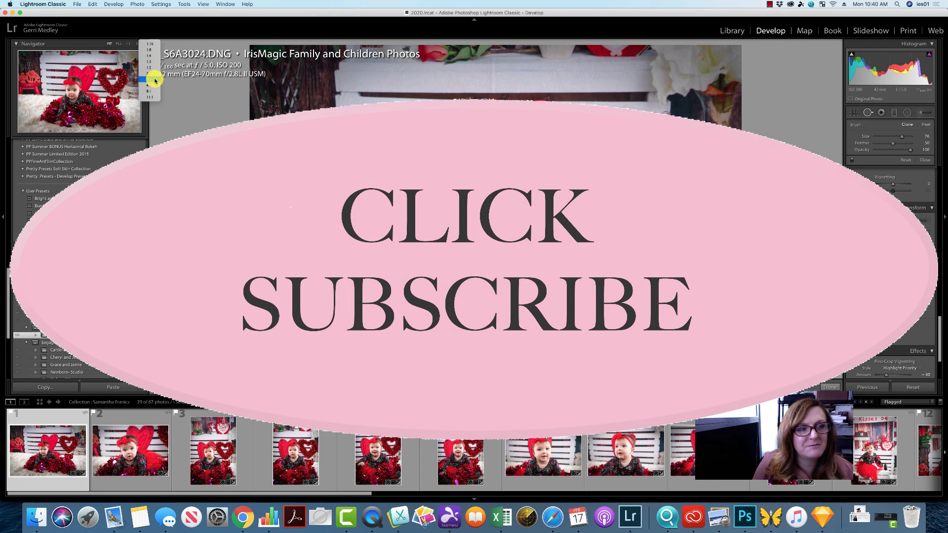
left_click(154, 79)
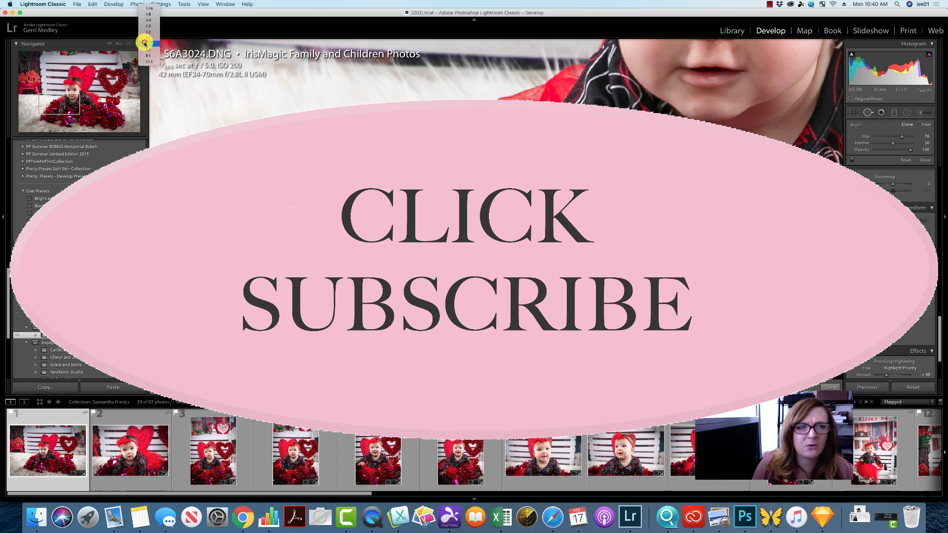
left_click(143, 43)
left_click(147, 58)
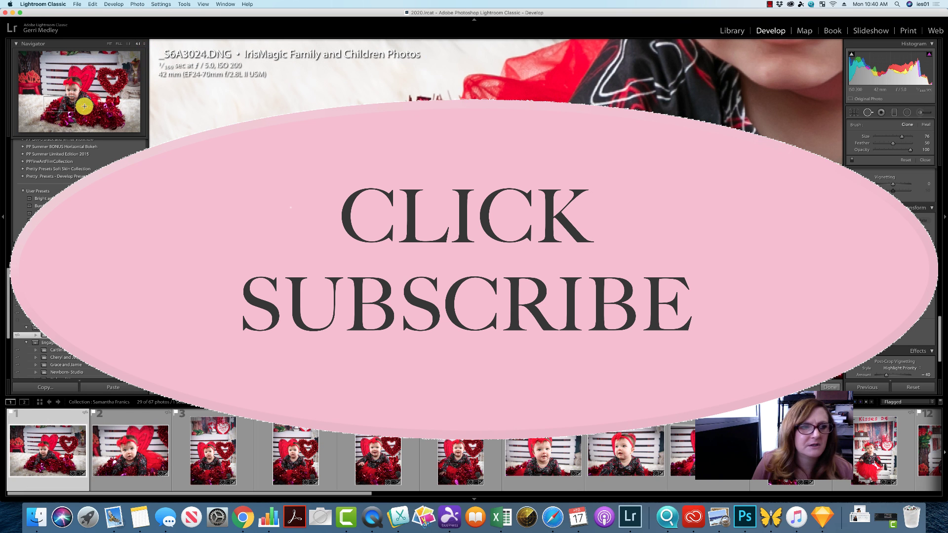
left_click_drag(58, 107, 74, 93)
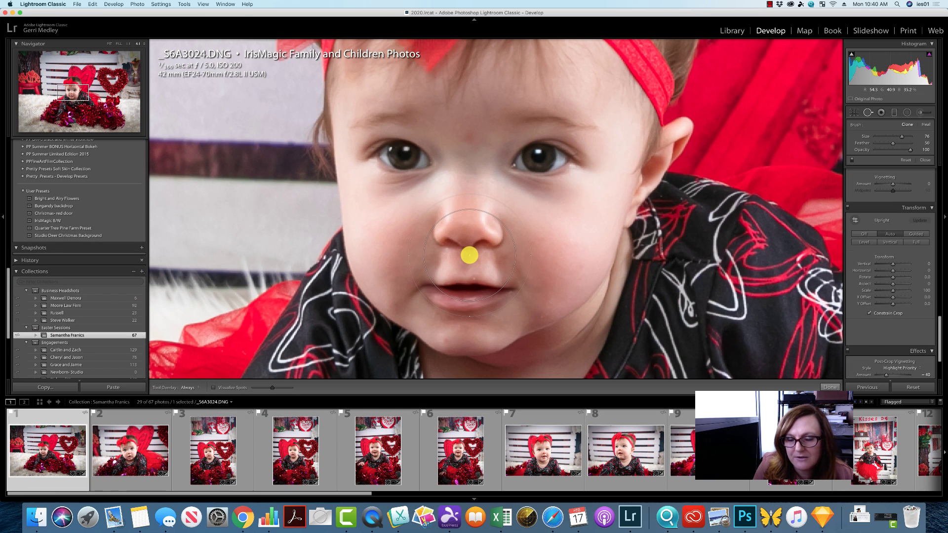
left_click(927, 115)
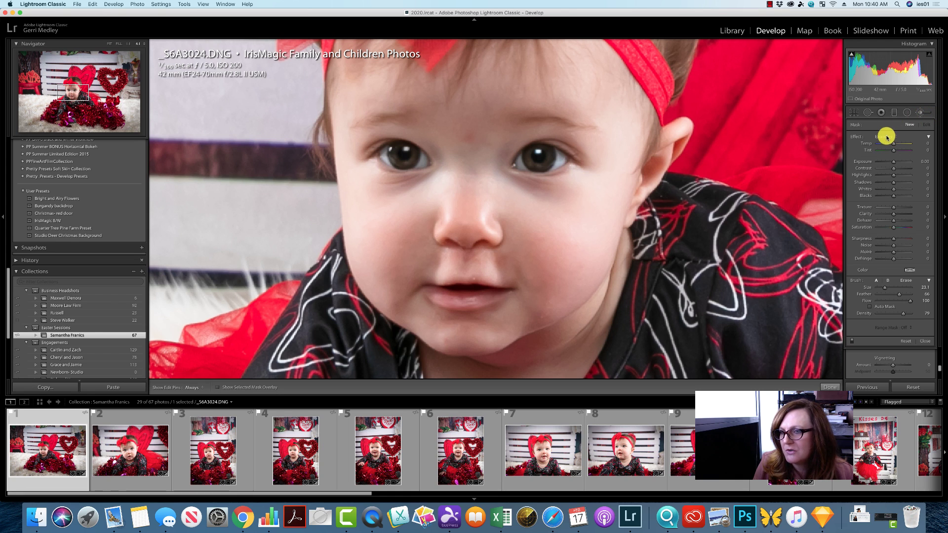
left_click(893, 136)
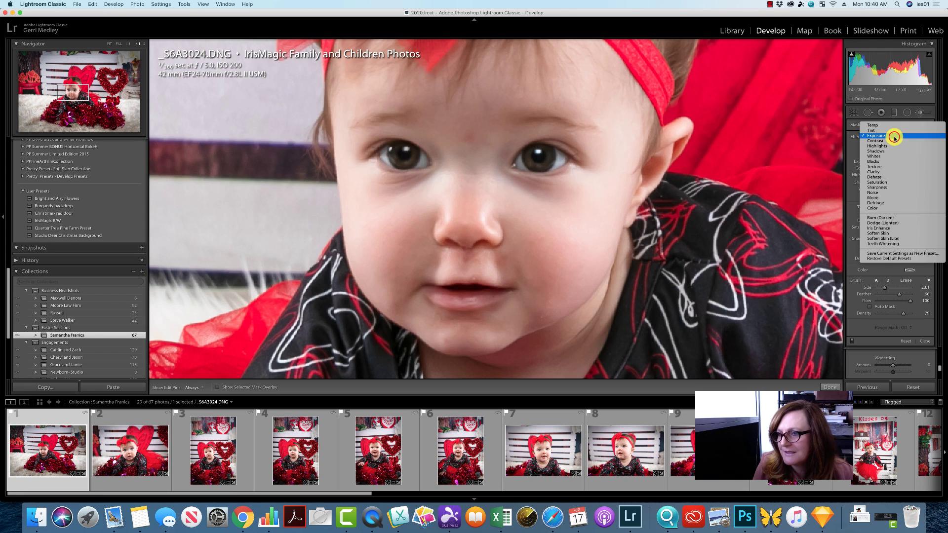
left_click(894, 233)
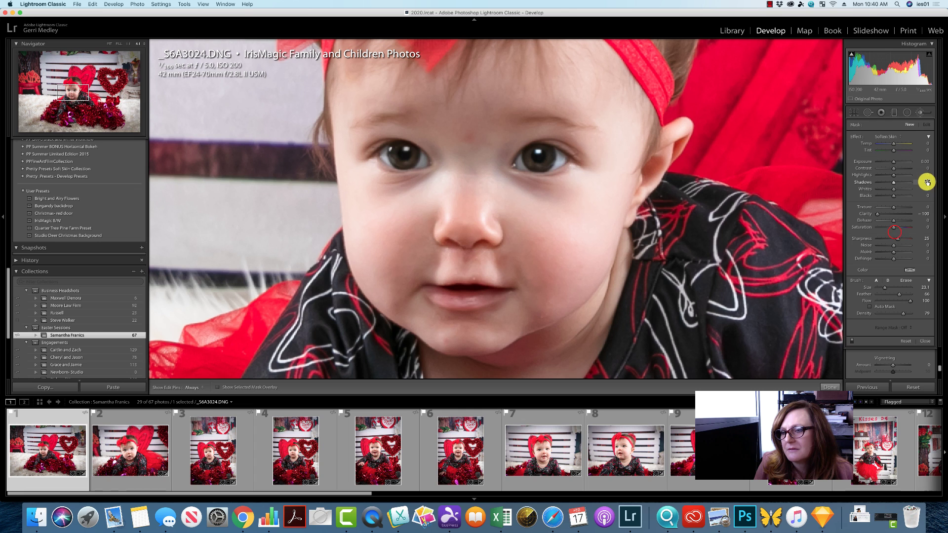
left_click_drag(886, 290, 888, 289)
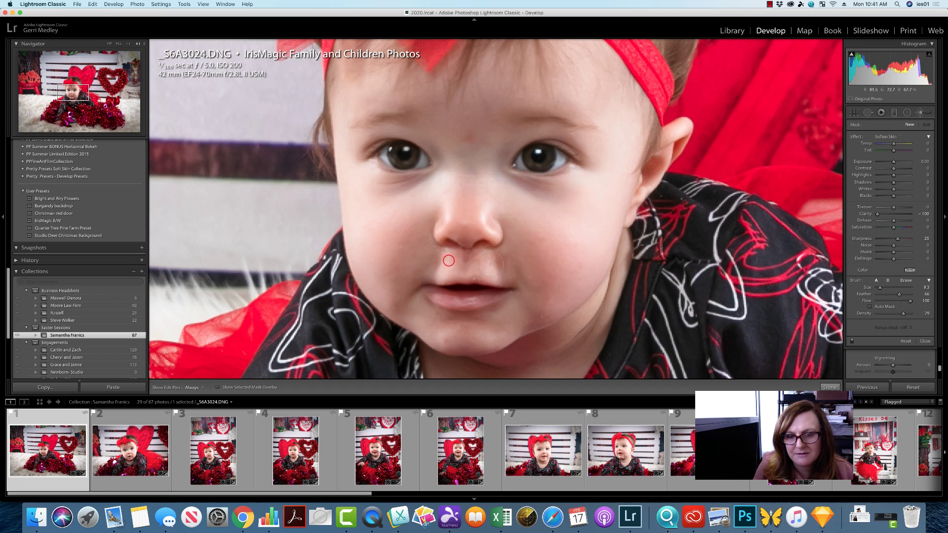
left_click_drag(449, 261, 477, 262)
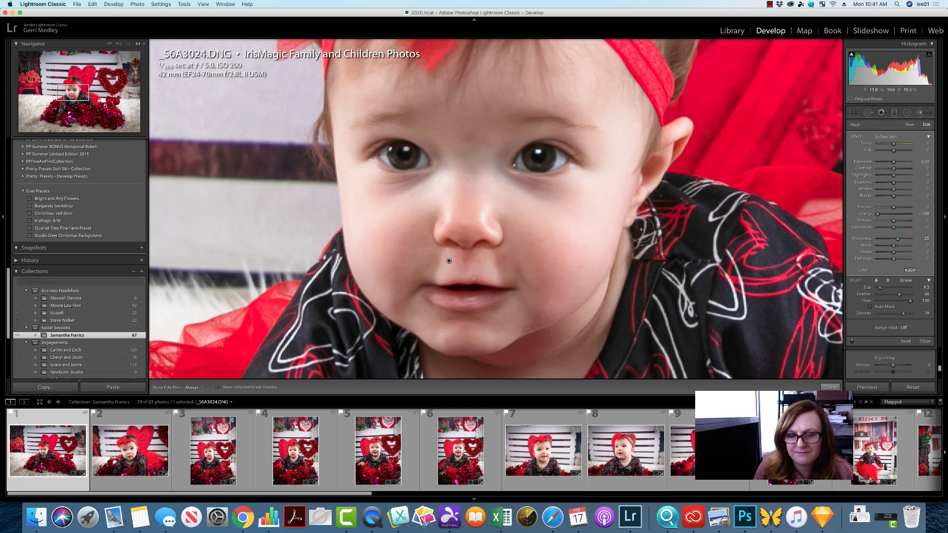
Open _S6A3025.DNG and paint Soften Skin strokes between the nose and mouth and over the surrounding cheek.
left_click(166, 429)
left_click_drag(482, 247, 482, 258)
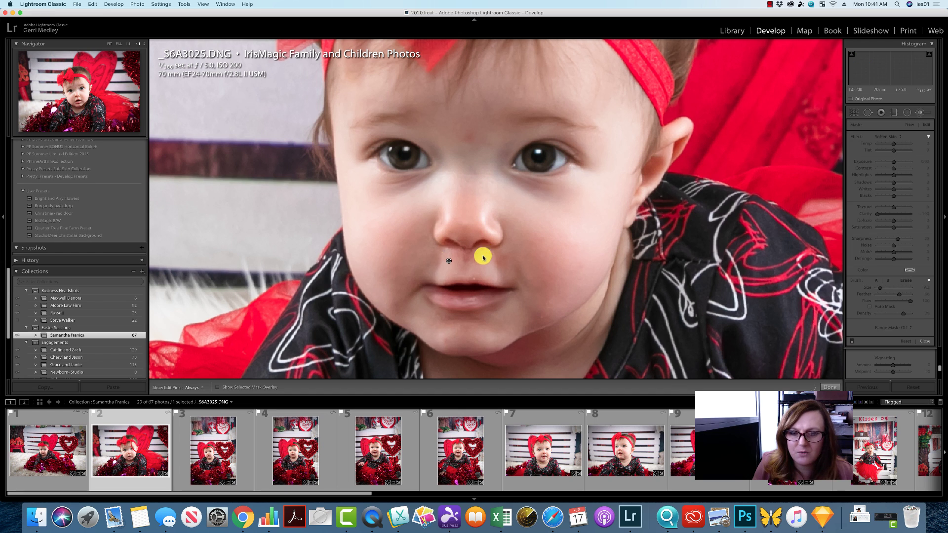
left_click(78, 99)
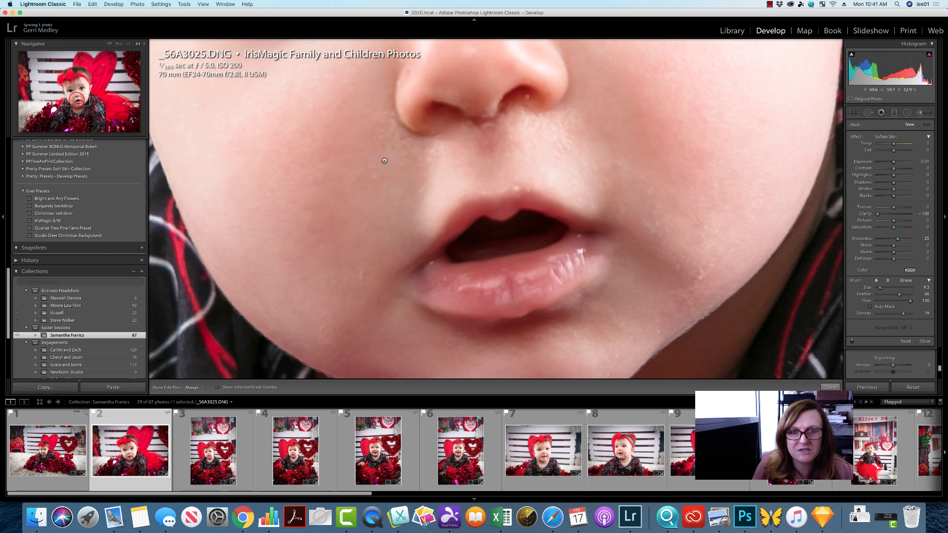
left_click_drag(437, 152, 445, 144)
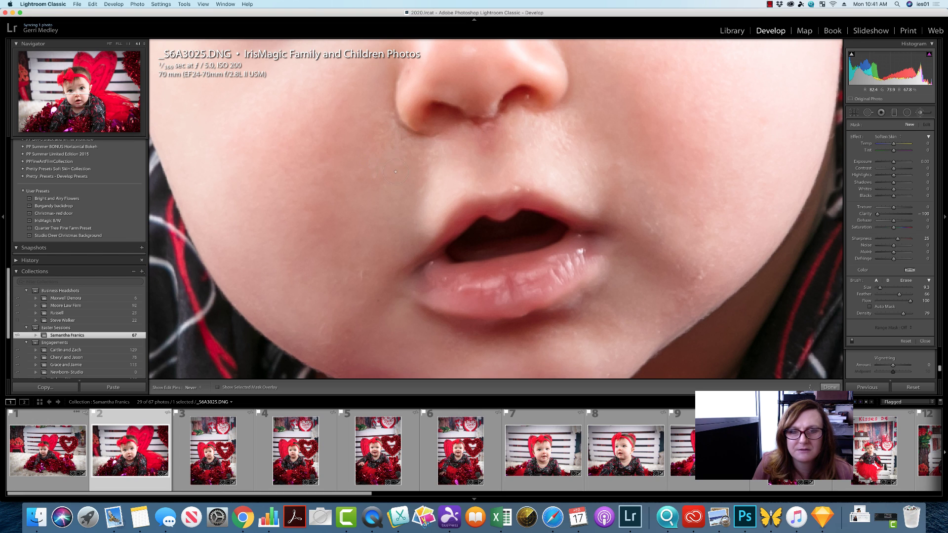
mouse_move(512, 140)
left_mouse_down()
mouse_move(575, 139)
mouse_move(738, 270)
left_mouse_up()
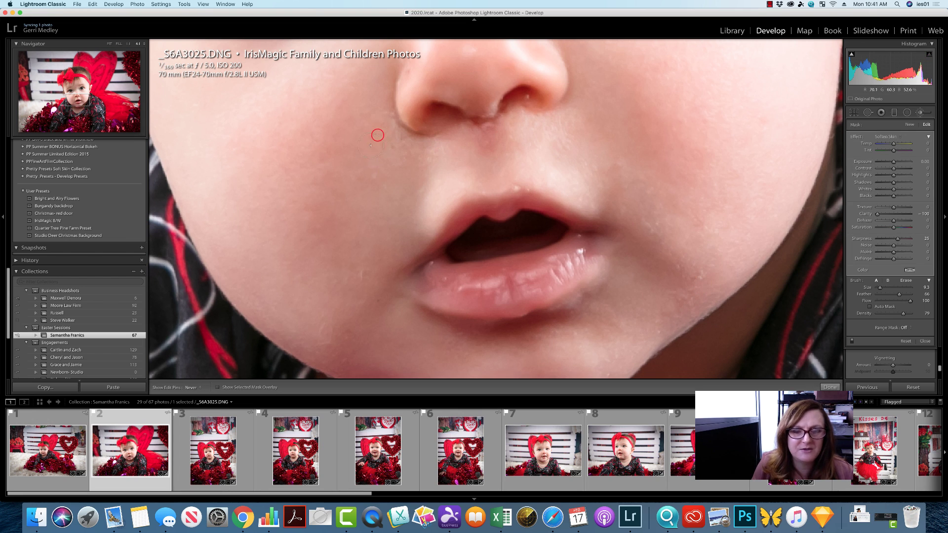
Open _S6A3028.DNG, set the brush size to about 13, and soften the skin under the nose and around the mouth.
left_click(212, 450)
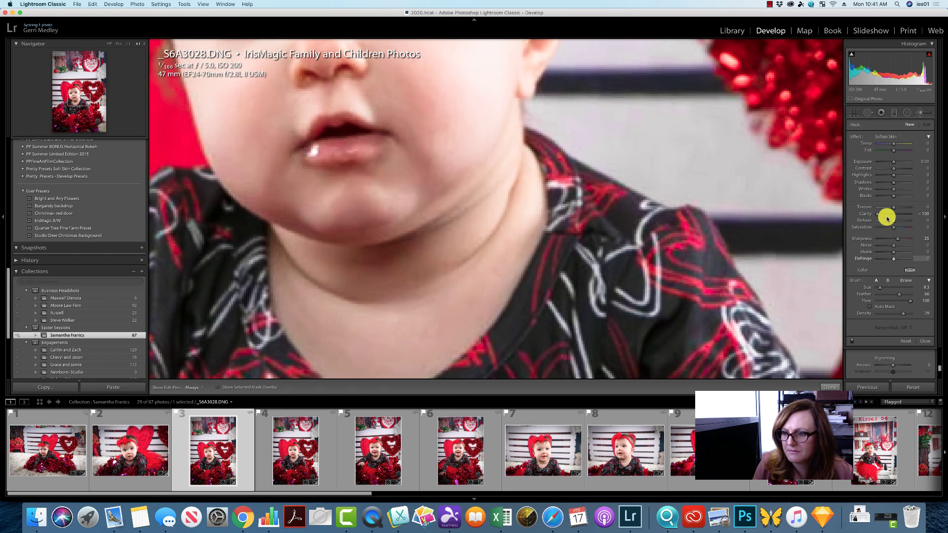
left_click_drag(880, 288, 882, 288)
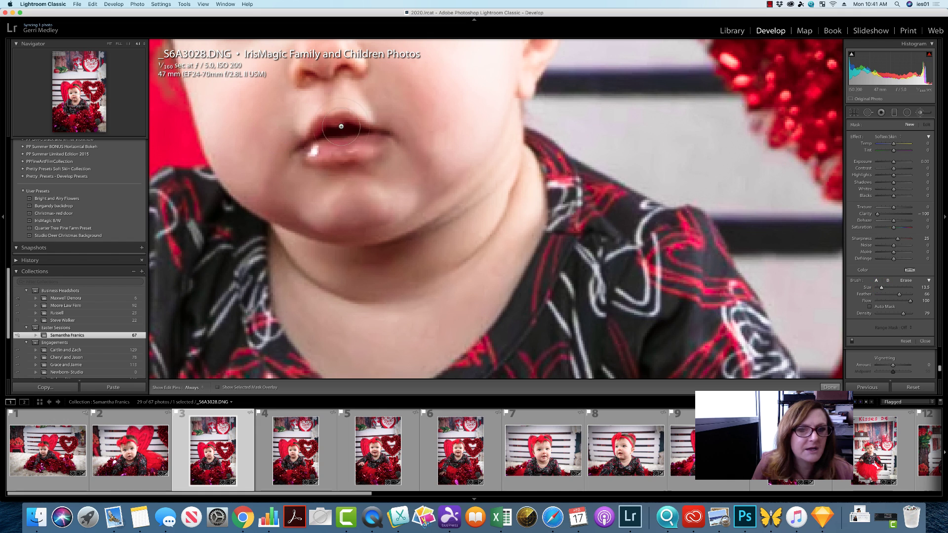
mouse_move(344, 90)
left_mouse_down()
mouse_move(356, 93)
mouse_move(307, 91)
left_mouse_up()
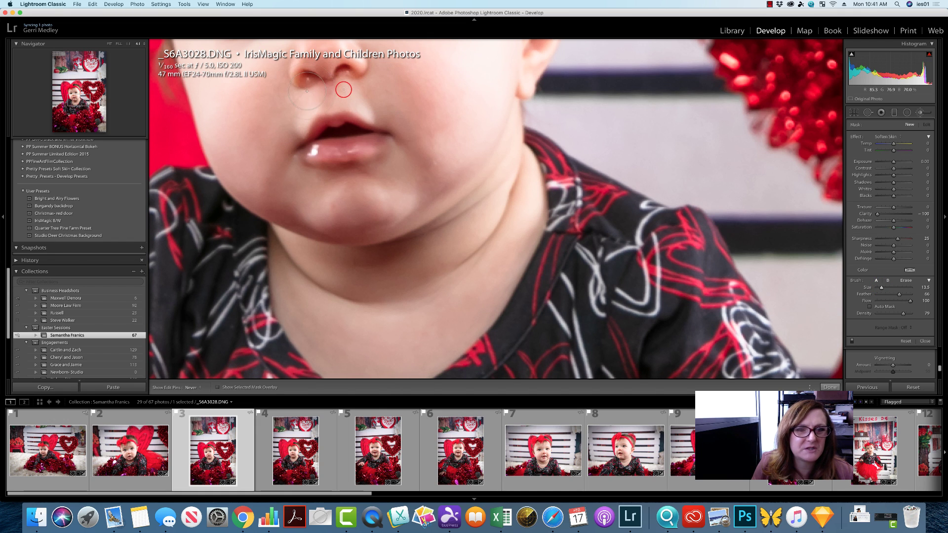
left_click_drag(272, 128, 274, 132)
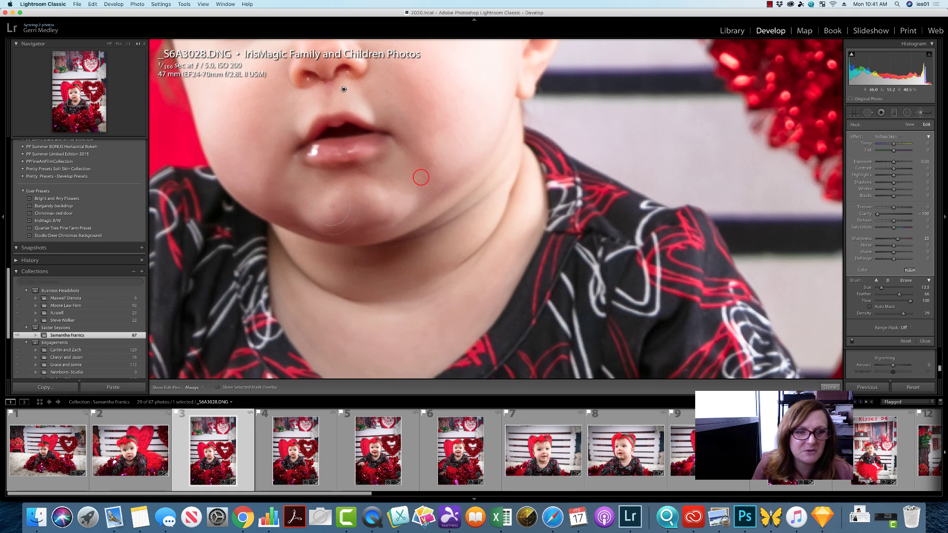
Open _S6A3030.DNG, set the brush size to 8.8, and soften the skin between the nose and upper lip.
key("Right")
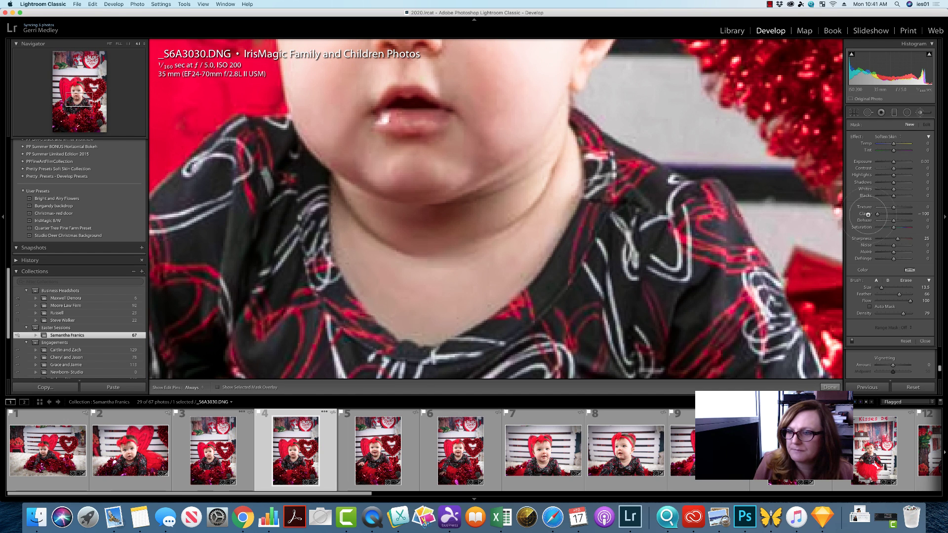
left_click_drag(882, 288, 880, 288)
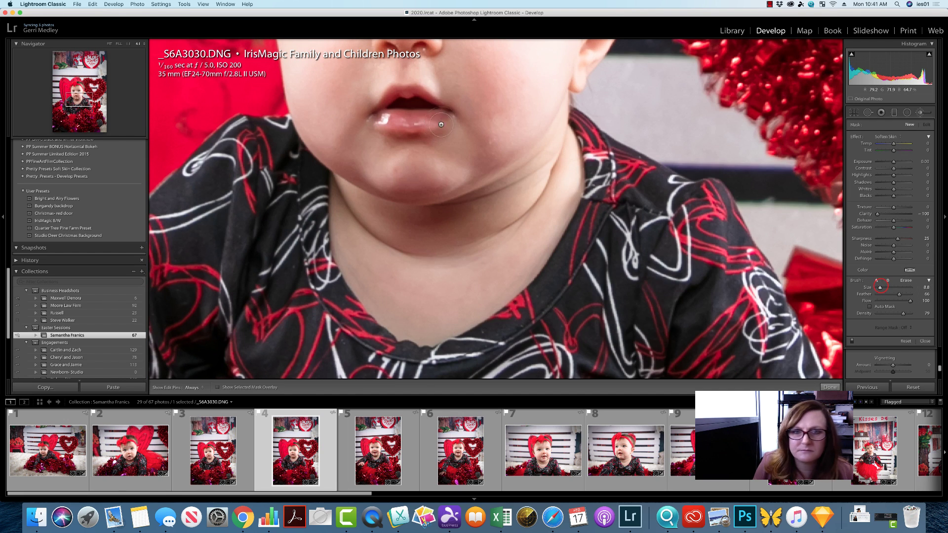
left_click(372, 75)
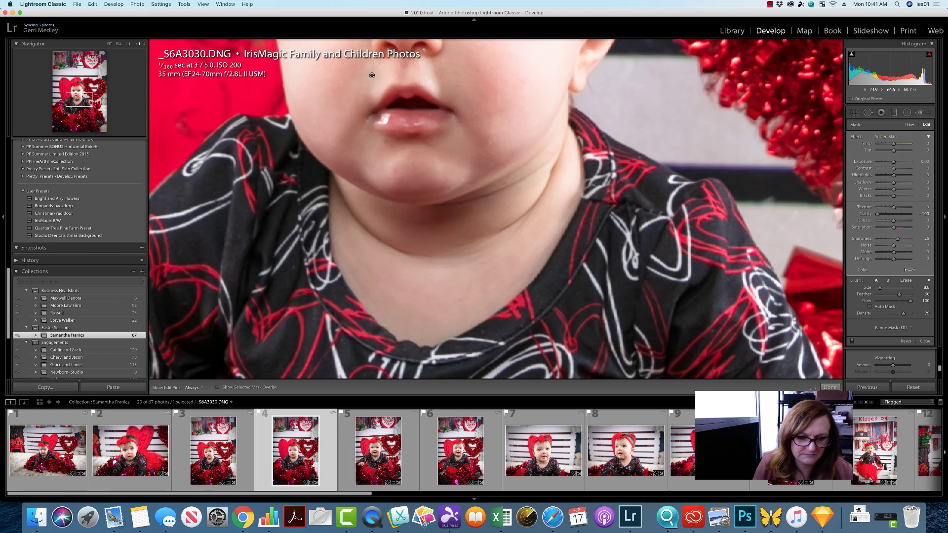
Open _S6A3031.DNG and paint the Soften Skin effect over the area between the nose and upper lip.
key("Right")
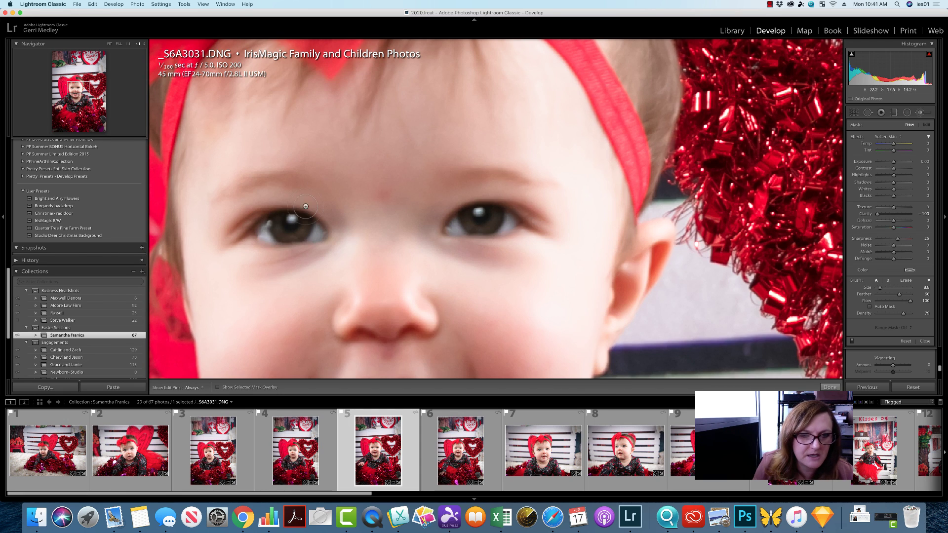
left_click(79, 89)
left_click_drag(74, 93, 73, 93)
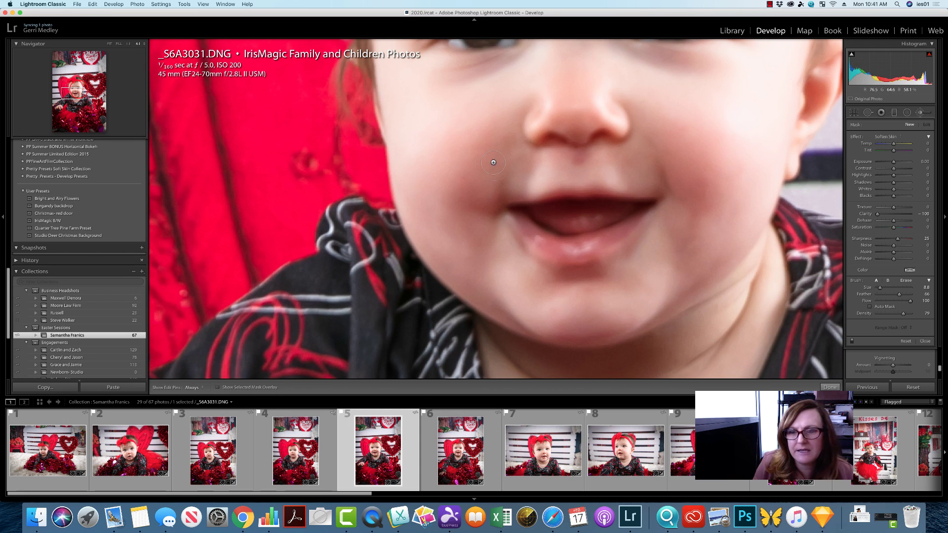
mouse_move(529, 169)
left_mouse_down()
mouse_move(629, 158)
mouse_move(526, 166)
left_mouse_up()
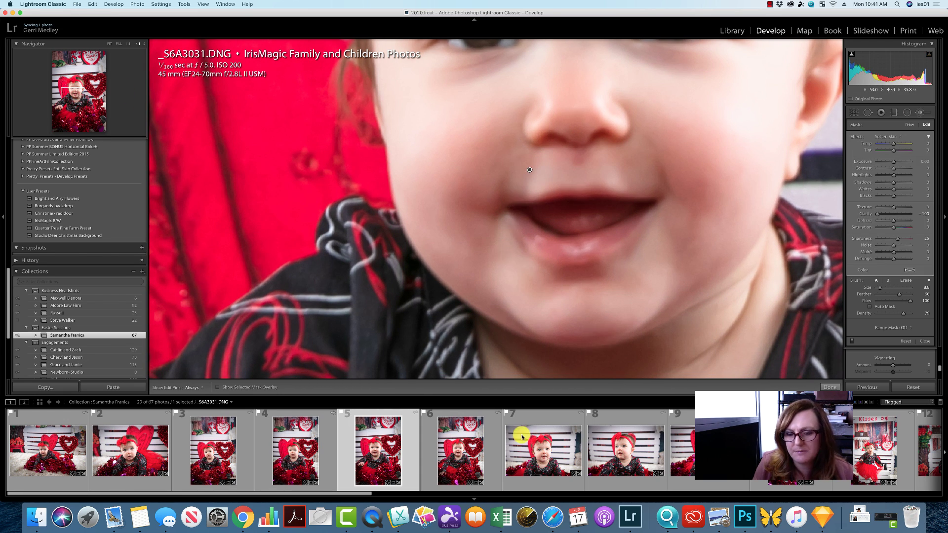
Open _S6A3032.DNG, paint Soften Skin under the nose, and undo the last brush stroke.
left_click(464, 454)
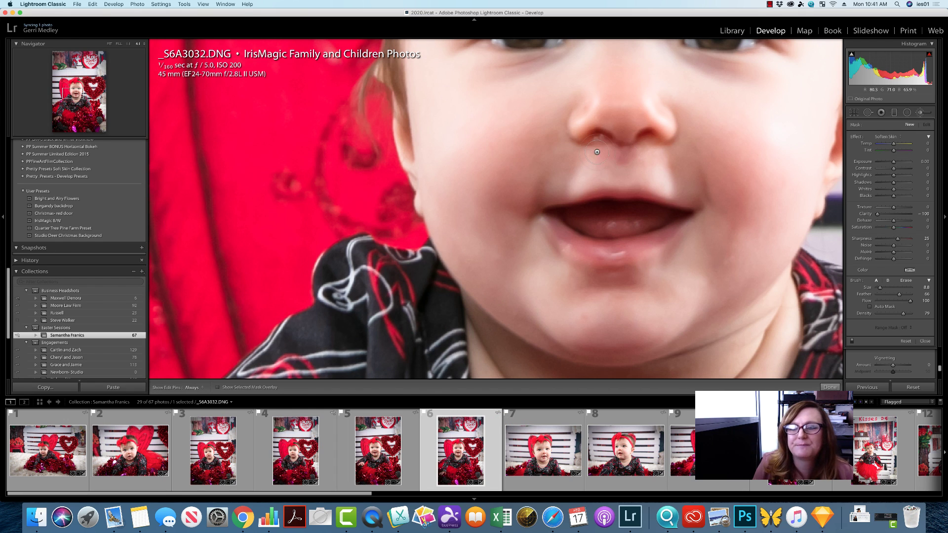
left_click_drag(631, 159, 650, 163)
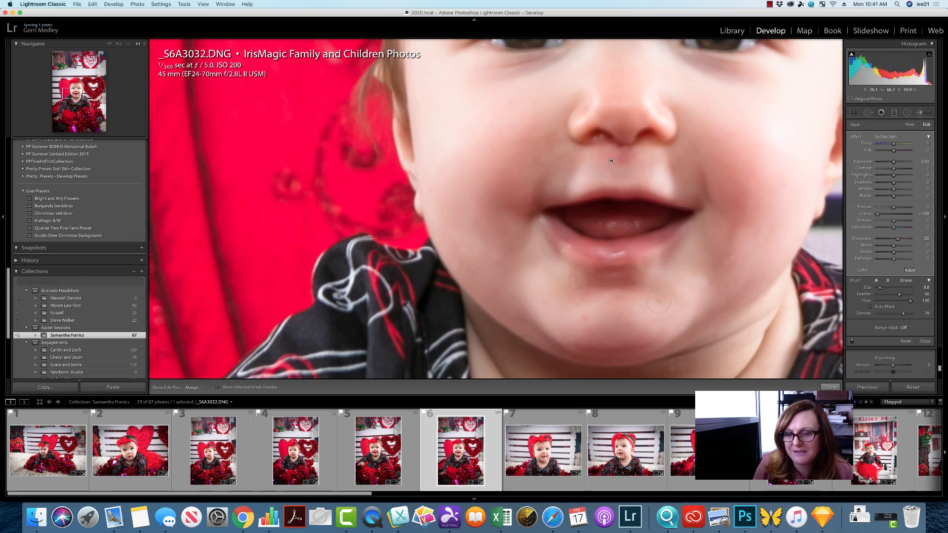
key("h")
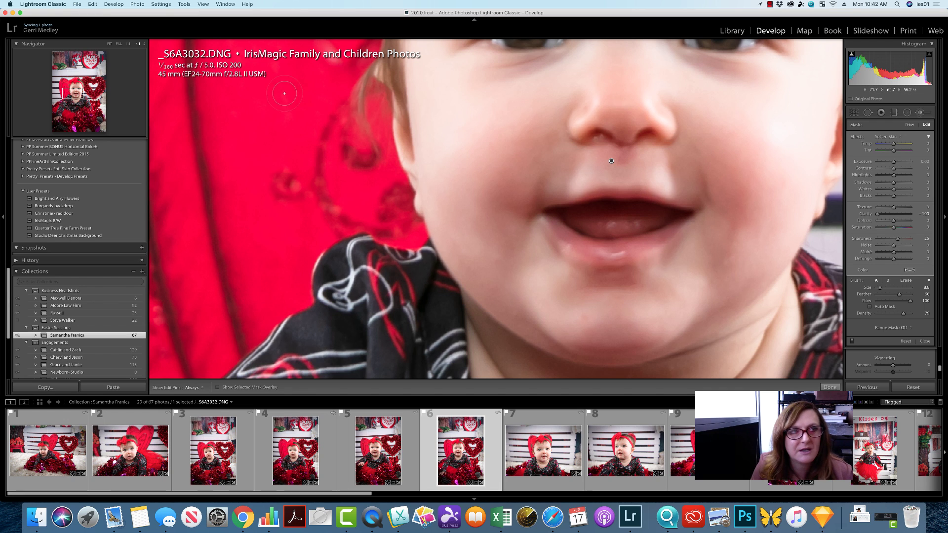
left_click(93, 5)
left_click(98, 13)
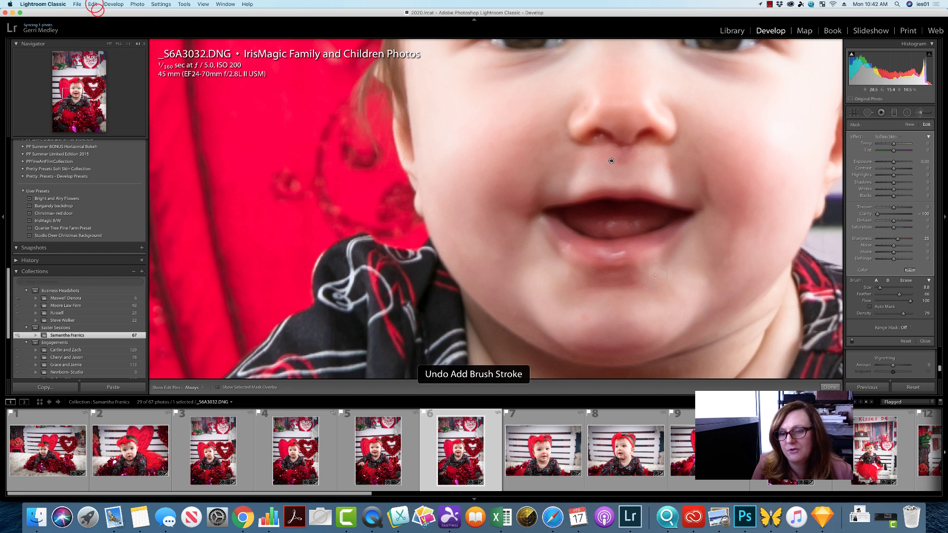
Open _S6A3034.DNG, set the brush size to about 21, and paint Soften Skin under the nose and across both cheeks.
left_click(580, 424)
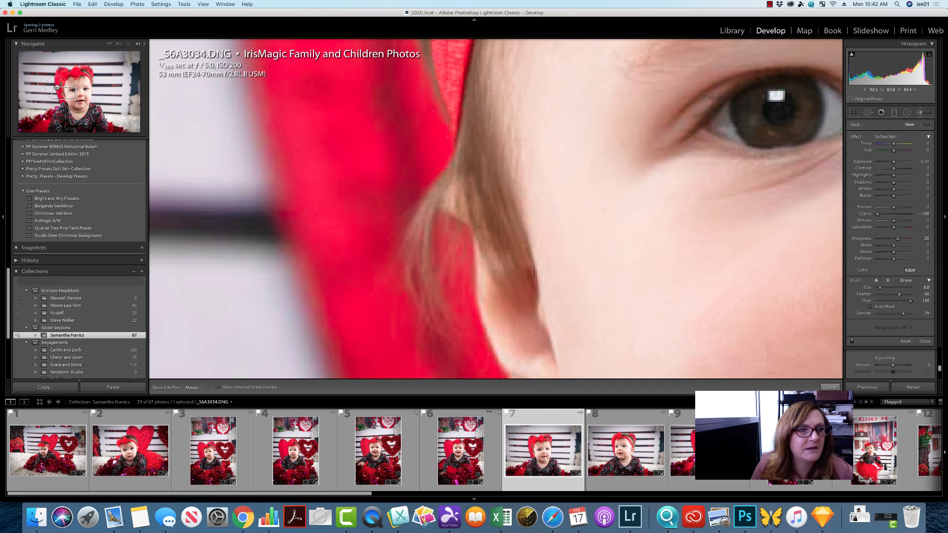
left_click(80, 99)
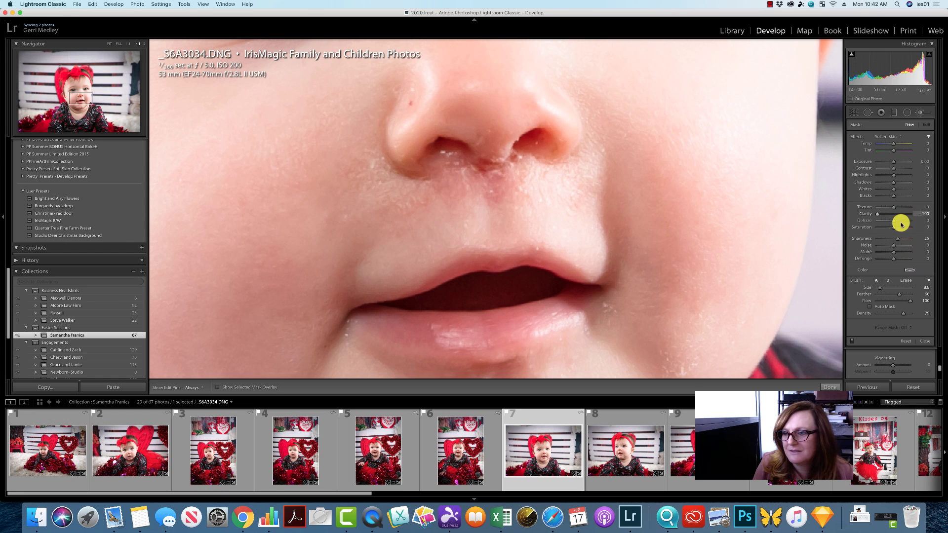
left_click_drag(880, 287, 882, 287)
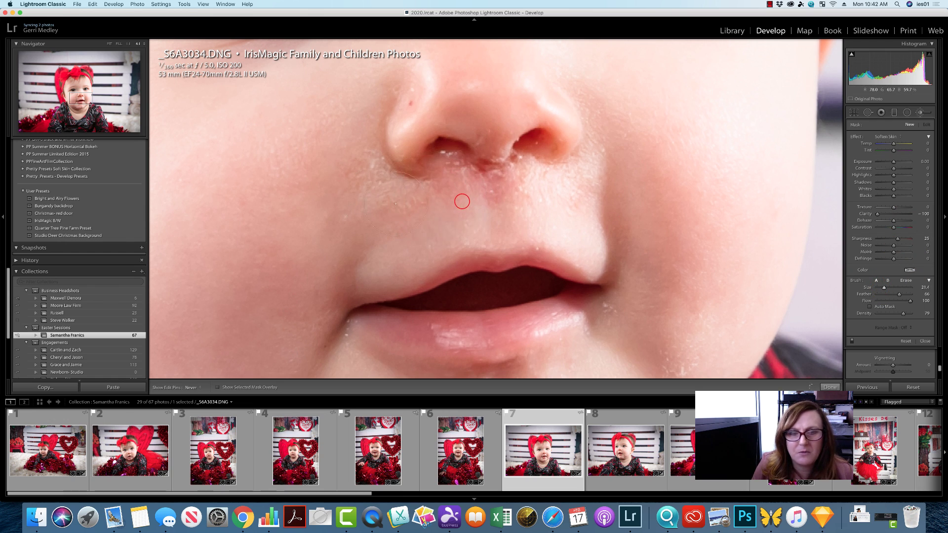
left_click(462, 201)
mouse_move(597, 132)
left_mouse_down()
mouse_move(568, 199)
mouse_move(629, 175)
left_mouse_up()
mouse_move(625, 328)
left_mouse_down()
mouse_move(688, 354)
mouse_move(709, 222)
left_mouse_up()
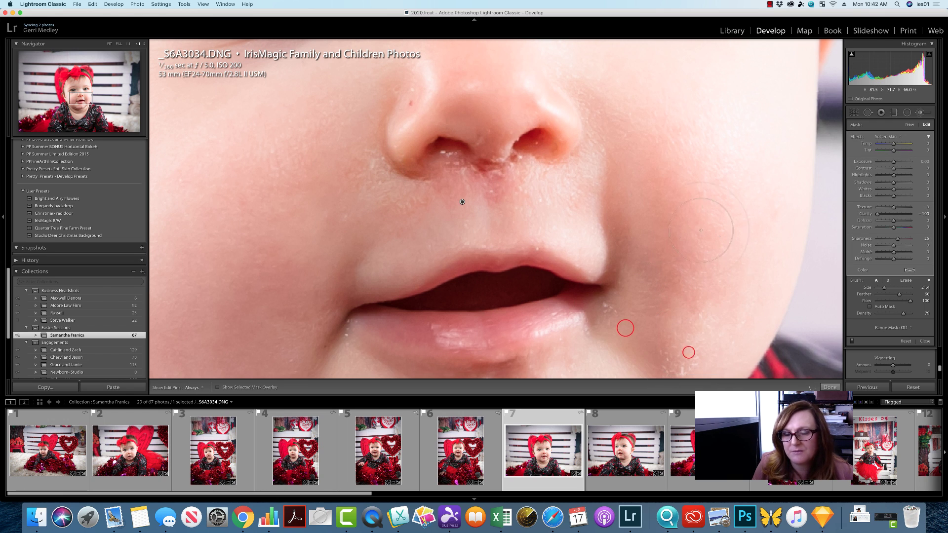
left_click_drag(512, 204, 296, 299)
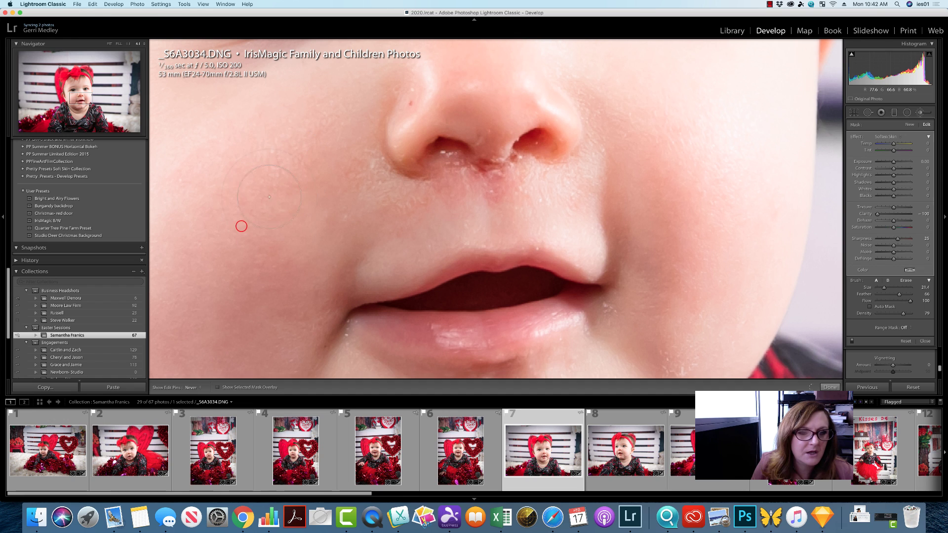
Set the brush size to 10.2, open _S6A3035.DNG, and paint Soften Skin under the baby's nose.
left_click(142, 44)
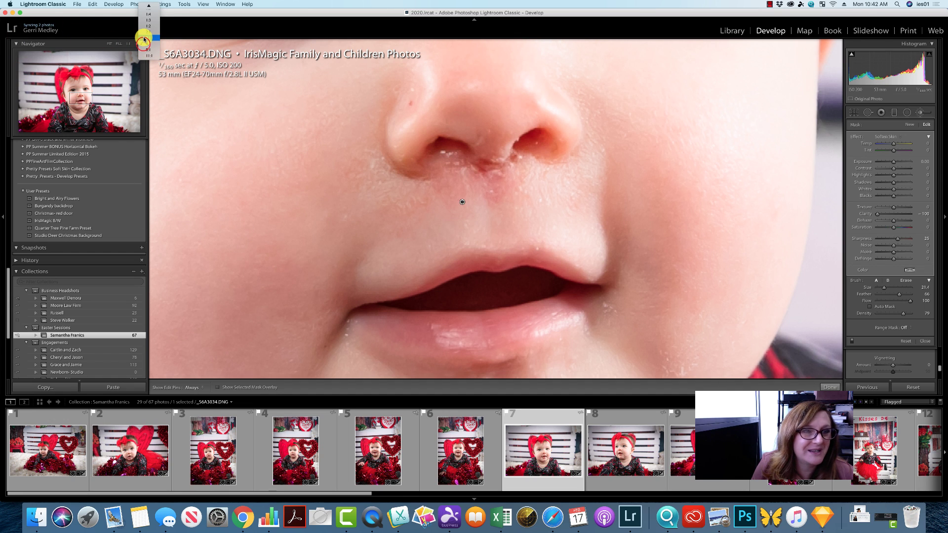
left_click(143, 44)
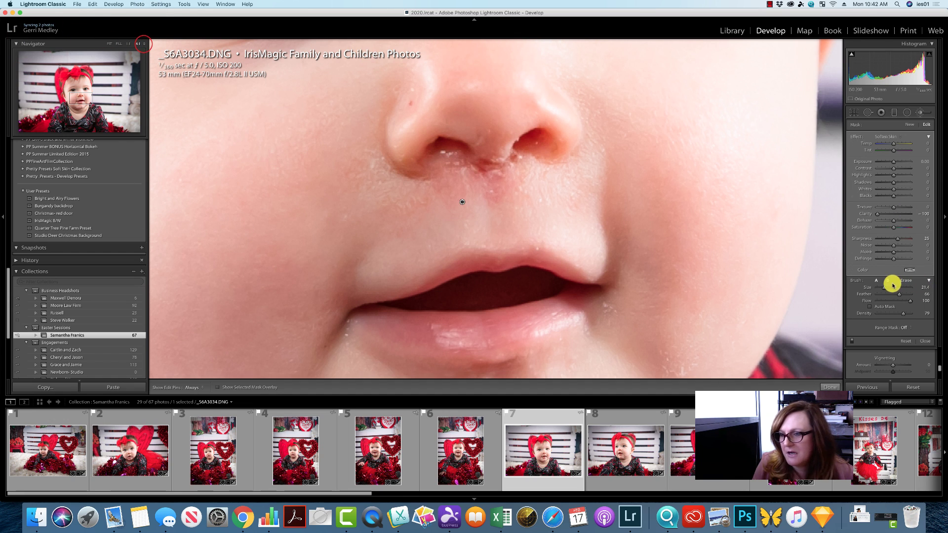
left_click_drag(885, 287, 884, 286)
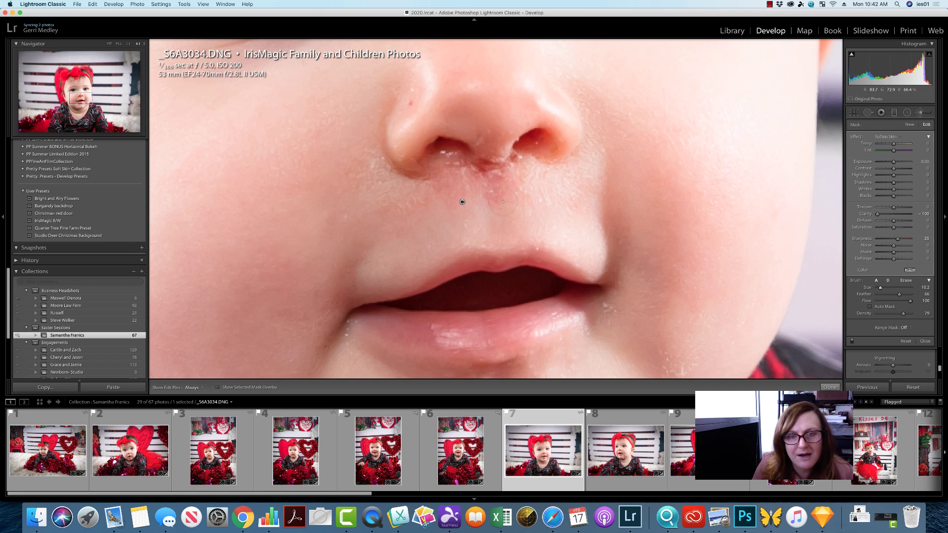
key("h")
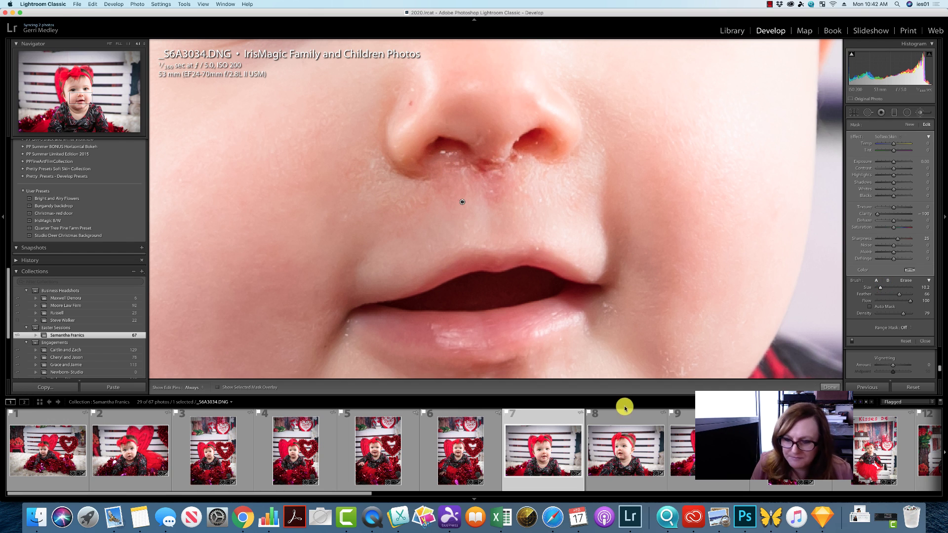
left_click(662, 453)
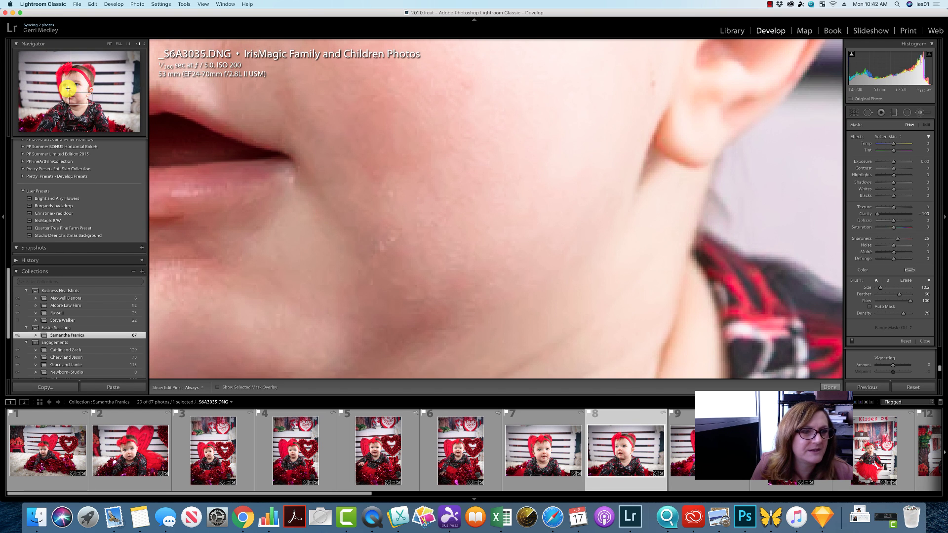
left_click_drag(68, 89, 70, 94)
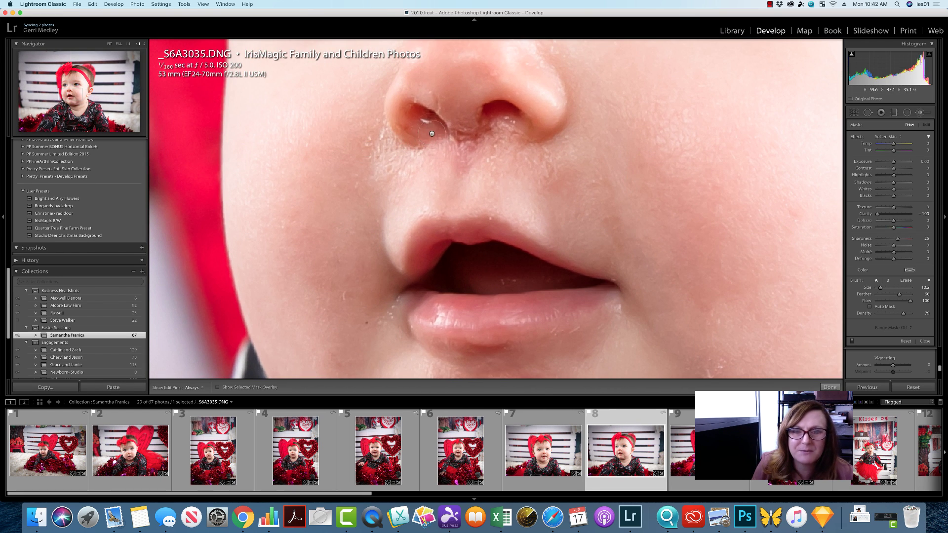
left_click(451, 152)
key("h")
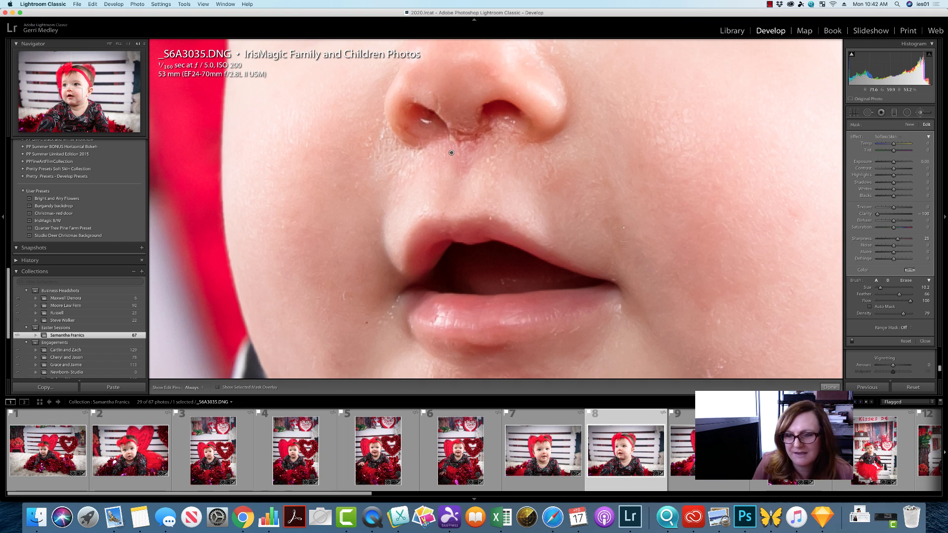
Set the brush size to 13.3 and extend the Soften Skin painting around the nose and mouth and over the cheeks.
left_click(147, 44)
left_click(144, 44)
left_click(145, 34)
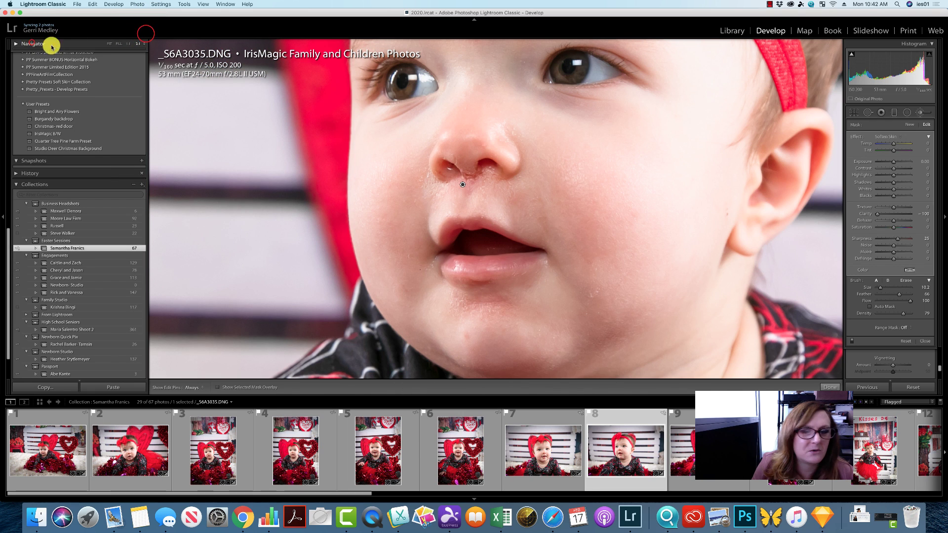
left_click(51, 46)
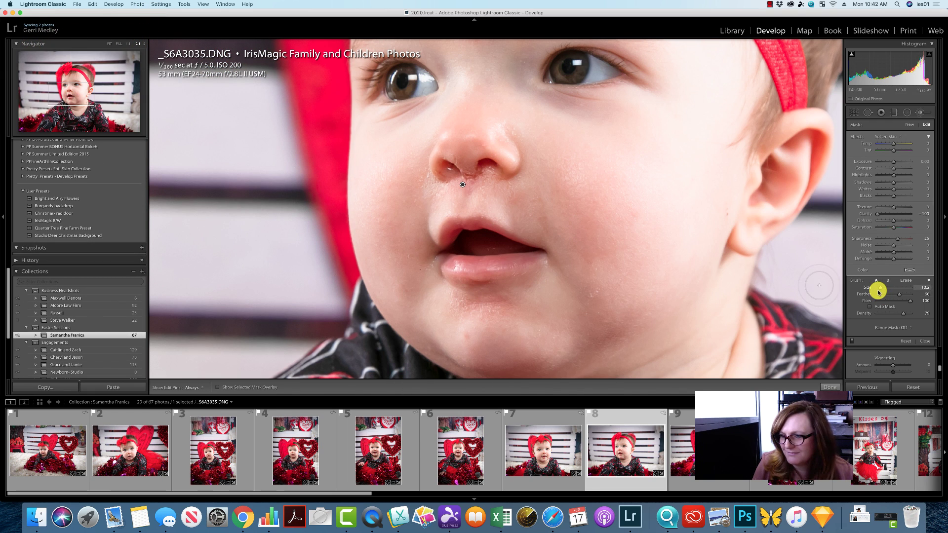
left_click_drag(879, 293, 882, 292)
key("h")
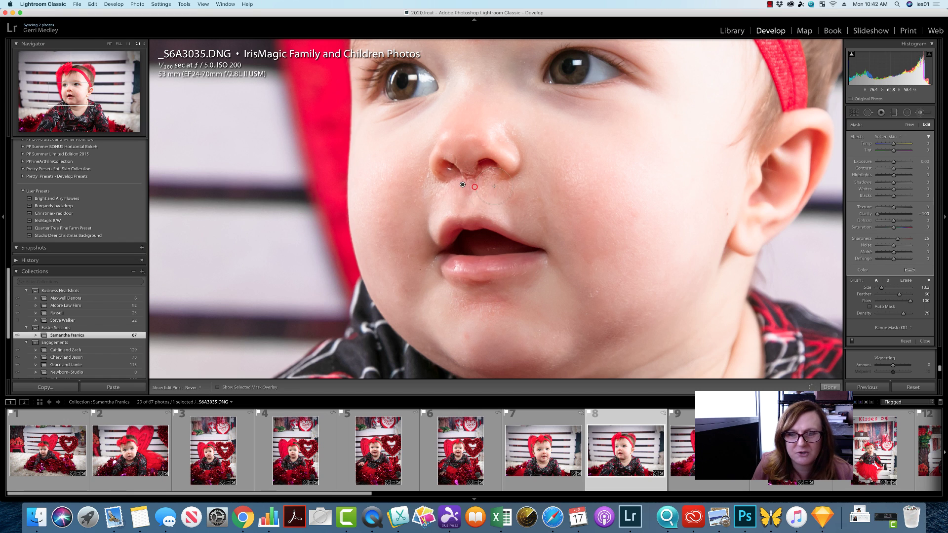
key("h")
left_click_drag(428, 202, 407, 248)
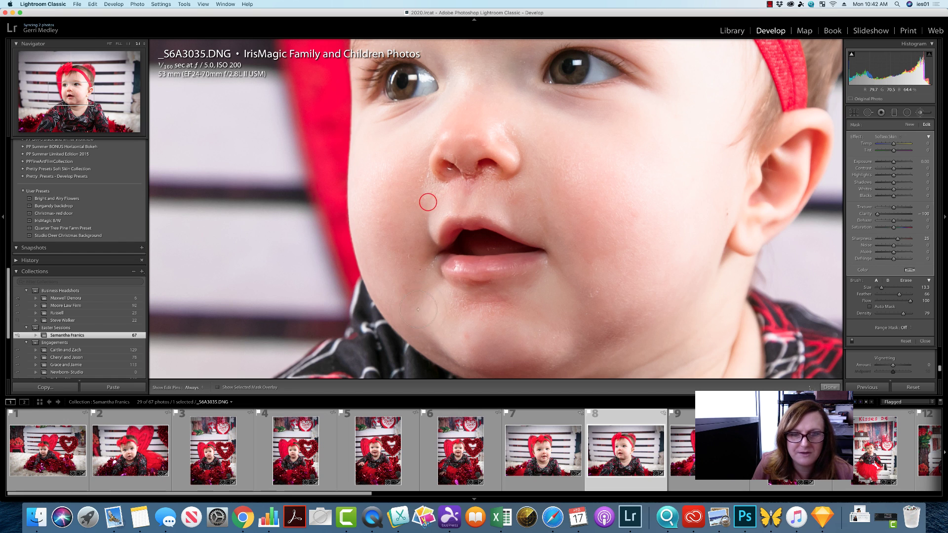
left_click(547, 168)
Open _S6A3040.DNG, set the brush size to 20.6, and paint Soften Skin over the chin and the cheeks beside the mouth.
left_click(681, 450)
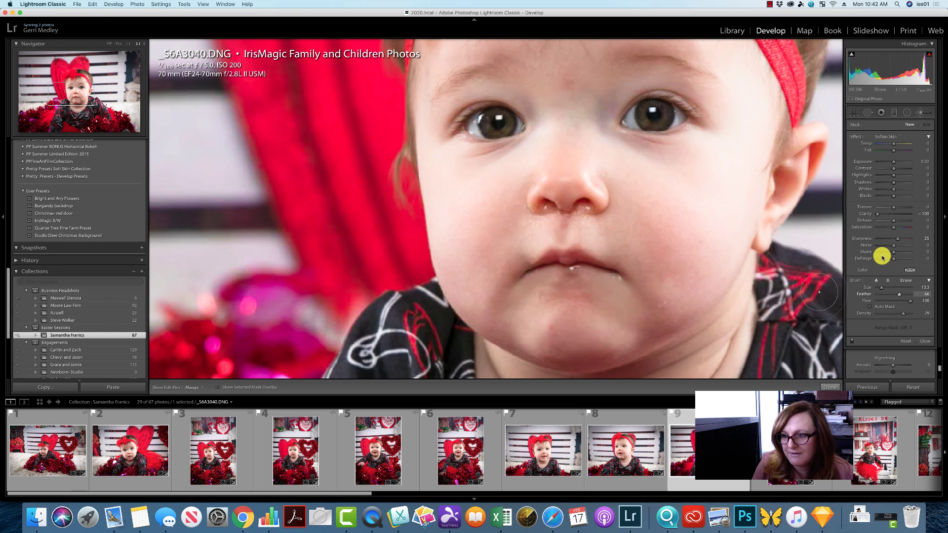
left_click(883, 289)
left_click_drag(882, 288, 885, 289)
left_click(574, 307)
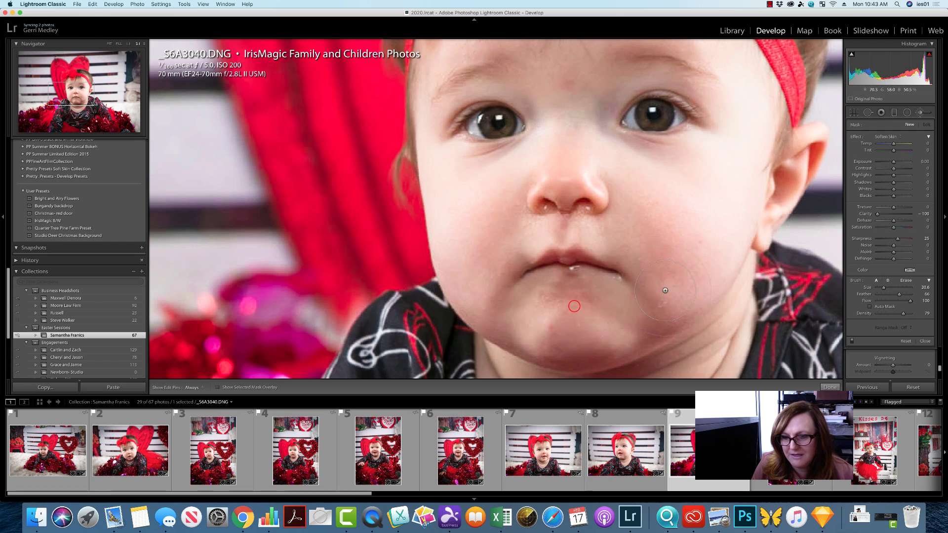
left_click_drag(621, 236, 607, 239)
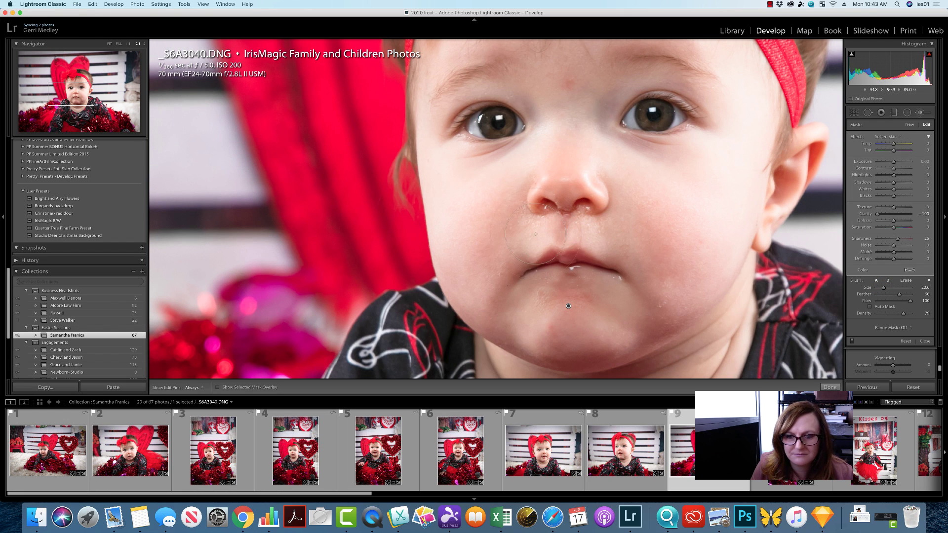
left_click(512, 228)
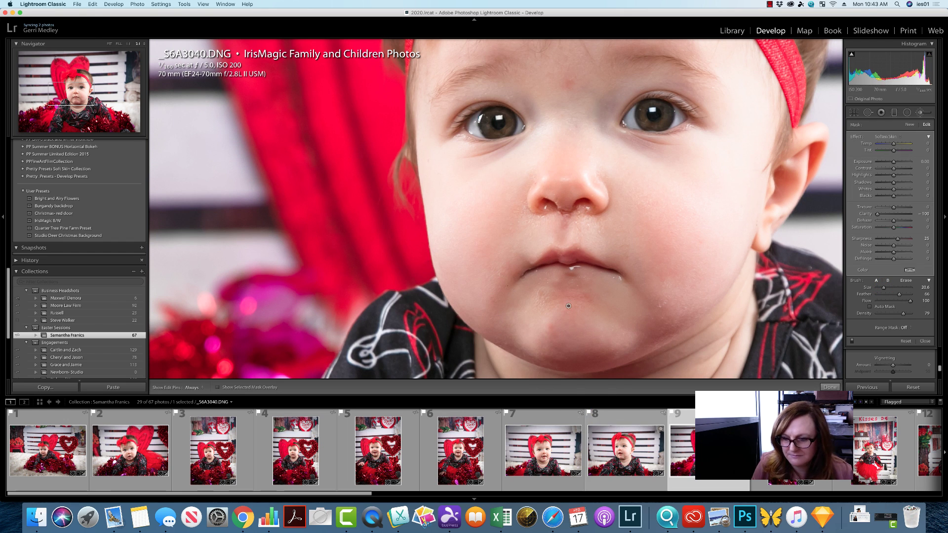
Open _S6A3041.DNG, reduce the brush size to about 4, and paint Soften Skin under the nose and beside the mouth.
left_click(791, 451)
left_click(614, 192)
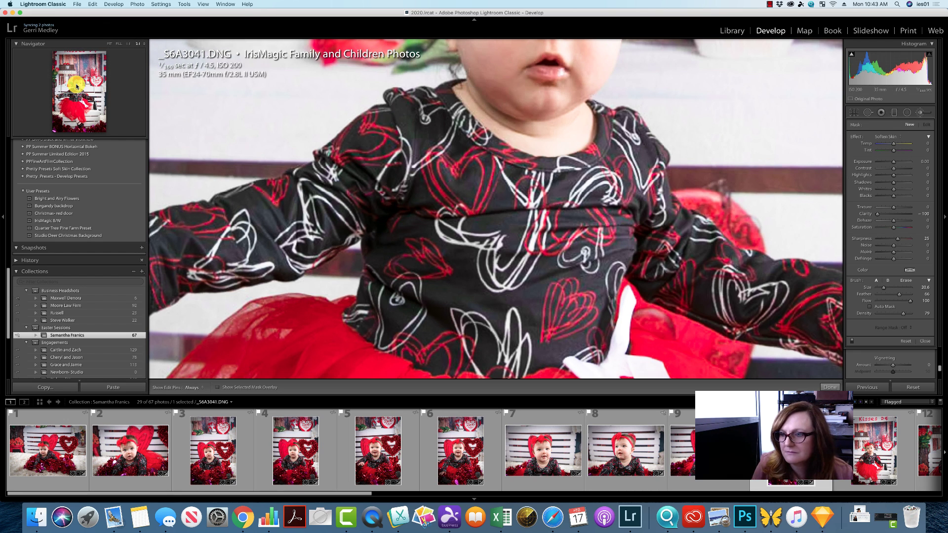
left_click(77, 87)
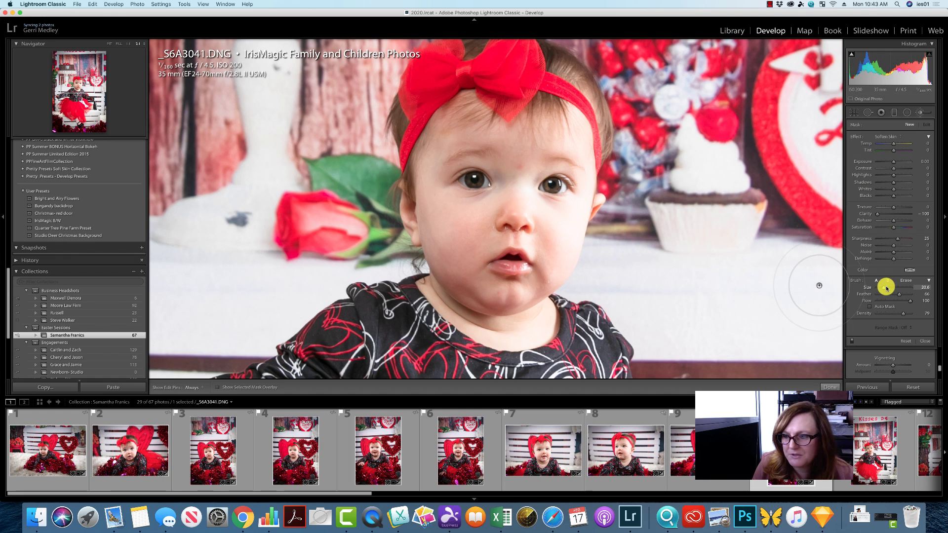
left_click_drag(886, 289, 876, 291)
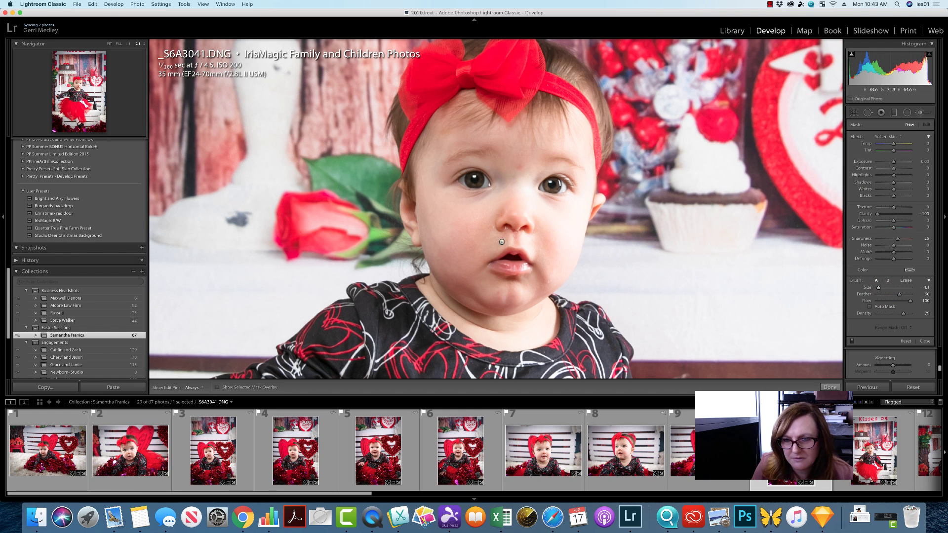
key("h")
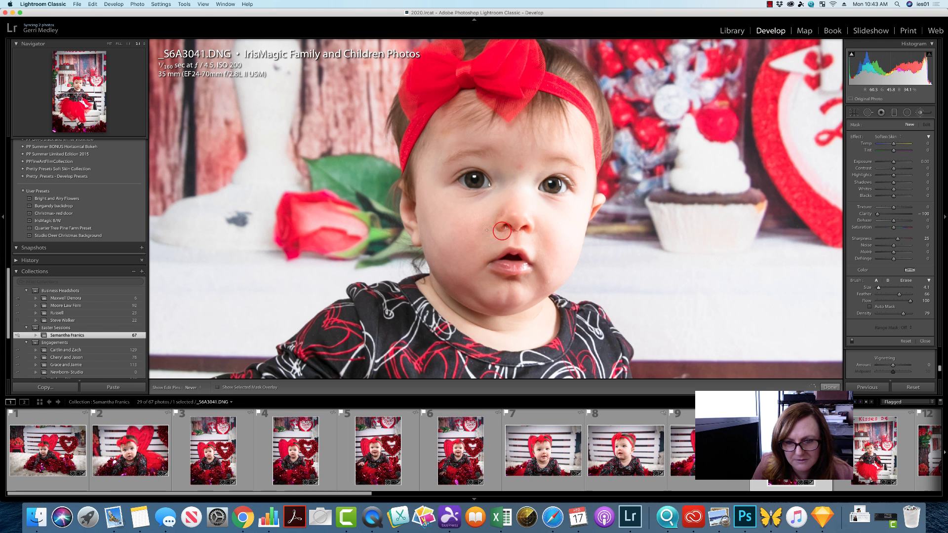
left_click_drag(543, 268, 538, 291)
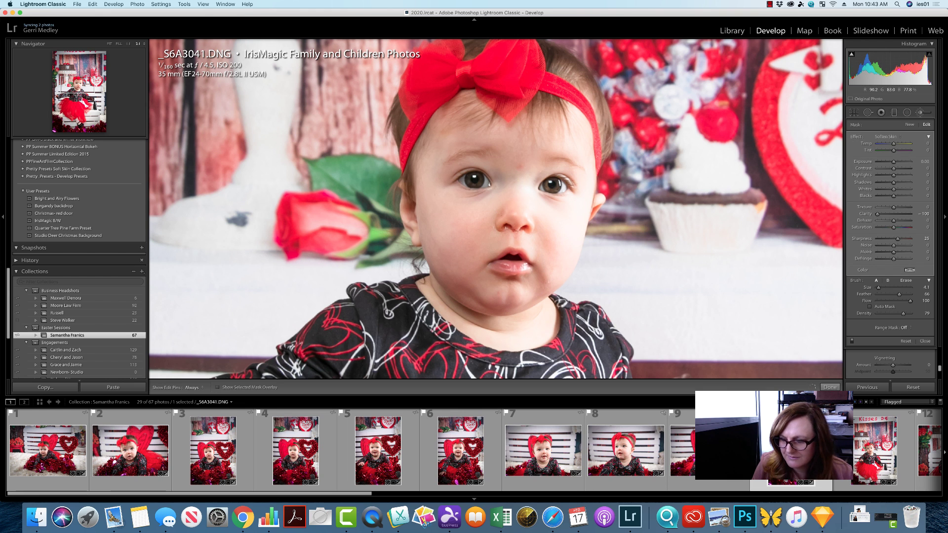
Open _S6A3043.DNG and paint Soften Skin from under the nose down around the mouth and lower cheek.
left_click(897, 443)
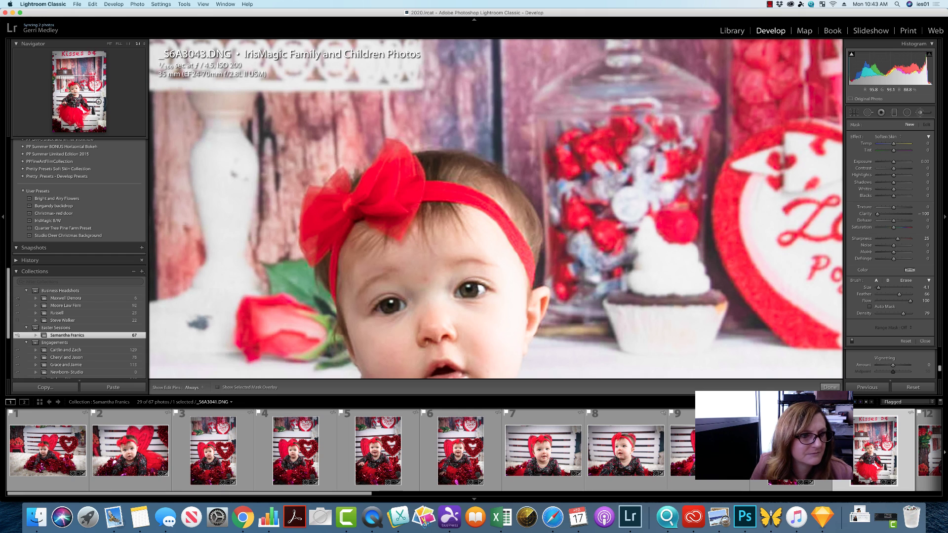
left_click(76, 92)
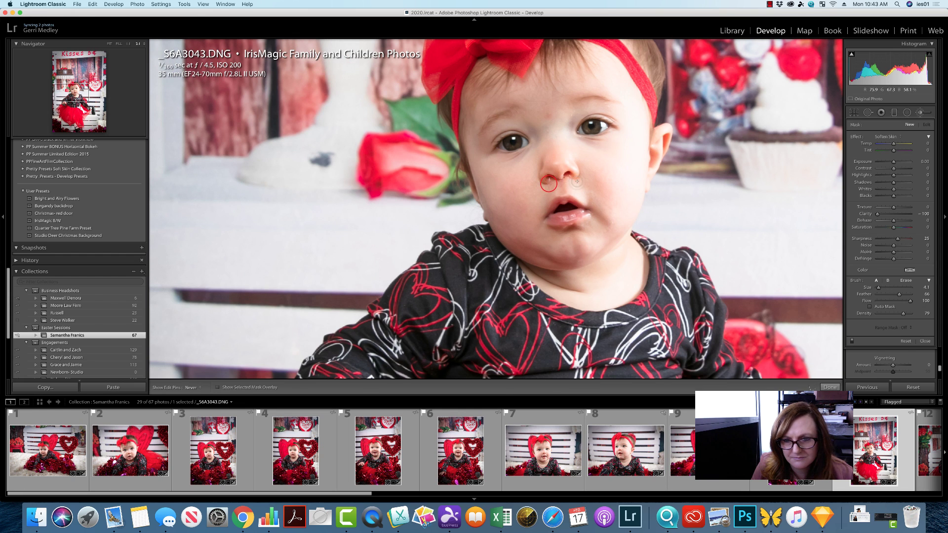
mouse_move(577, 182)
left_mouse_down()
mouse_move(597, 192)
mouse_move(581, 194)
mouse_move(612, 254)
left_mouse_up()
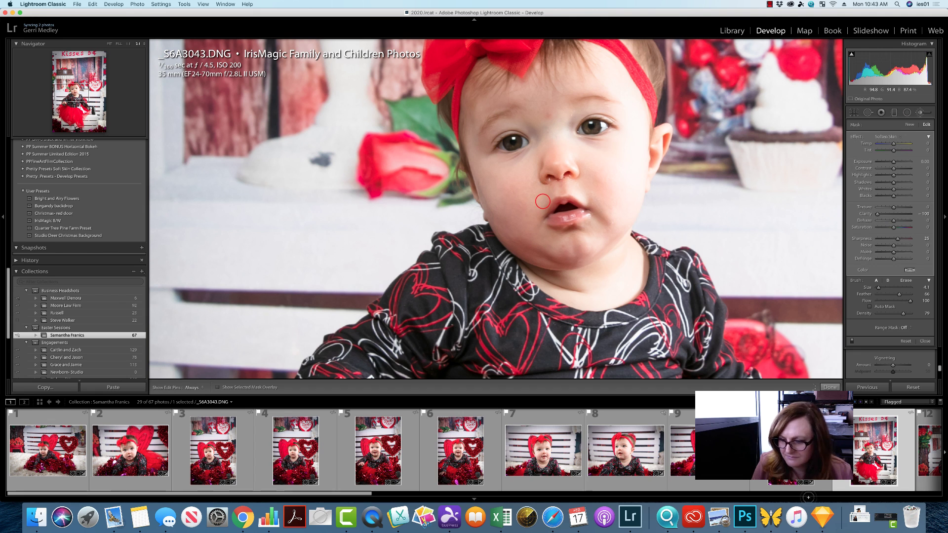
Open _S6A3044.DNG, paint Soften Skin under the nose, and move on to _S6A3046.DNG.
left_click_drag(356, 491, 563, 482)
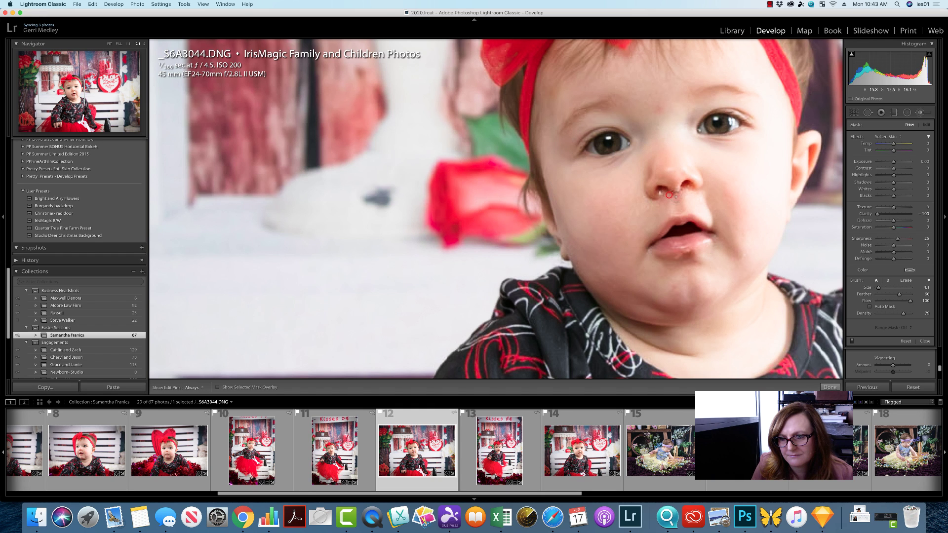
left_click(660, 196)
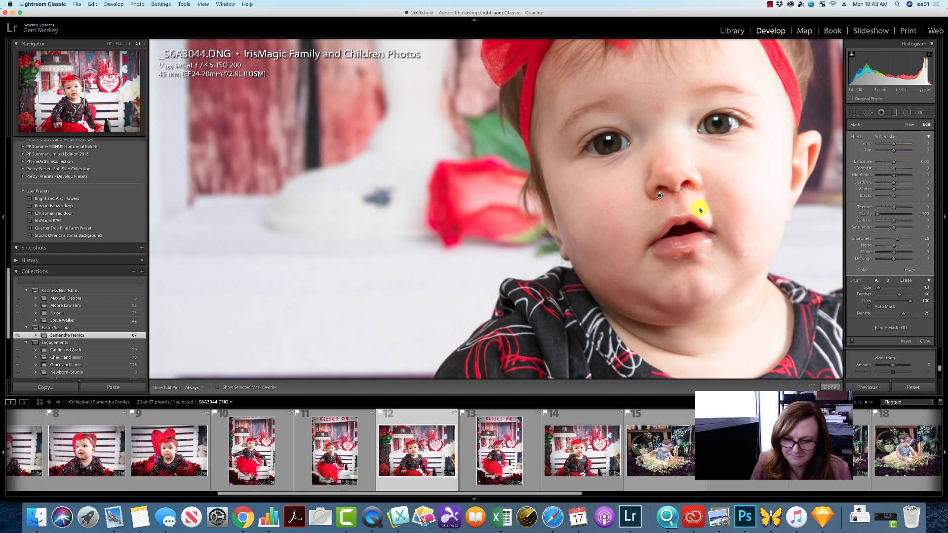
key("Right")
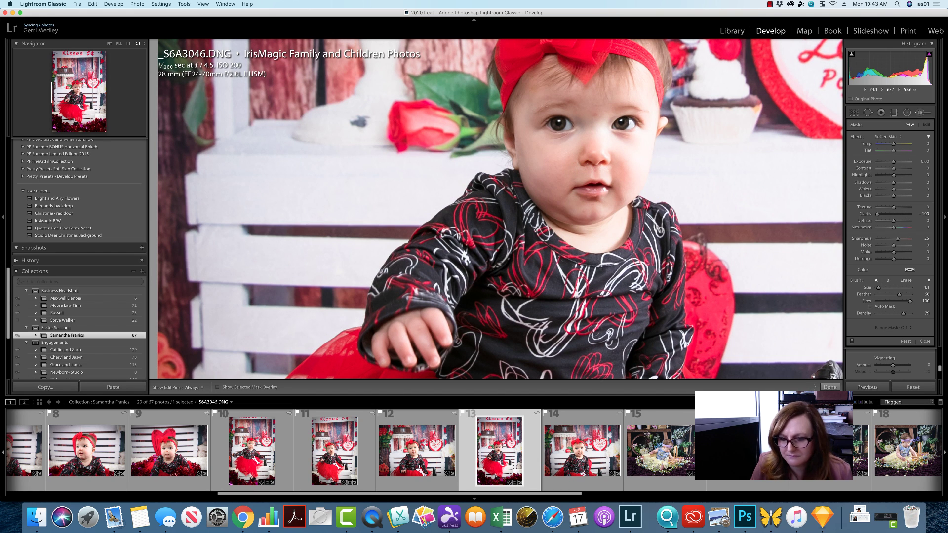
Open _S6A3047.DNG, paint Soften Skin under the nose, and enlarge the brush size to about 10.
left_click(572, 440)
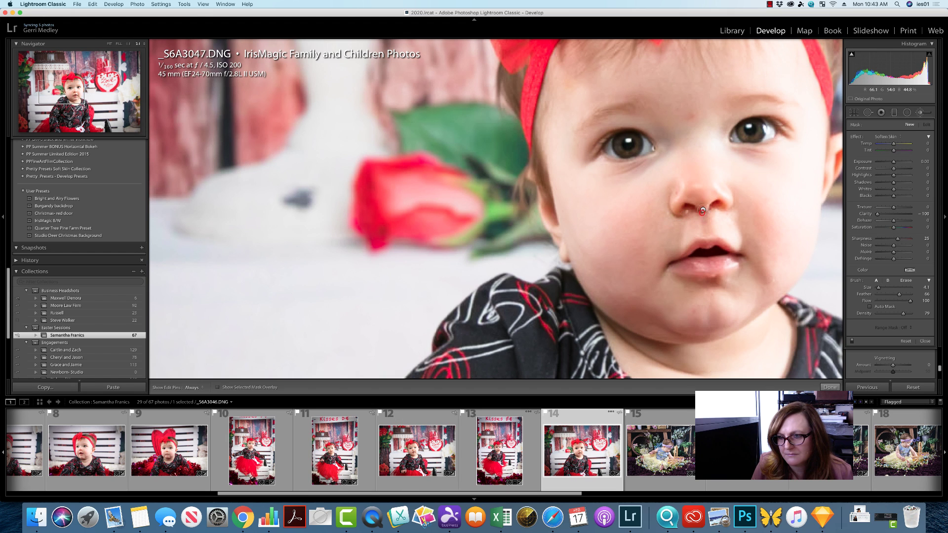
key("h")
key("h")
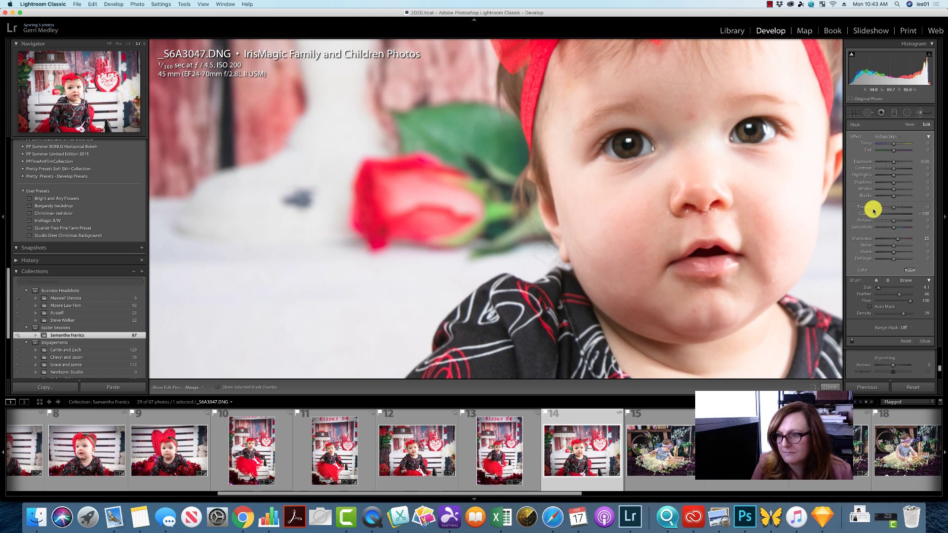
left_click(880, 288)
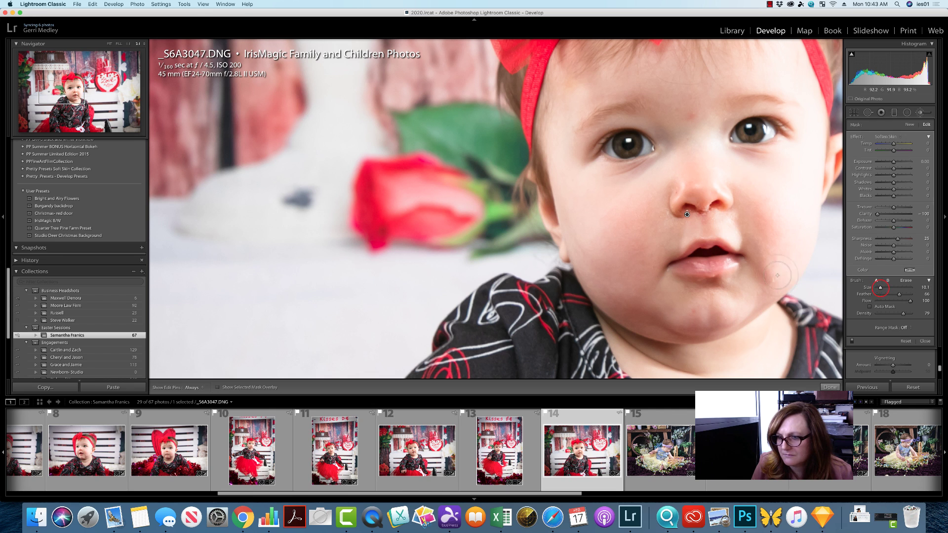
Open _S6A3048.DNG and examine the skin on the baby's face.
left_click(672, 437)
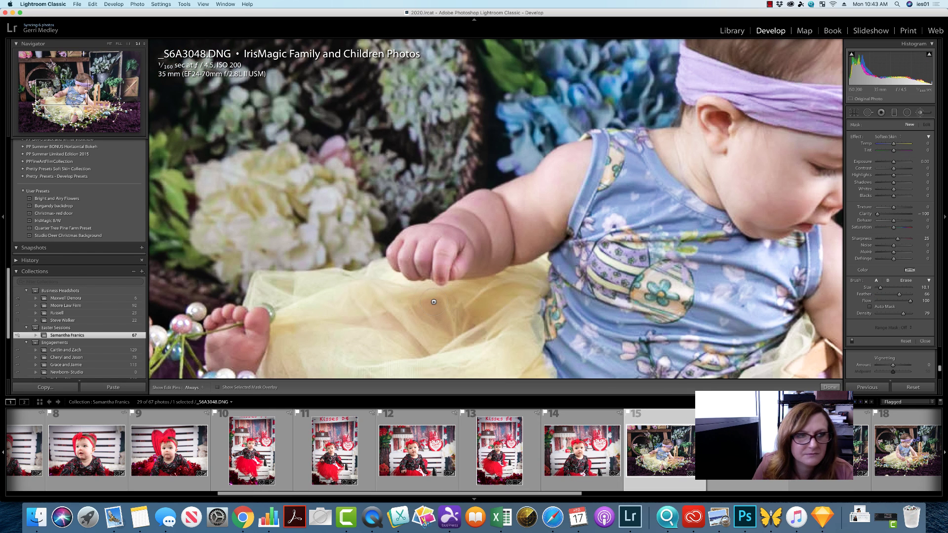
left_click(87, 94)
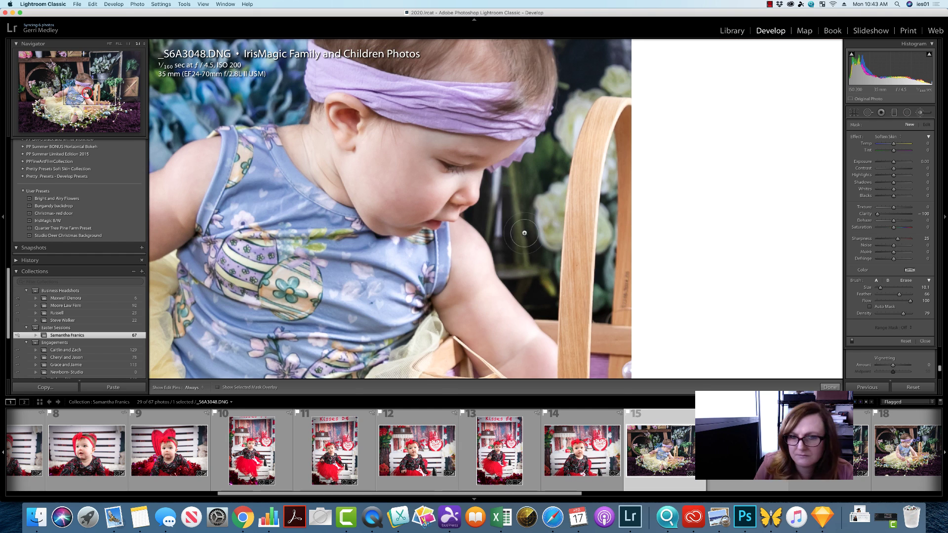
Open _S6A3051.DNG and paint Soften Skin under the nose at brush size 2.8 and on the cheeks at 11.8.
left_click(726, 452)
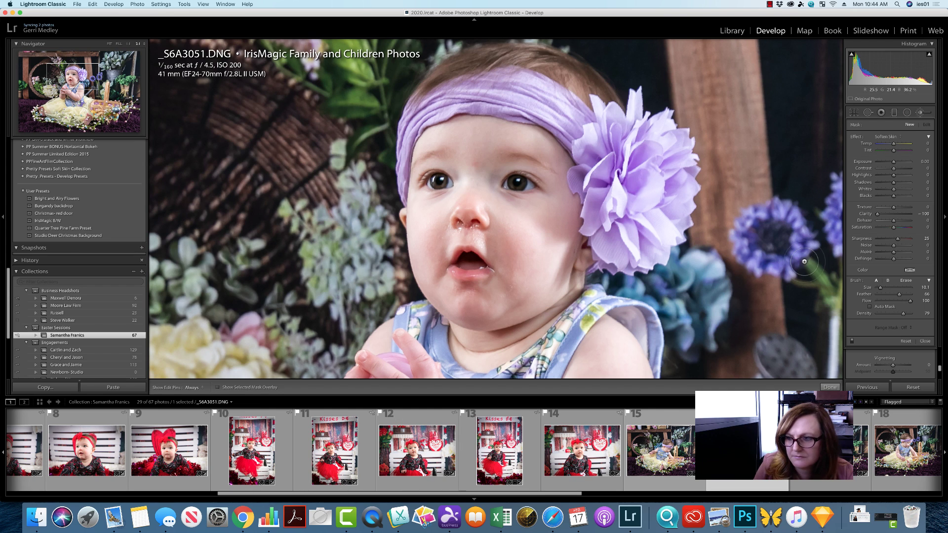
left_click_drag(880, 288, 878, 287)
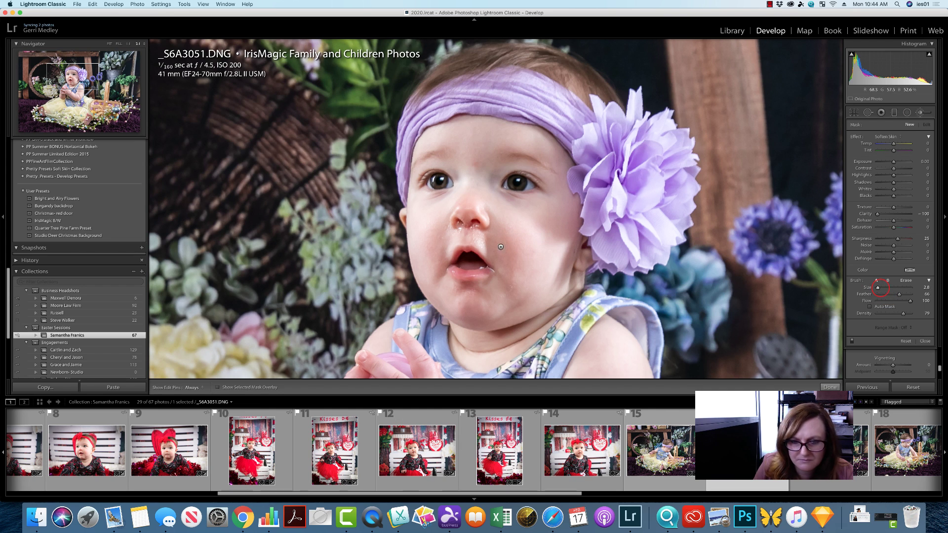
left_click(462, 231)
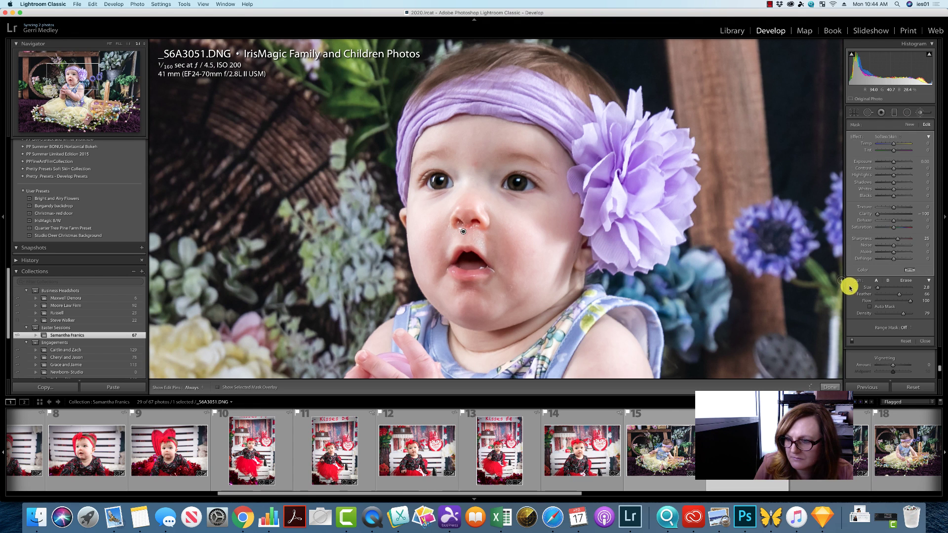
left_click_drag(874, 287, 878, 289)
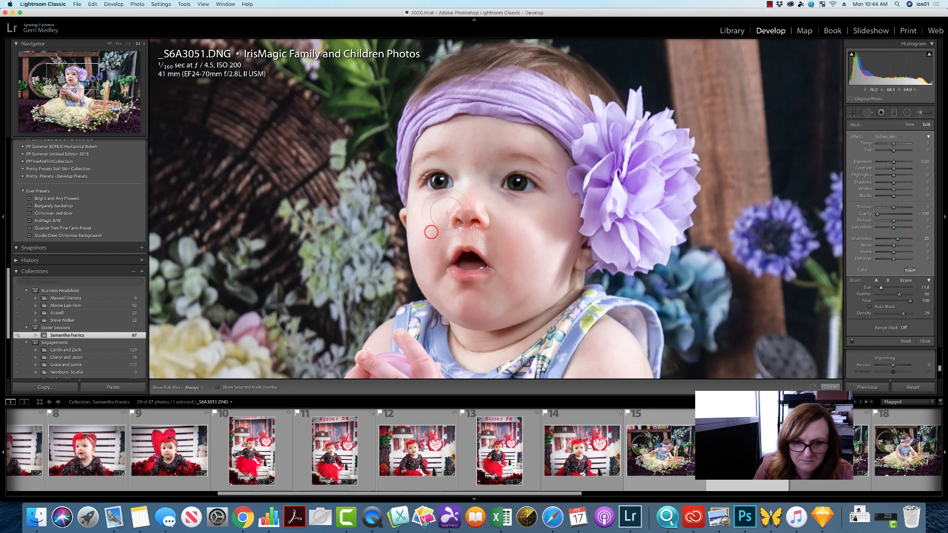
key("h")
Open _S6A3053.DNG and paint Soften Skin over the cheeks, plus under the nose and around the mouth at brush size 7.7.
key("Right")
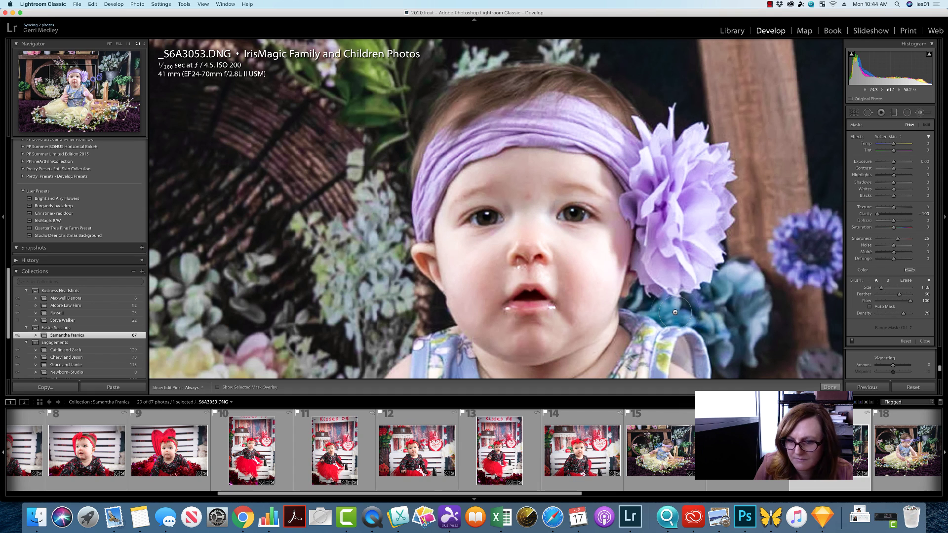
left_click_drag(571, 318, 563, 328)
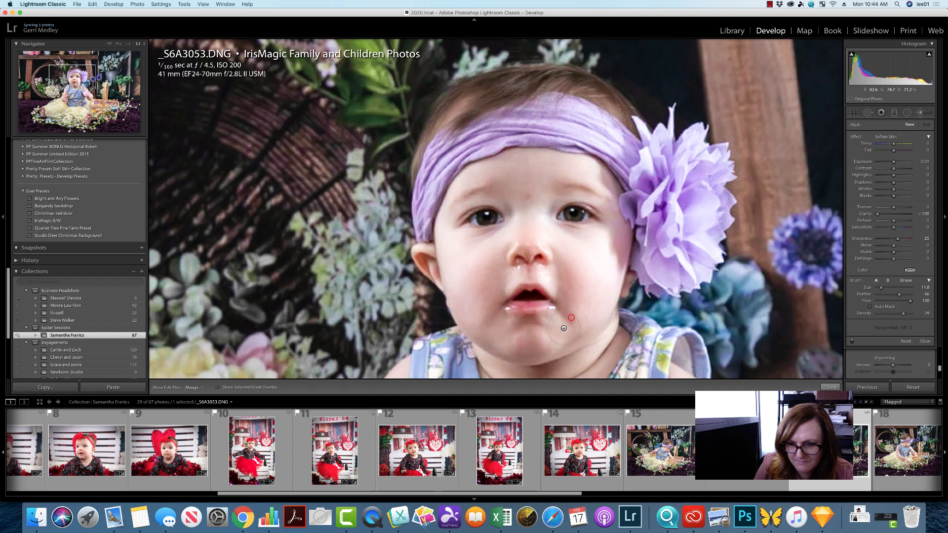
left_click(470, 291)
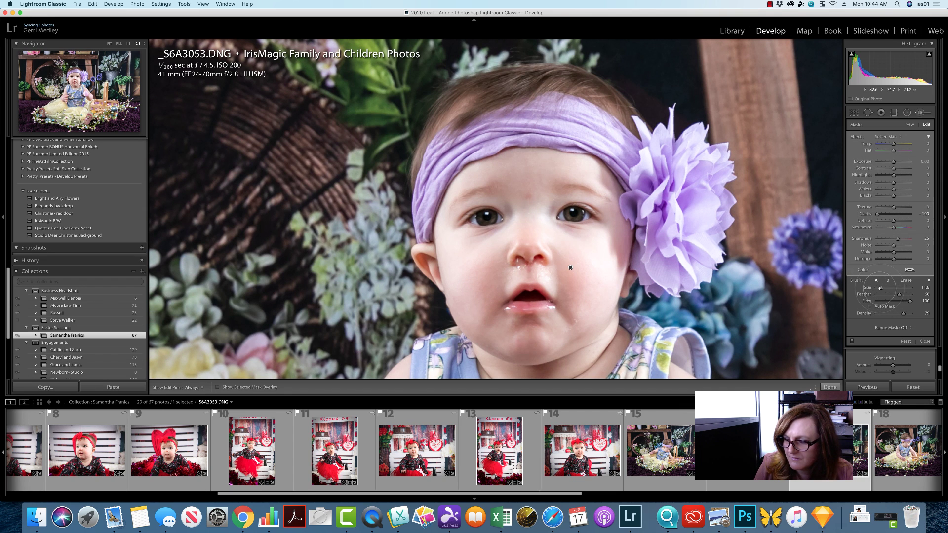
left_click_drag(881, 287, 878, 290)
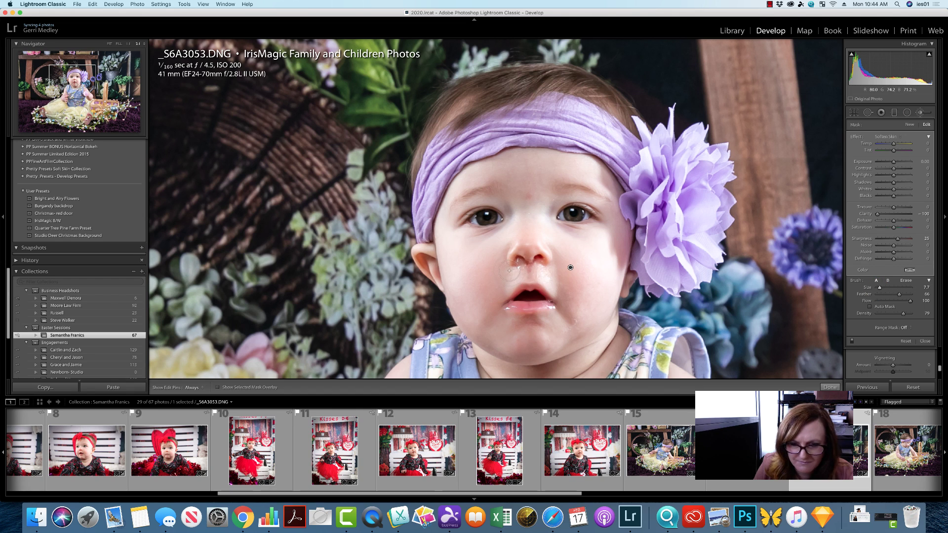
key("h")
mouse_move(517, 272)
left_mouse_down()
mouse_move(562, 271)
mouse_move(578, 337)
left_mouse_up()
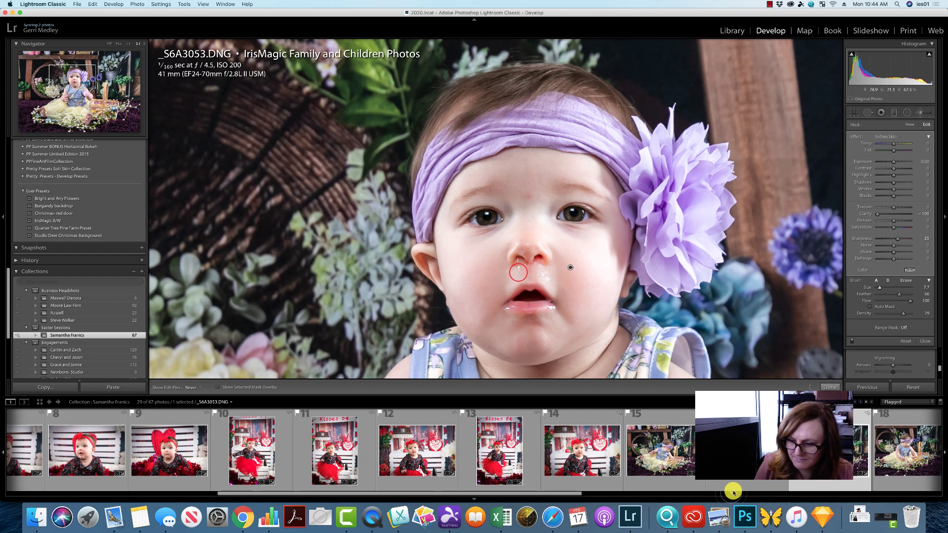
Open _S6A3057.DNG and paint Soften Skin from under the nose down beside the mouth.
scroll(582, 495, "right", 10)
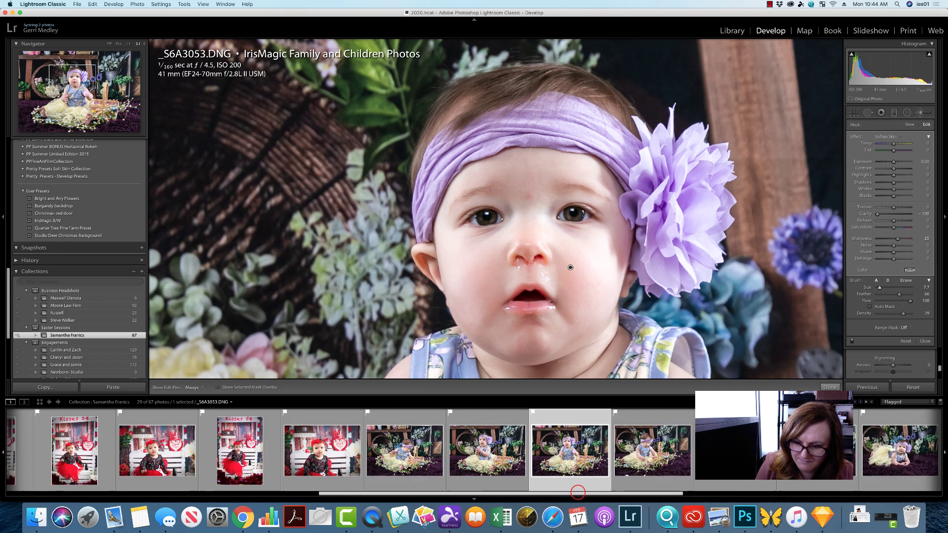
left_click(568, 463)
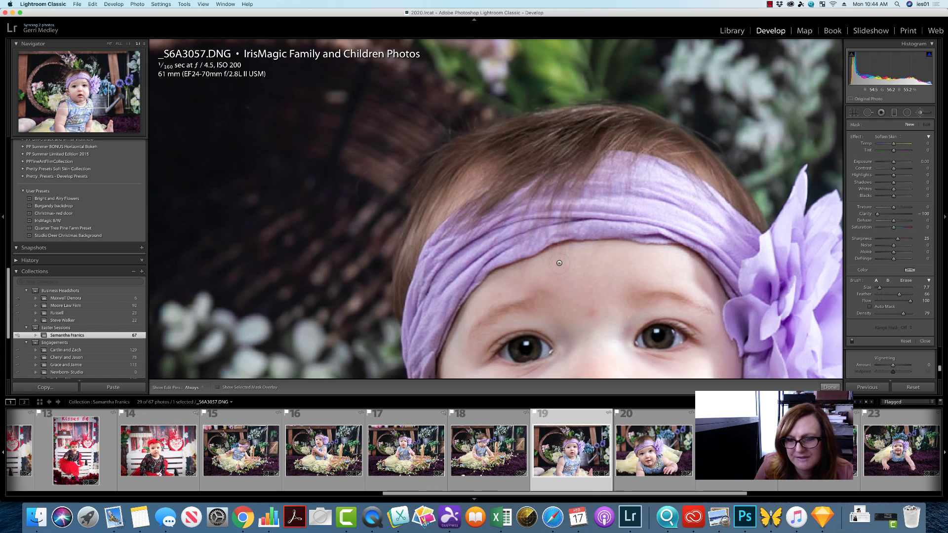
scroll(518, 197, "down", 10)
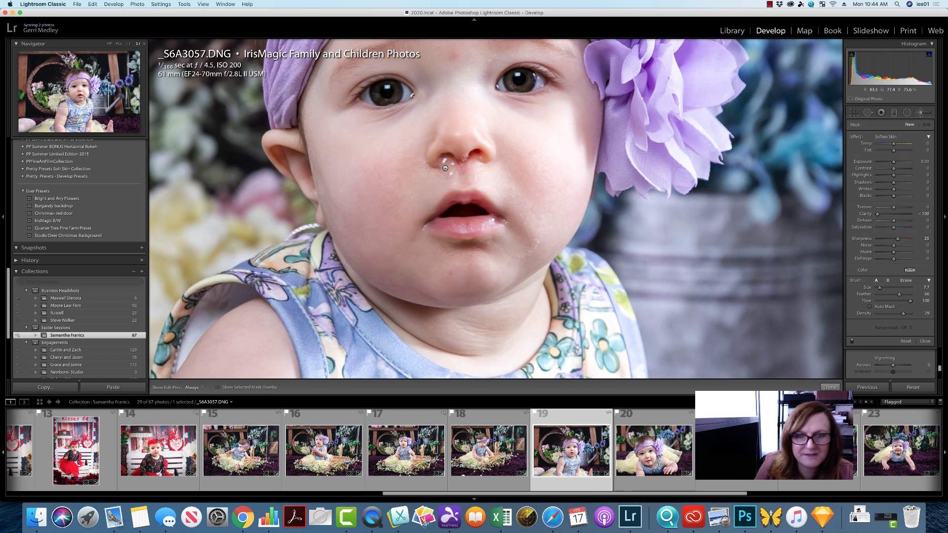
left_click_drag(444, 169, 407, 230)
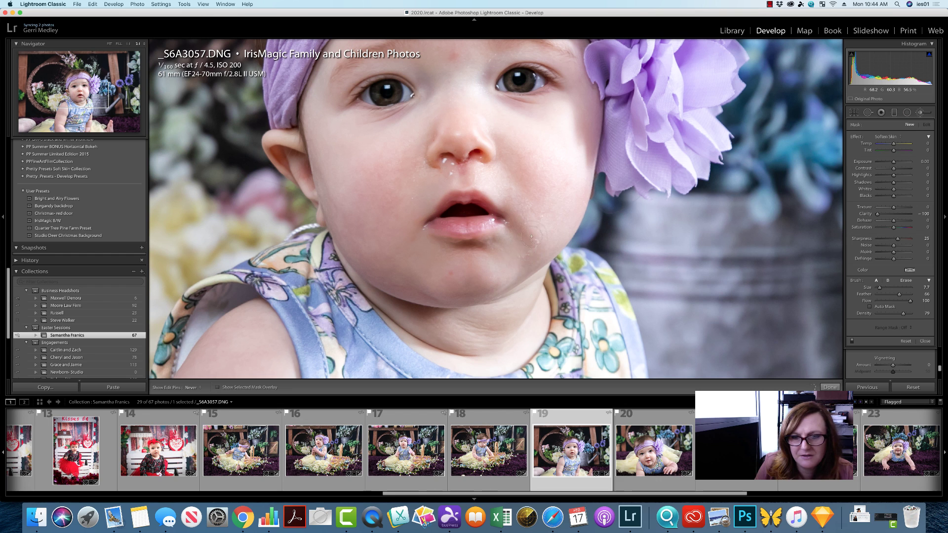
key("h")
Enlarge the brush to 23.7 and paint Soften Skin over both cheeks and the lower cheek near the chin.
left_click_drag(880, 287, 884, 288)
left_click(545, 204)
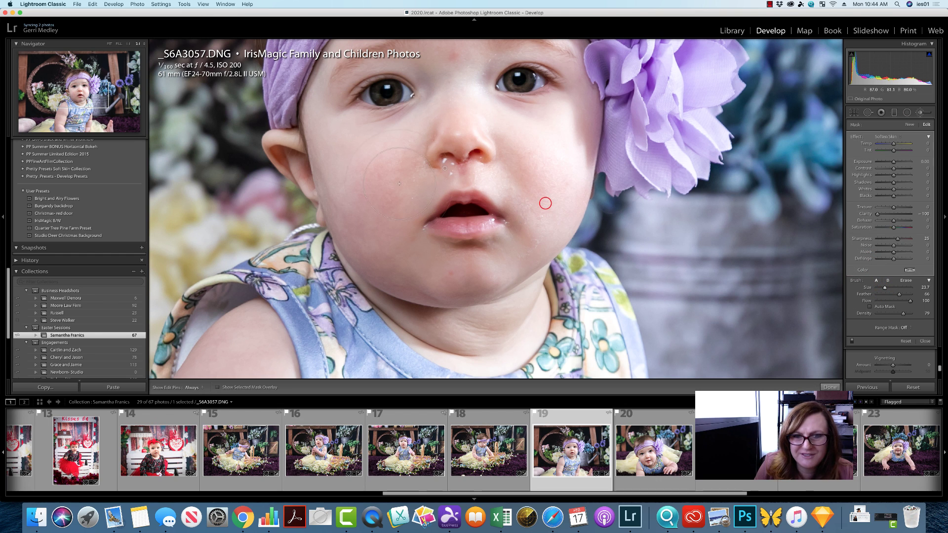
left_click(392, 169)
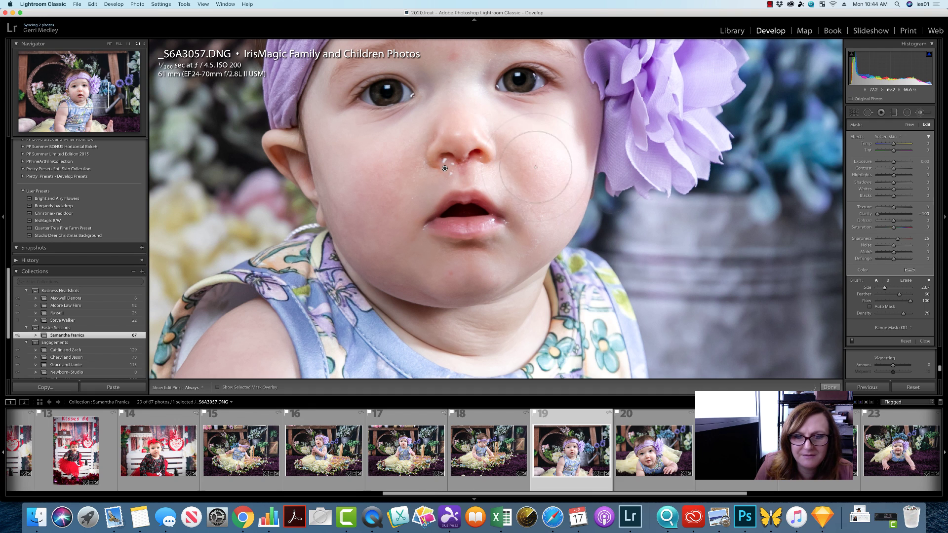
left_click(530, 254)
Open _S6A3061.DNG, set the brush size to 17.2, and paint Soften Skin under the nose and around the mouth.
left_click(674, 429)
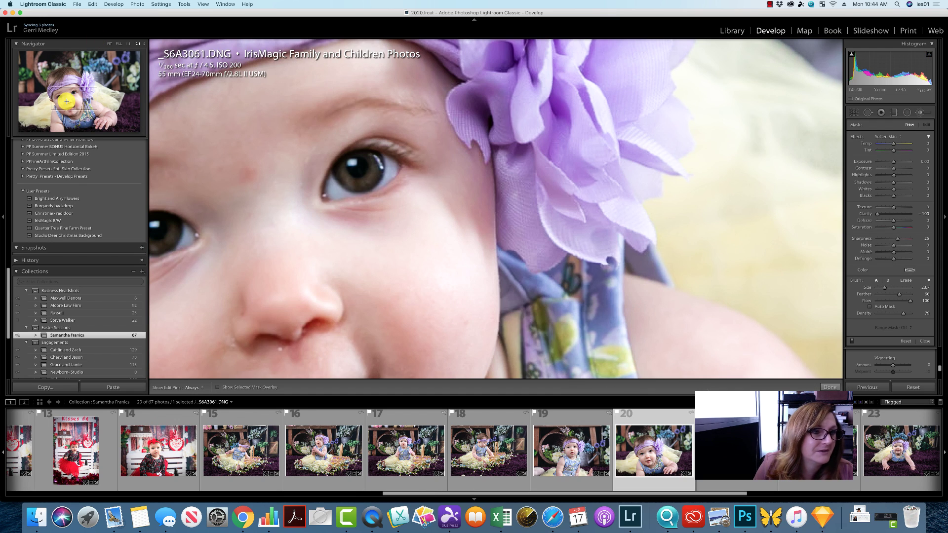
left_click(897, 295)
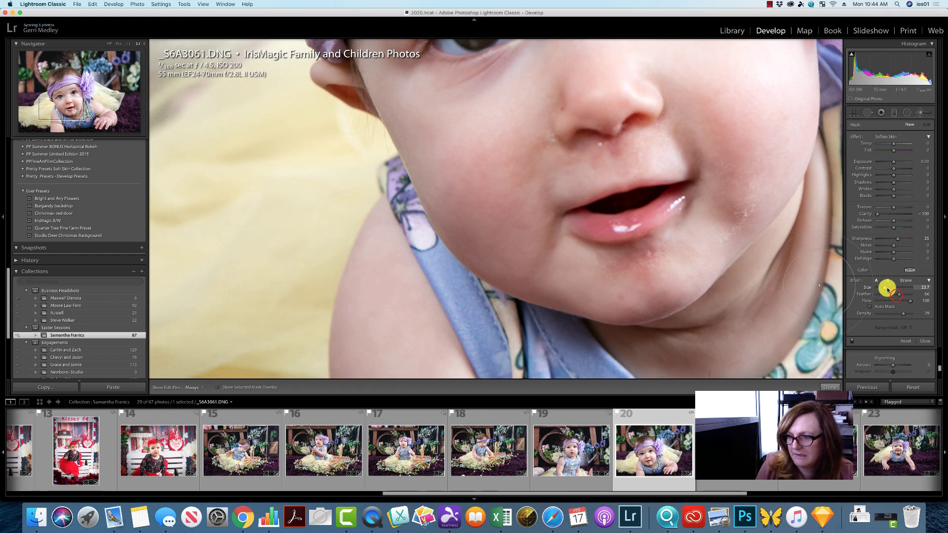
left_click_drag(884, 288, 883, 288)
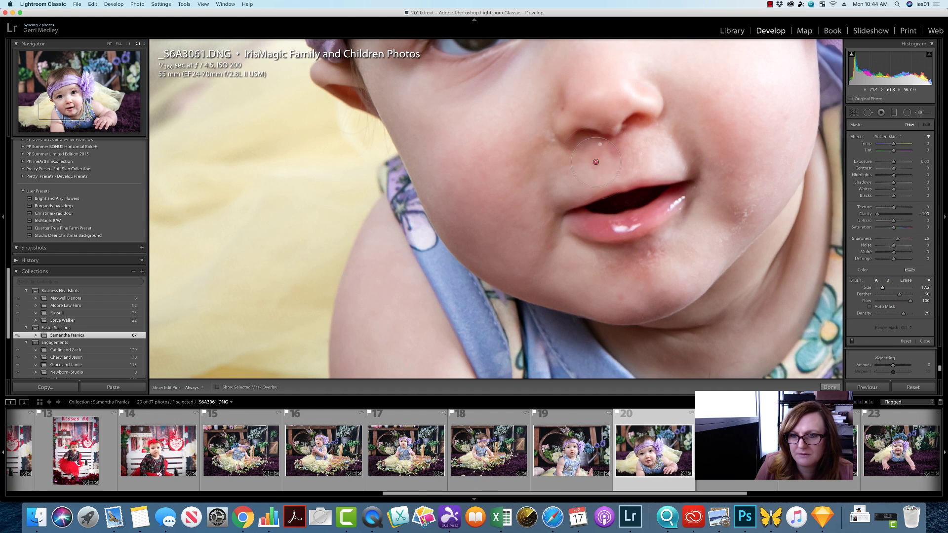
key("h")
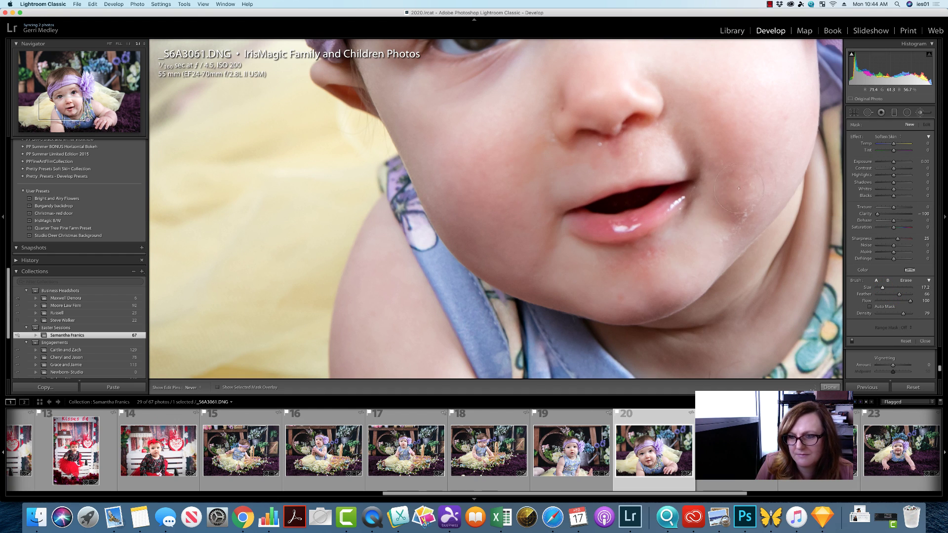
Open _S6A3065.DNG and paint Soften Skin under the nose at brush size 3.8 and over both cheeks at 9.1.
key("Right")
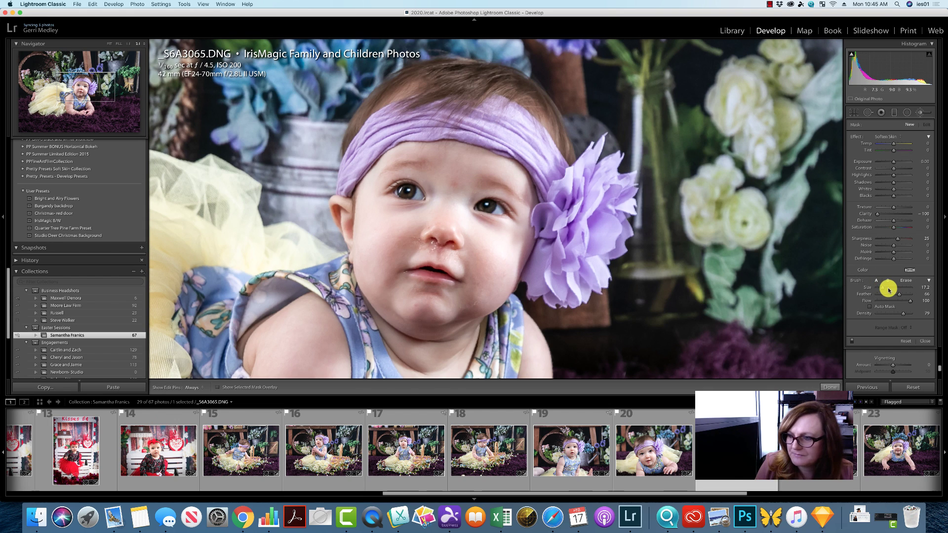
left_click_drag(888, 288, 880, 288)
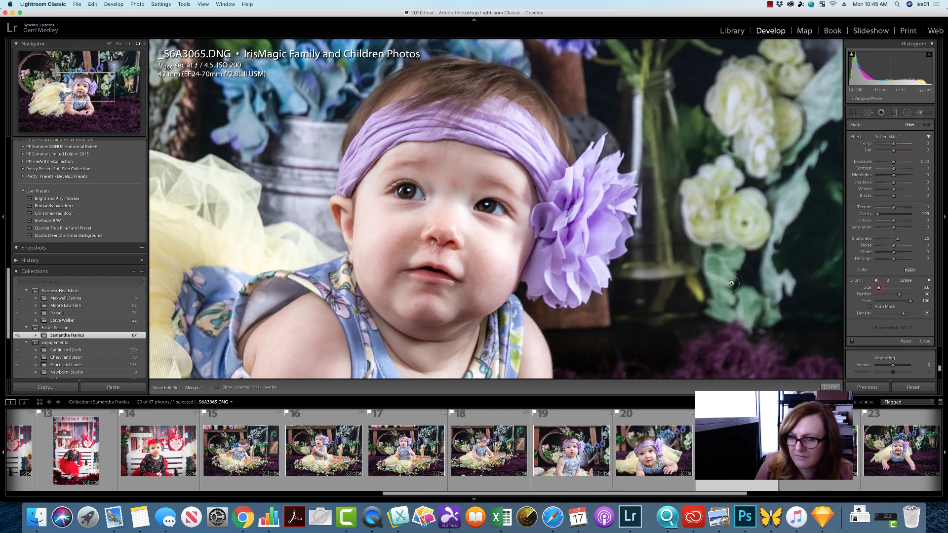
key("h")
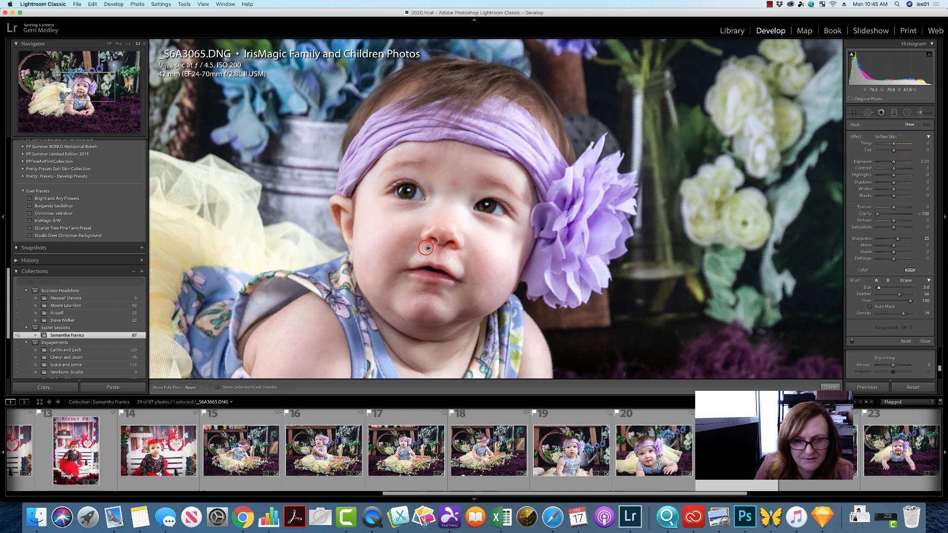
key("h")
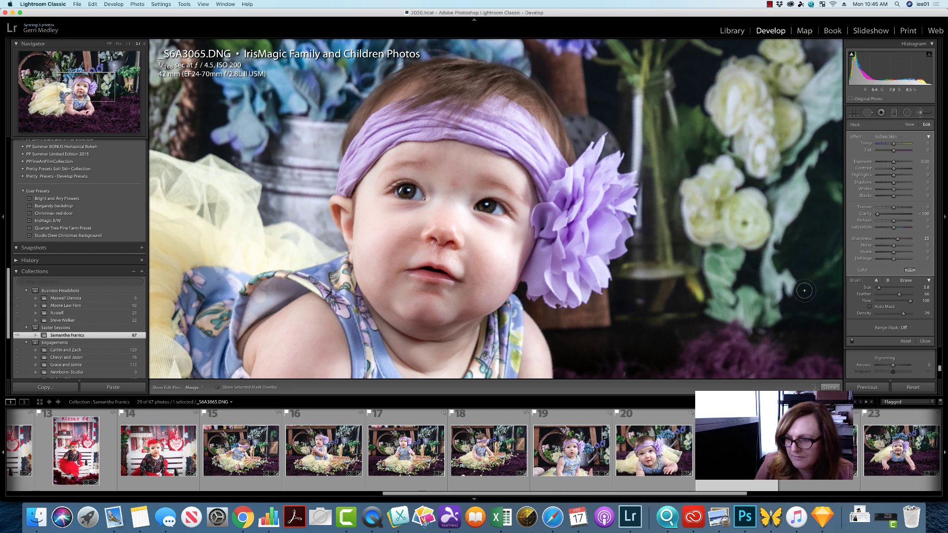
left_click_drag(867, 290, 882, 291)
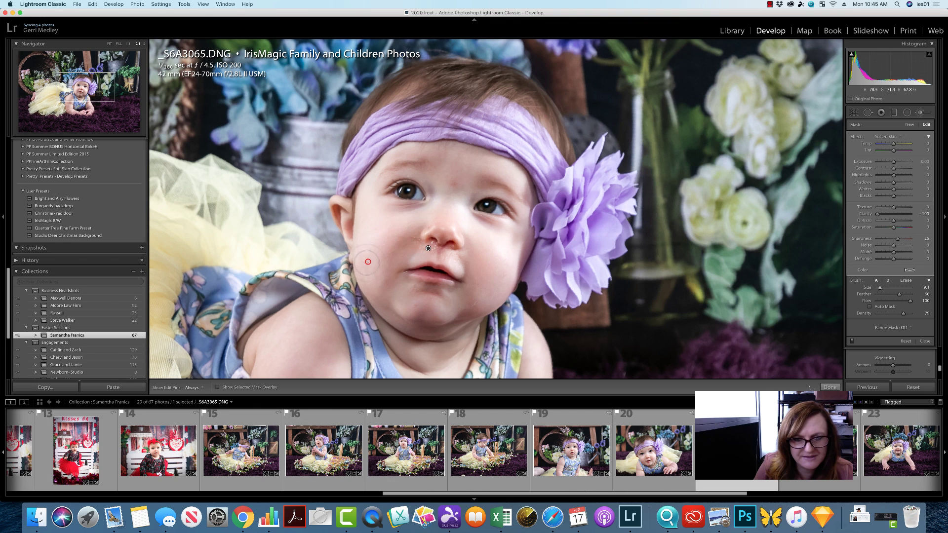
key("h")
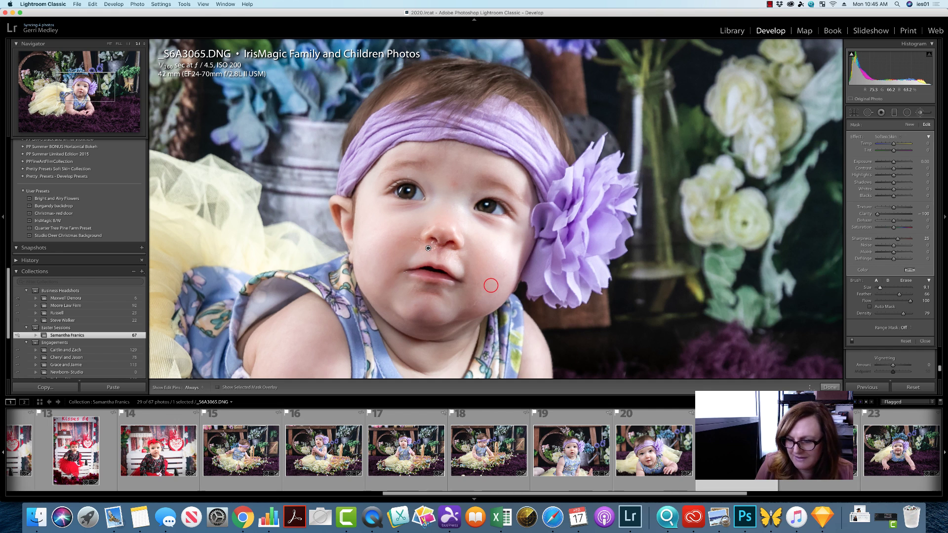
Open _S6A3068.DNG, paint Soften Skin under the nose, and set the brush size to 10.8.
key("Right")
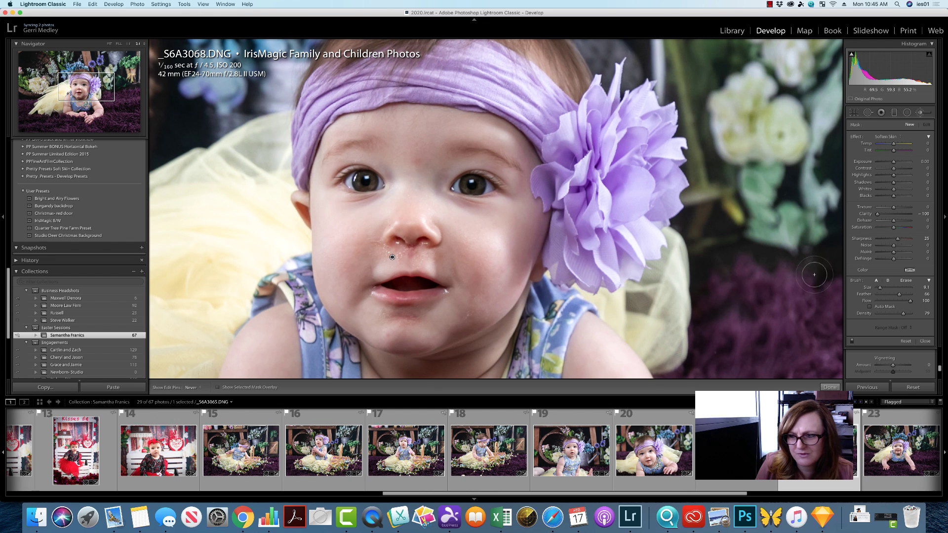
mouse_move(869, 286)
left_mouse_down()
mouse_move(891, 288)
mouse_move(879, 287)
left_mouse_up()
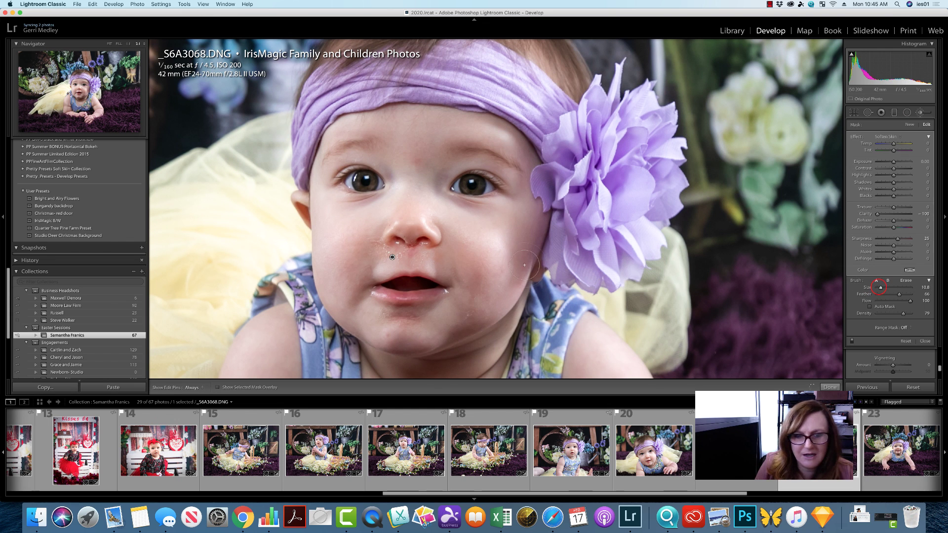
Try painting Soften Skin across the lower face and the bridge of the nose, and undo those brush strokes.
mouse_move(478, 297)
left_mouse_down()
mouse_move(396, 323)
mouse_move(335, 297)
left_mouse_up()
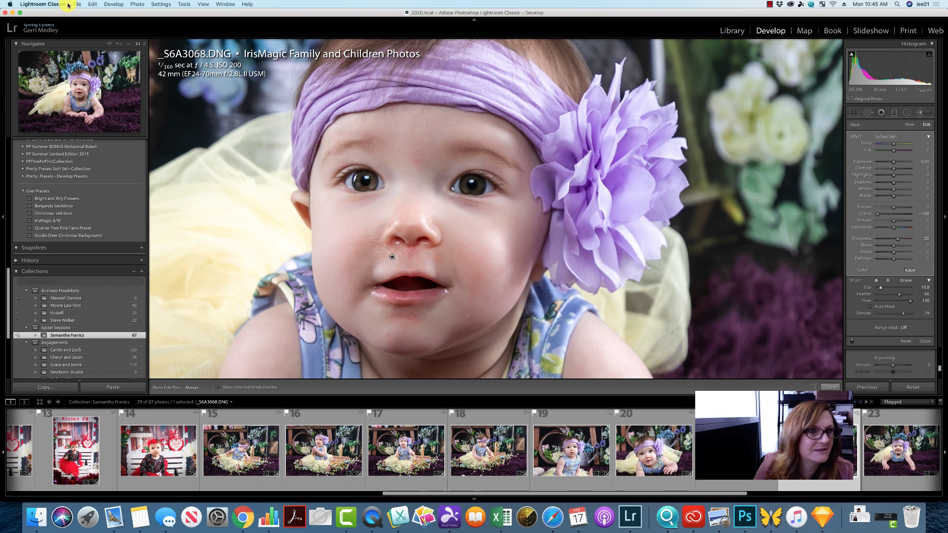
left_click(93, 5)
left_click(120, 12)
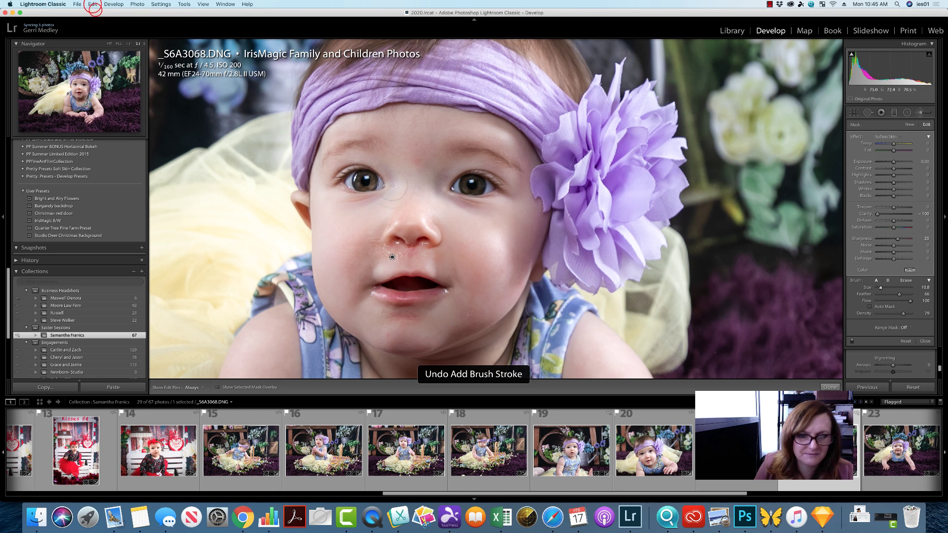
left_click(402, 185)
key("h")
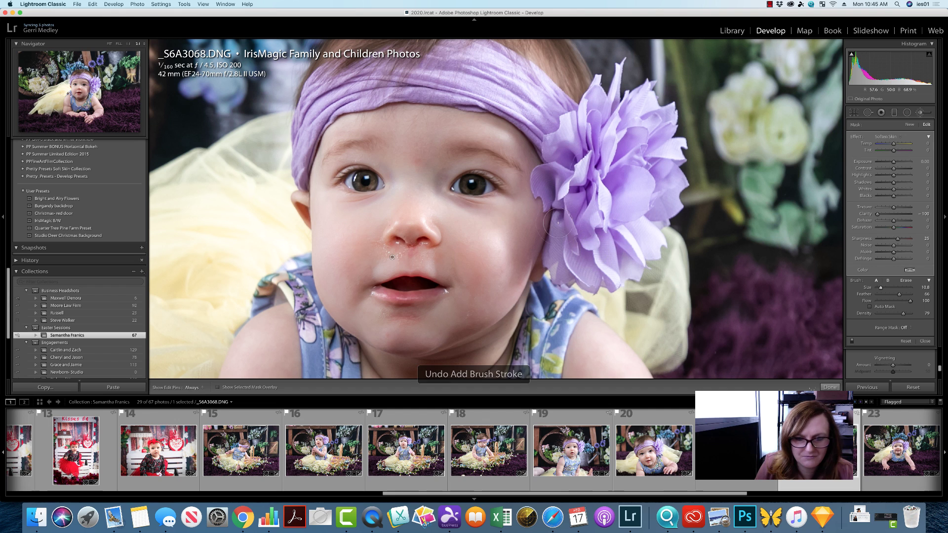
left_click(93, 5)
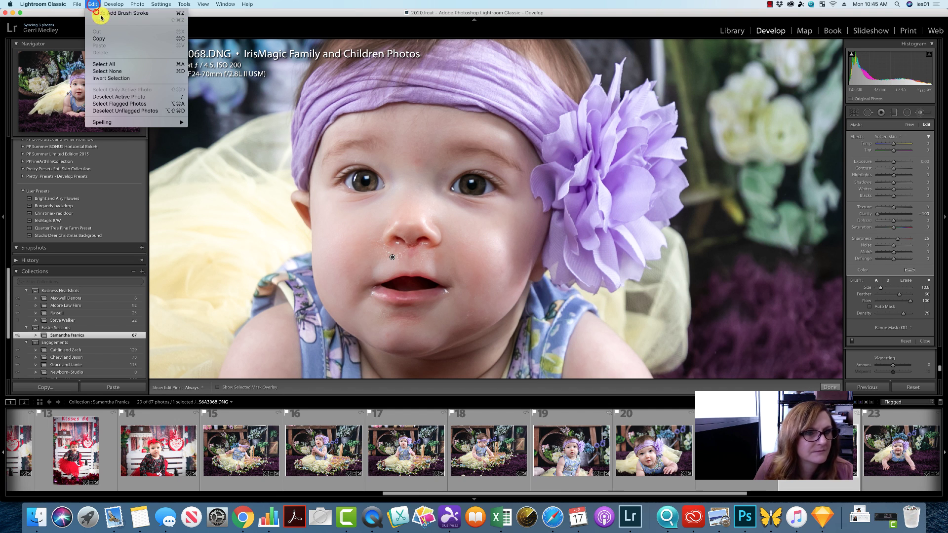
left_click(96, 12)
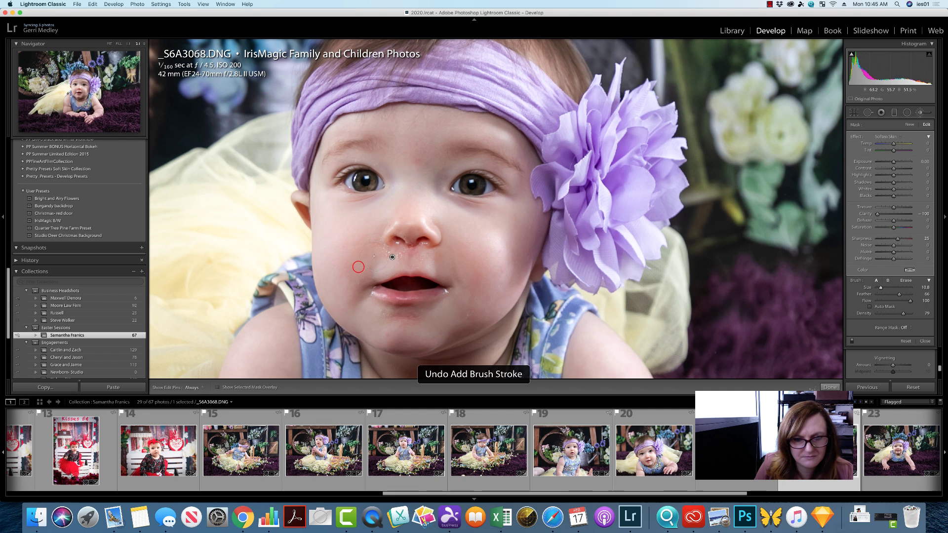
Open _S6A3071.DNG, set the brush size to 8.0, and paint Soften Skin under the nose, around the mouth and across the chin.
left_click(913, 443)
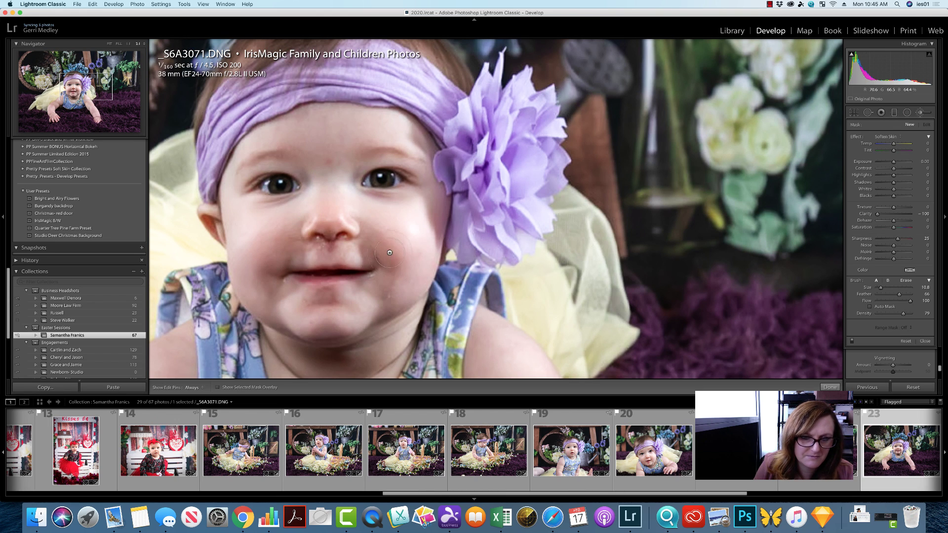
left_click(395, 224)
left_click(101, 56)
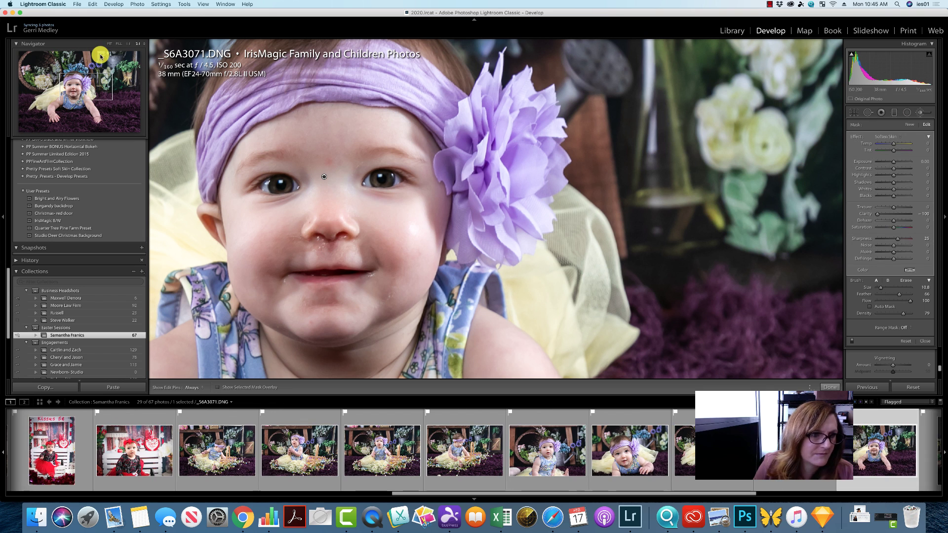
left_click(883, 288)
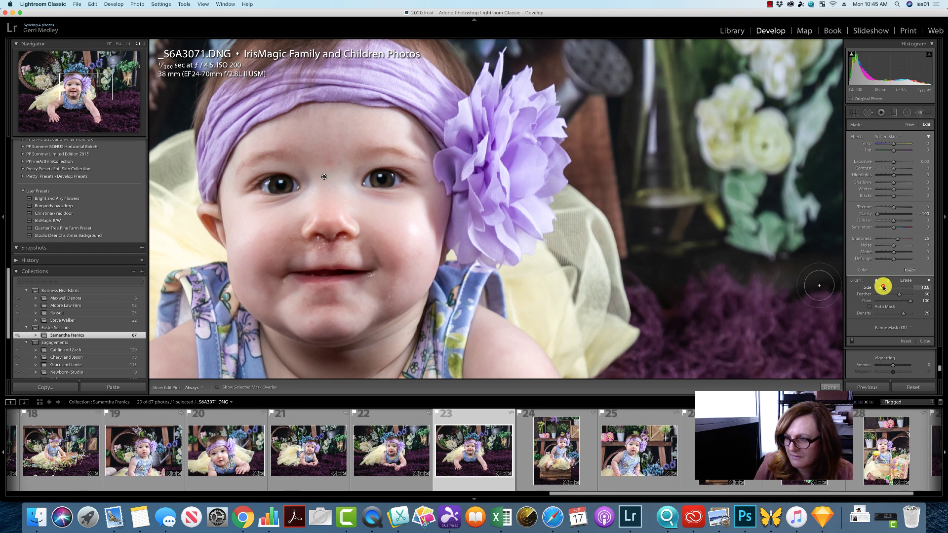
left_click_drag(884, 288, 879, 288)
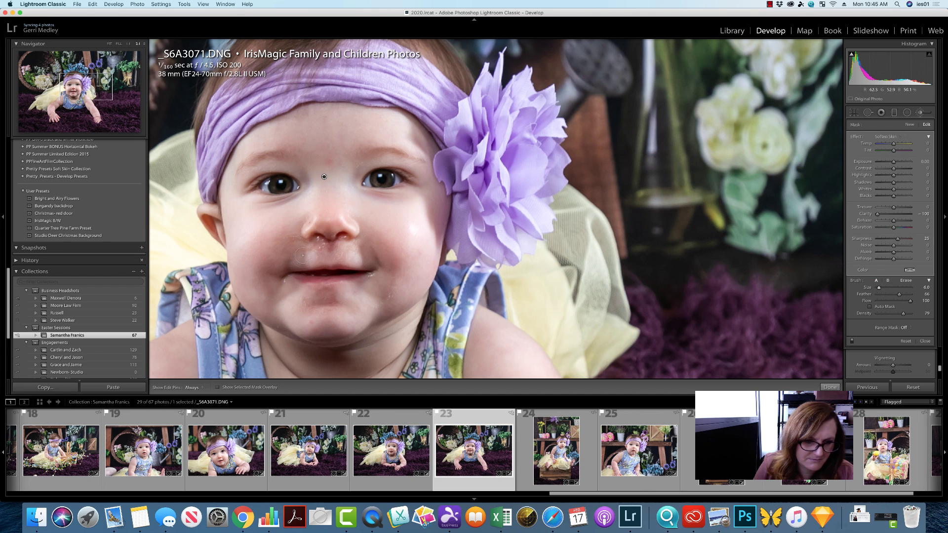
left_click_drag(299, 250, 338, 251)
key("h")
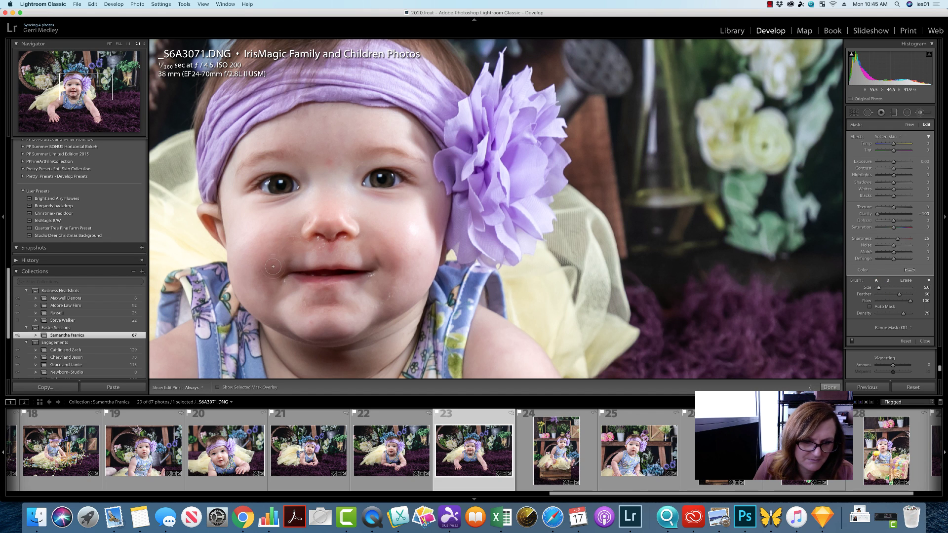
left_click_drag(379, 304, 352, 305)
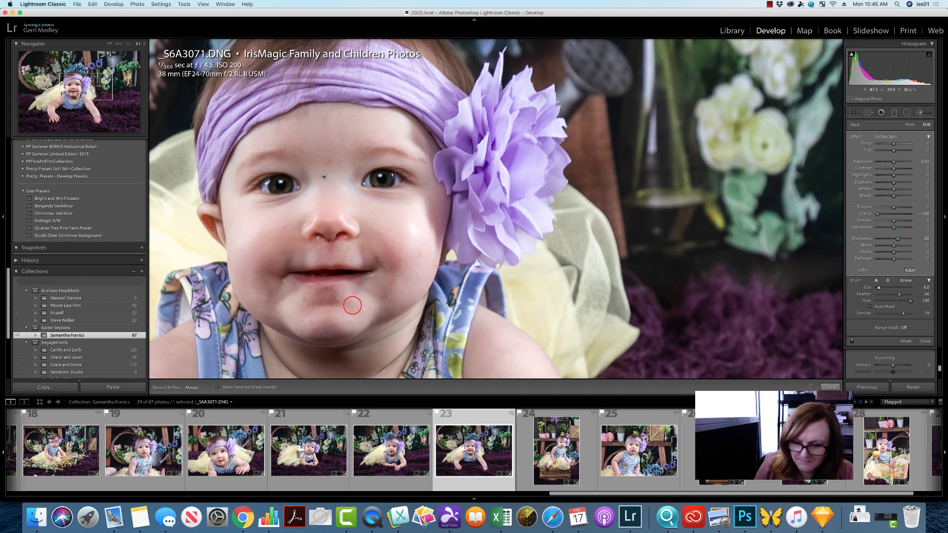
Open _S6A3073.DNG, paint Soften Skin under the nose, and continue over the cheek at brush size 11.3.
left_click(568, 450)
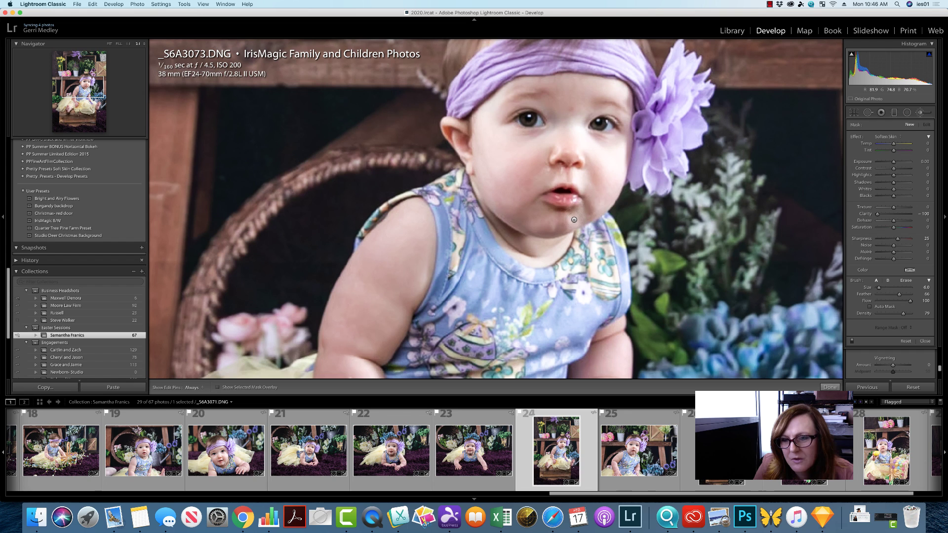
left_click(883, 290)
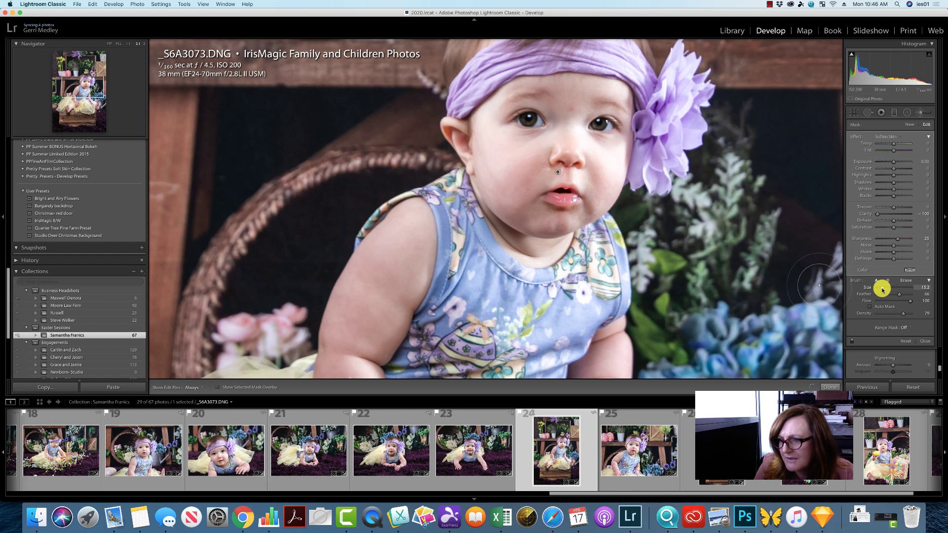
left_click_drag(882, 290, 879, 288)
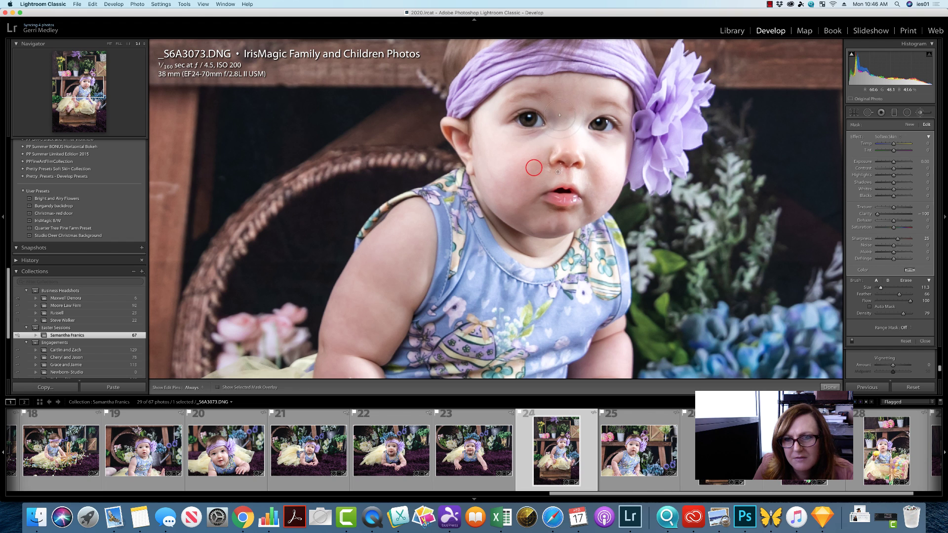
Go past _S6A3076.DNG to _S6A3078.DNG, paint Soften Skin under the nose, and continue over the cheeks at brush size 9.1.
key("Right")
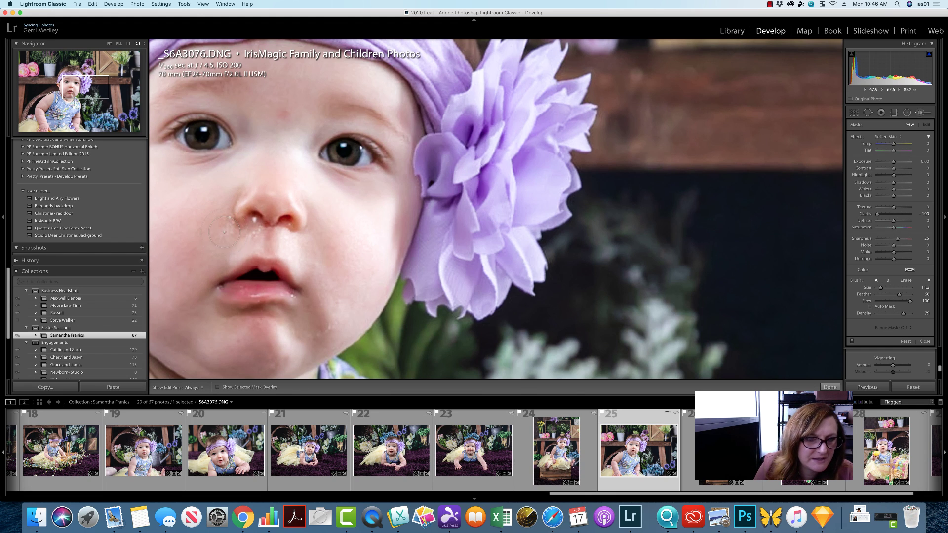
key("h")
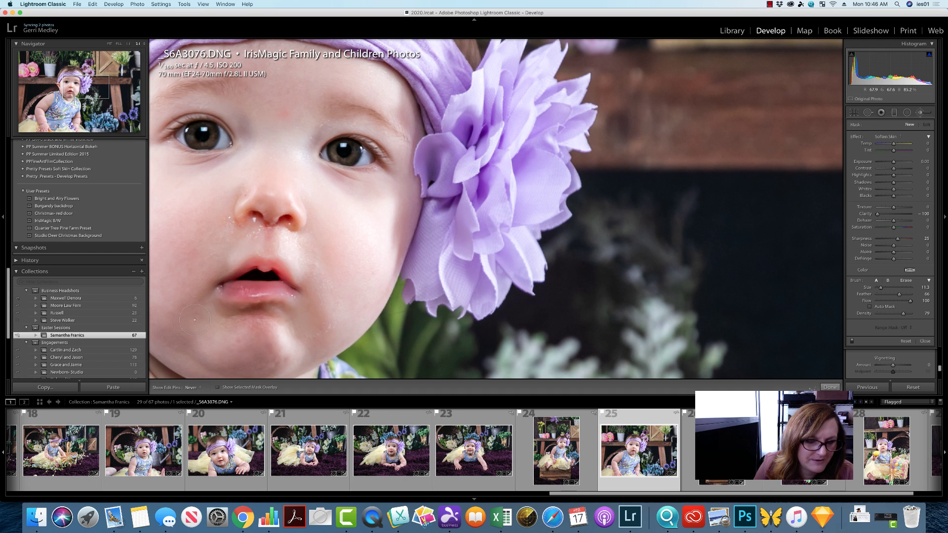
key("Right")
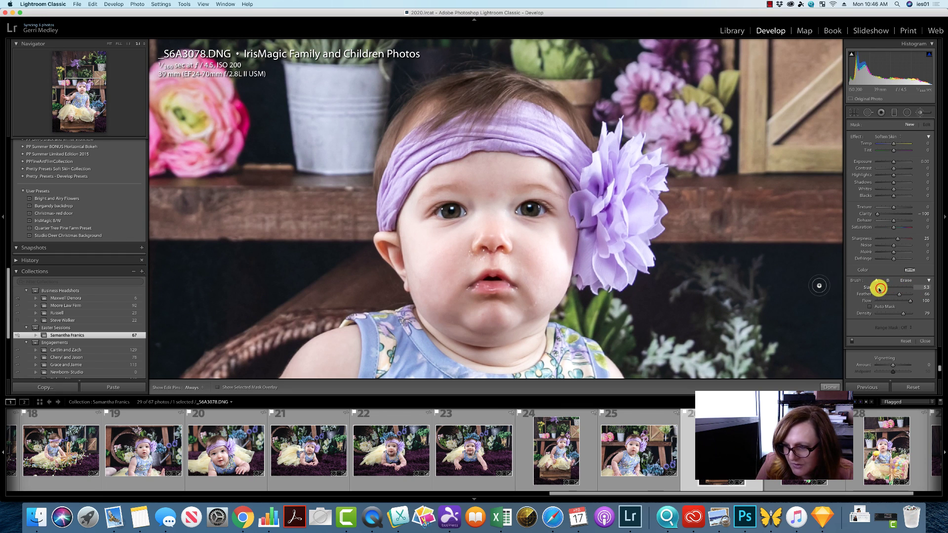
left_click_drag(875, 288, 880, 288)
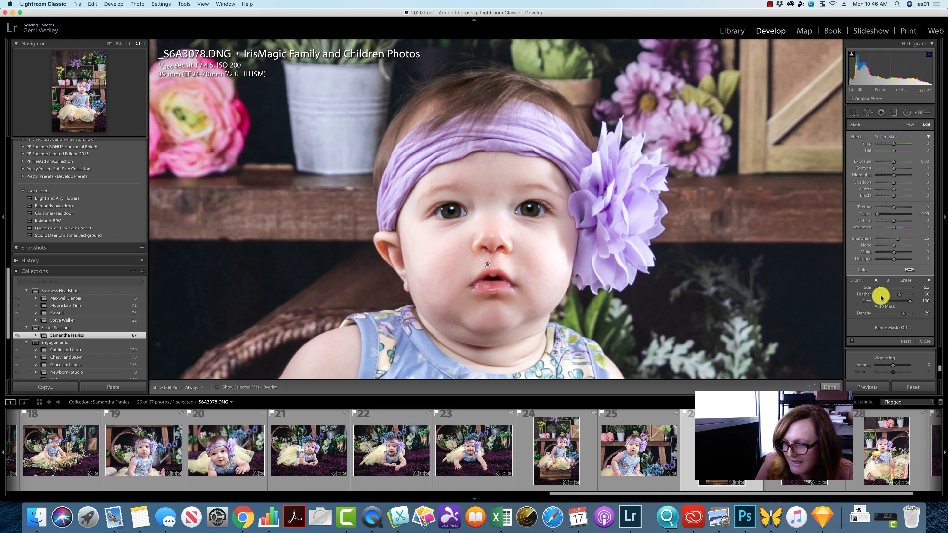
left_click_drag(879, 289, 879, 287)
left_click(535, 252)
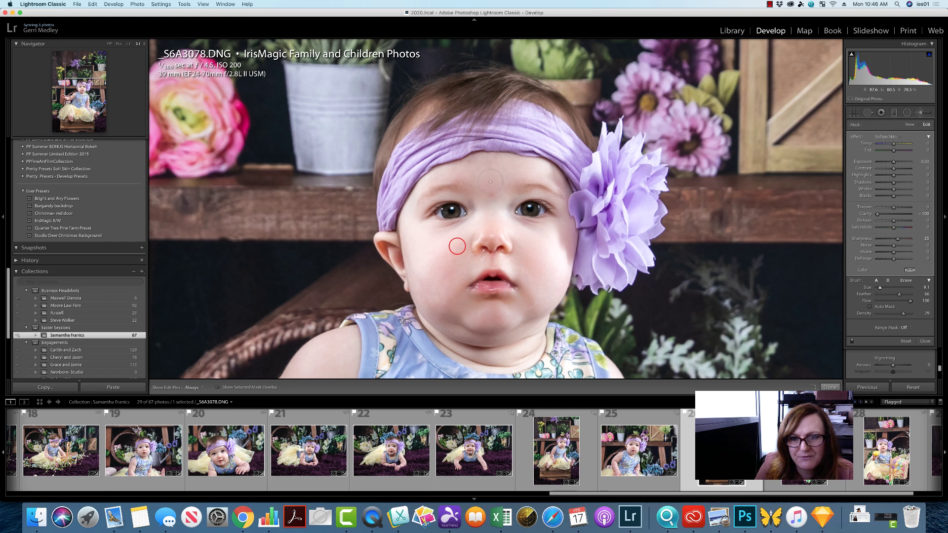
Open _S6A3083.DNG and paint Soften Skin around the nose and over the cheek at brush size 9.1.
key("Right")
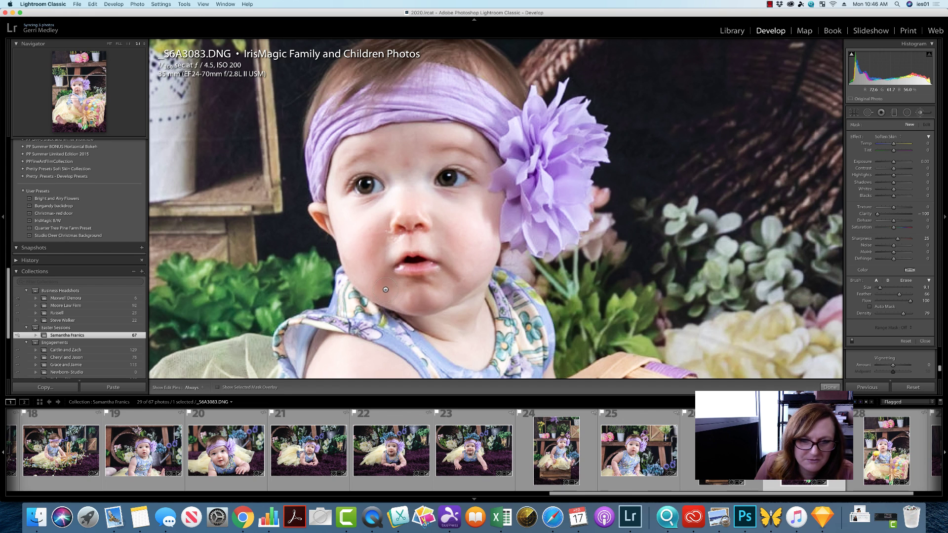
left_click(374, 239)
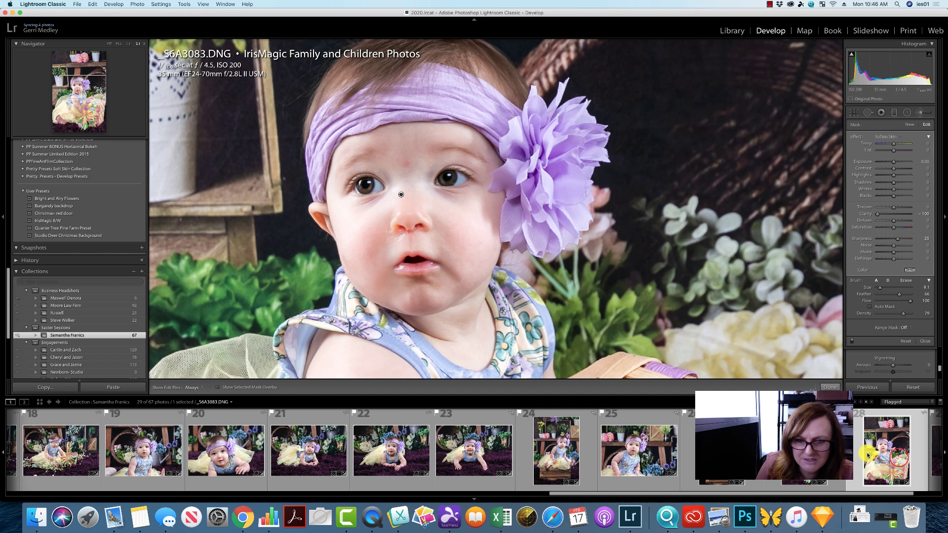
Open _S6A3085.DNG and paint Soften Skin over the cheeks and forehead at brush size 9.1.
left_click(916, 480)
left_click_drag(905, 495, 920, 489)
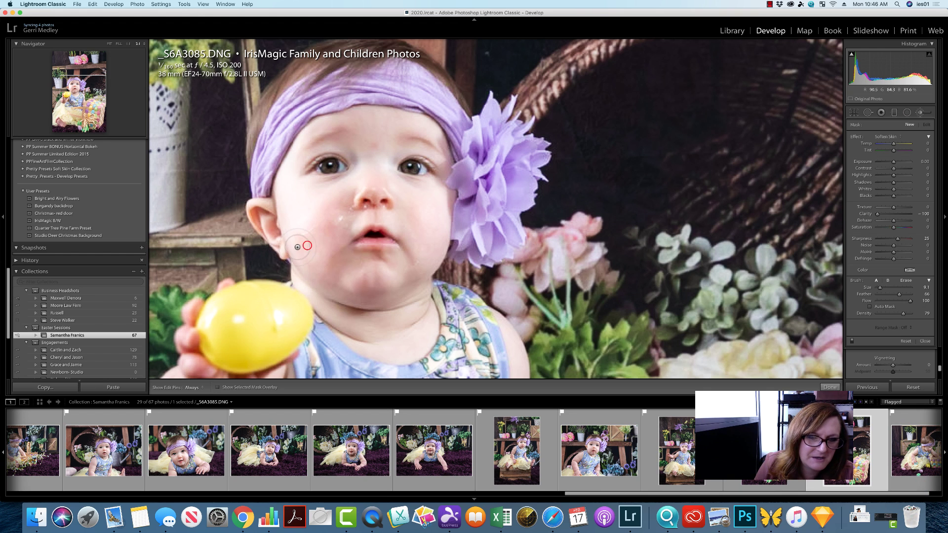
left_click(370, 134)
left_click(417, 241)
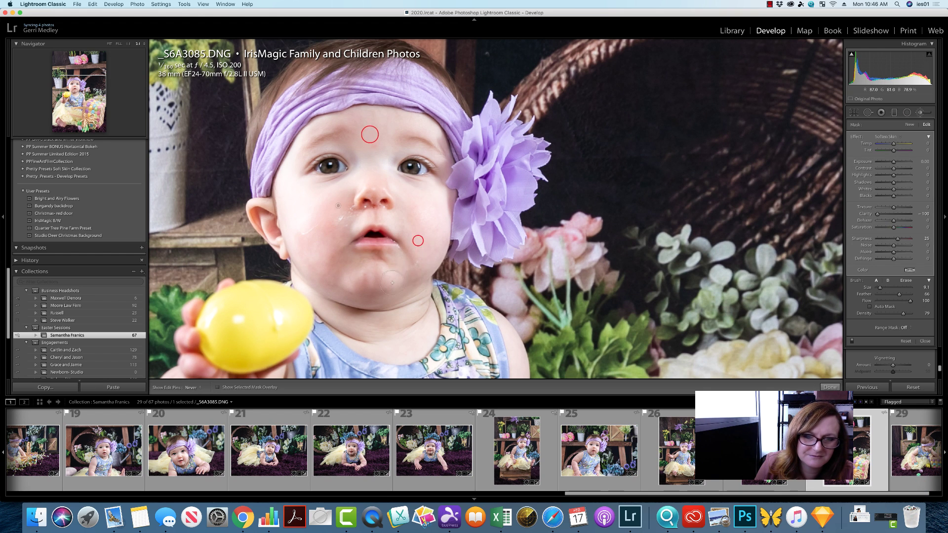
key("h")
key("h")
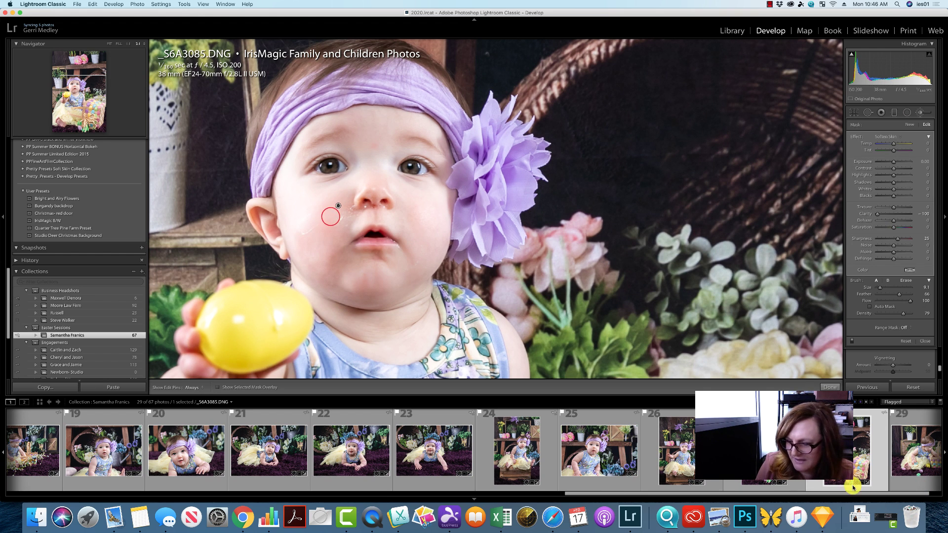
left_click(885, 490)
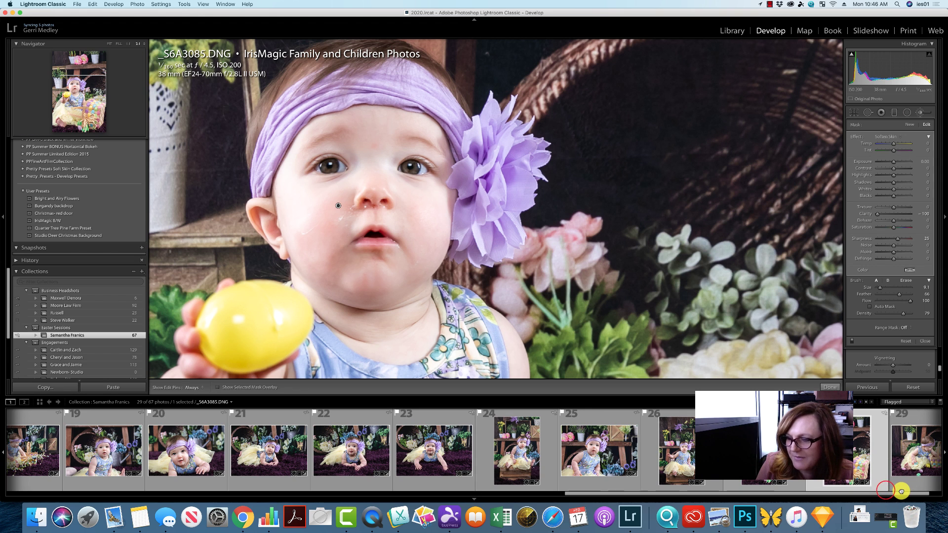
left_click(907, 493)
left_click(878, 447)
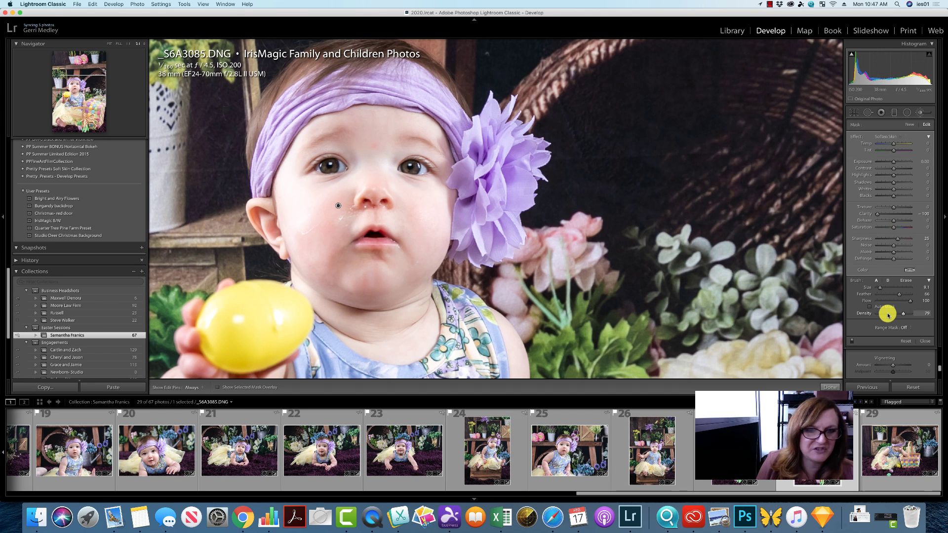
Switch to Spot Removal in Heal mode, set the size to 27, and heal the wet patch on the cheek beside the nose.
left_click(866, 115)
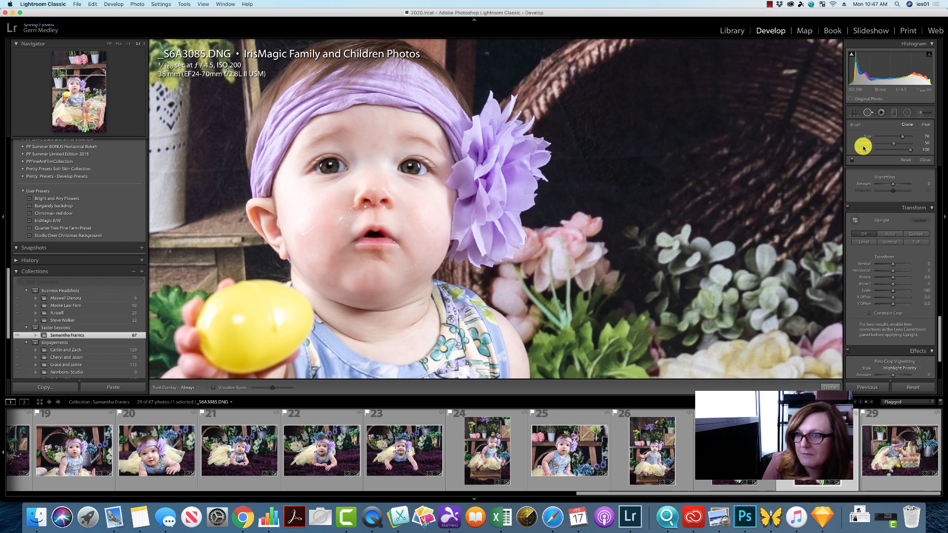
left_click(922, 127)
left_click_drag(903, 136, 887, 139)
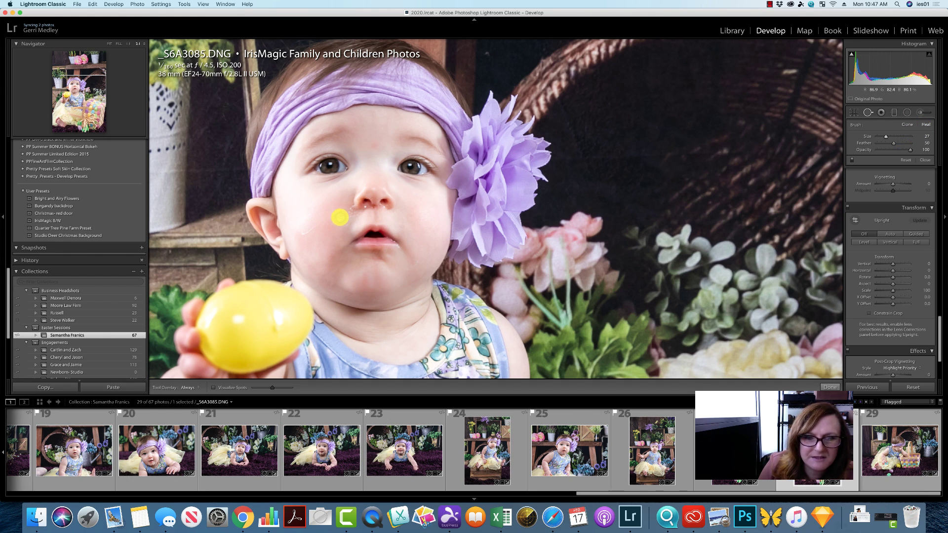
left_click(339, 217)
left_click(314, 226)
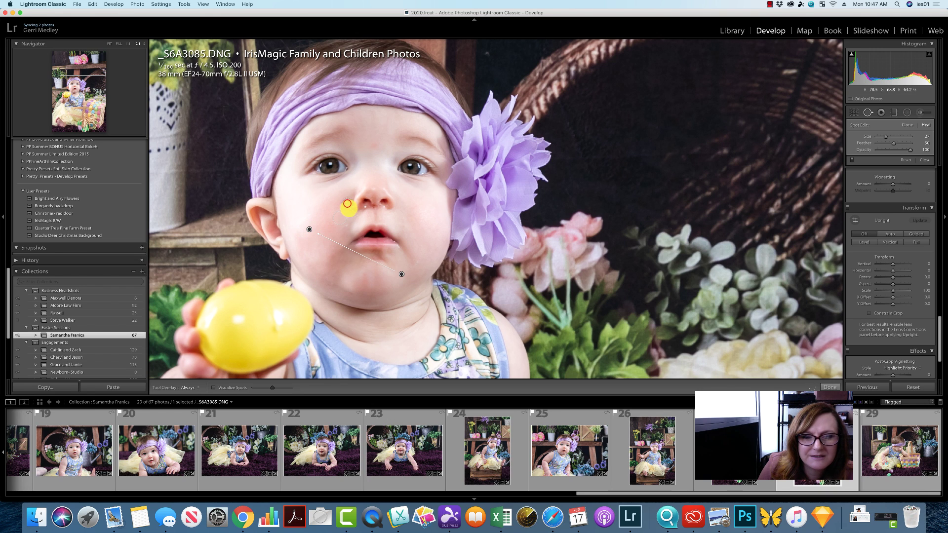
left_click(349, 211)
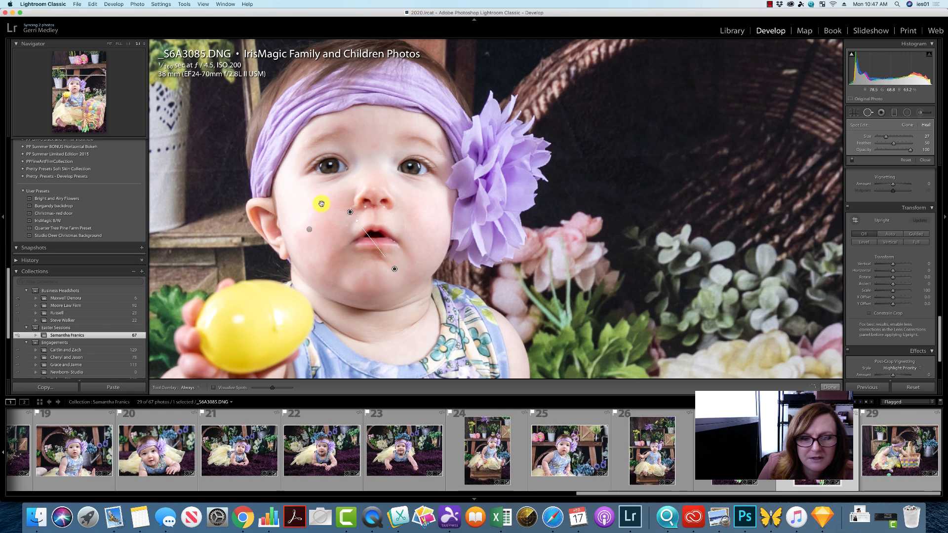
Set the Heal size to 9 and heal the wet spots under the nostrils and the mark on the lower cheek.
left_click(142, 44)
left_click(148, 56)
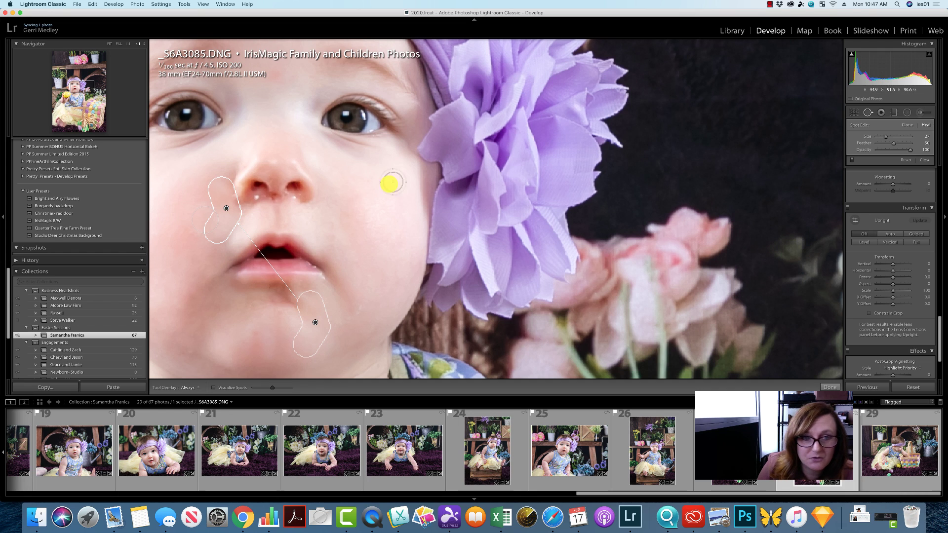
left_click(371, 193)
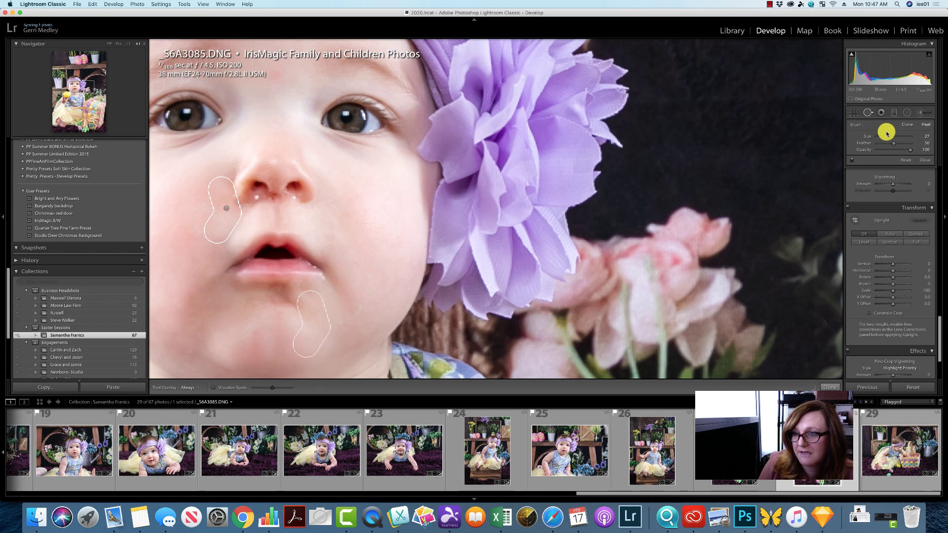
left_click_drag(886, 136, 880, 136)
mouse_move(295, 198)
left_mouse_down()
mouse_move(250, 190)
mouse_move(274, 195)
left_mouse_up()
left_click(257, 197)
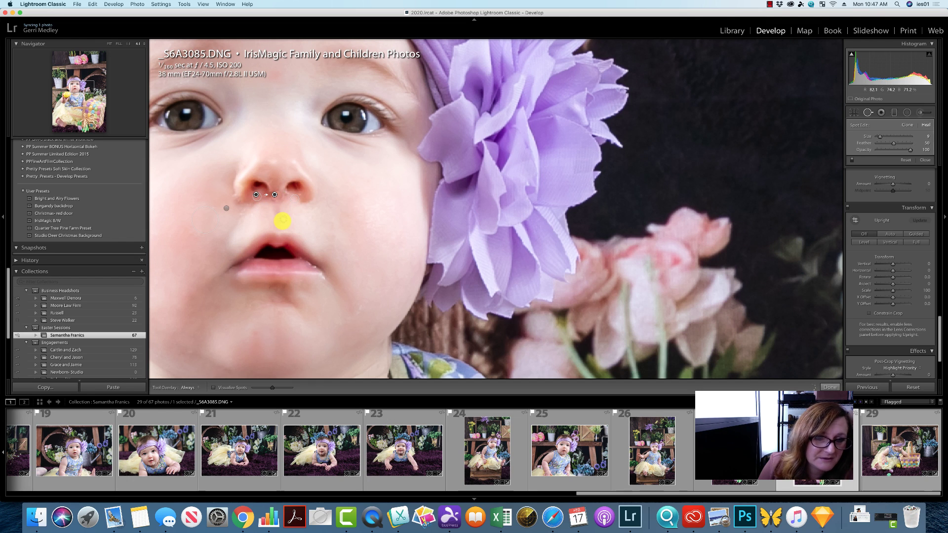
left_click_drag(260, 193, 278, 183)
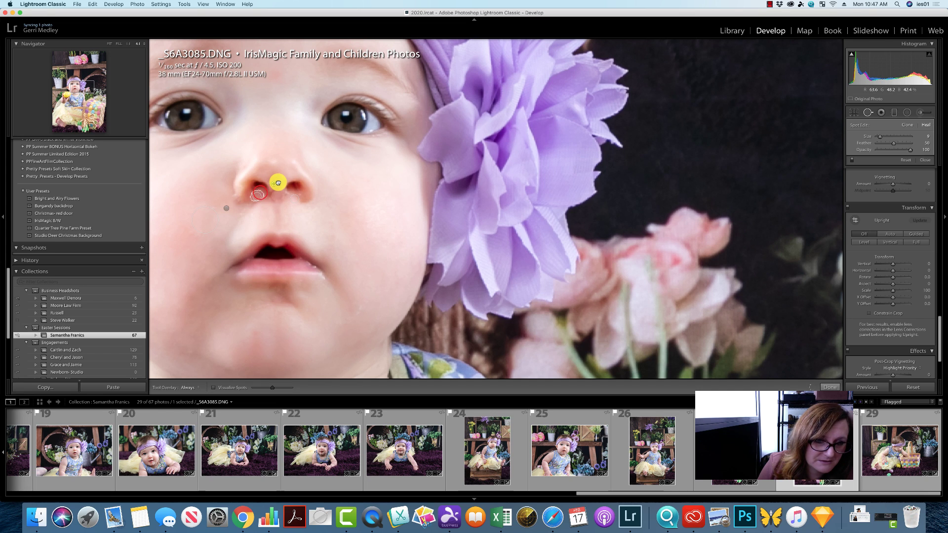
left_click(353, 317)
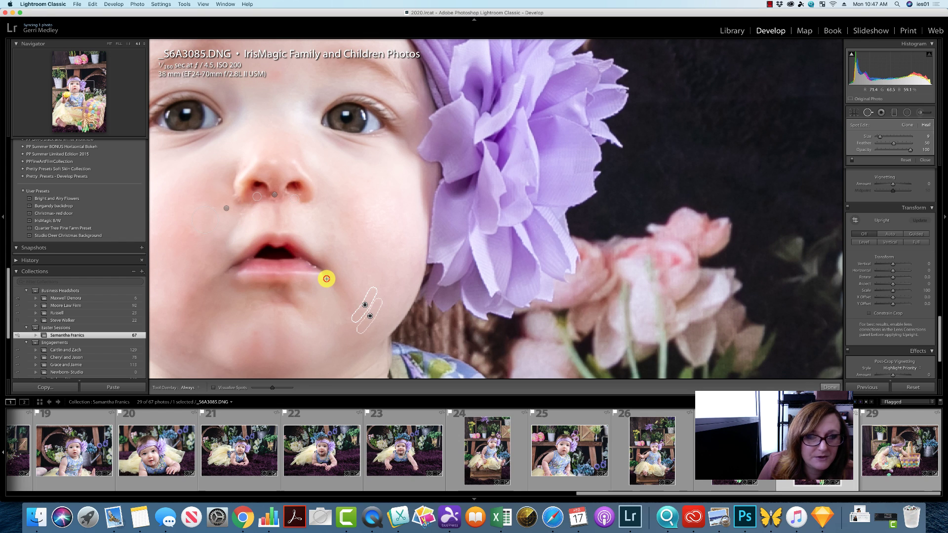
left_click(230, 198)
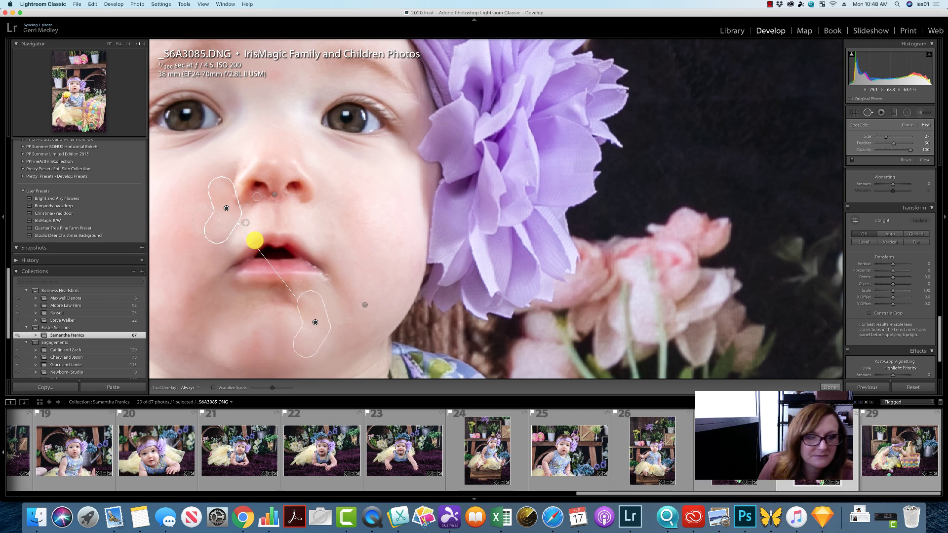
Open _S6A3083.DNG, set the Heal size to 18, and heal the wet spots beside the nose, above the lip and on the lower cheek.
key("Left")
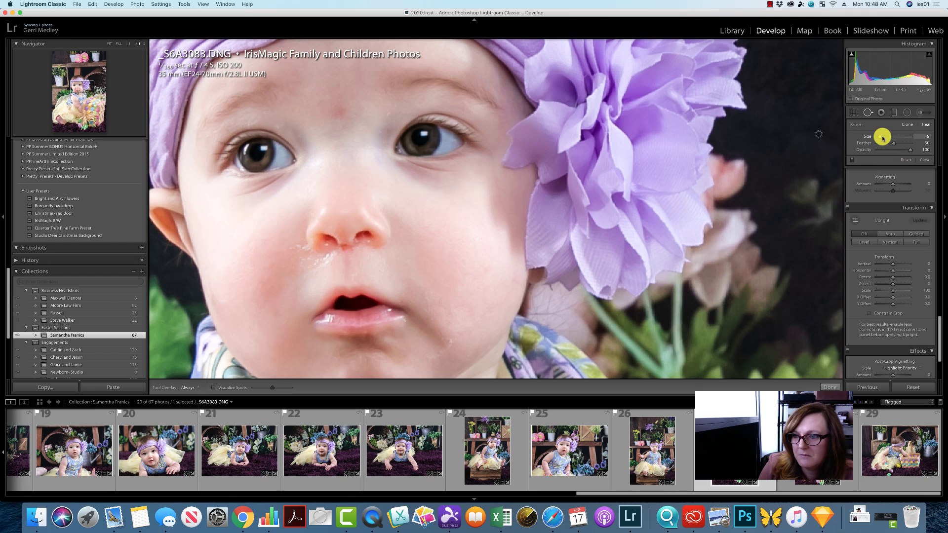
left_click_drag(880, 136, 883, 136)
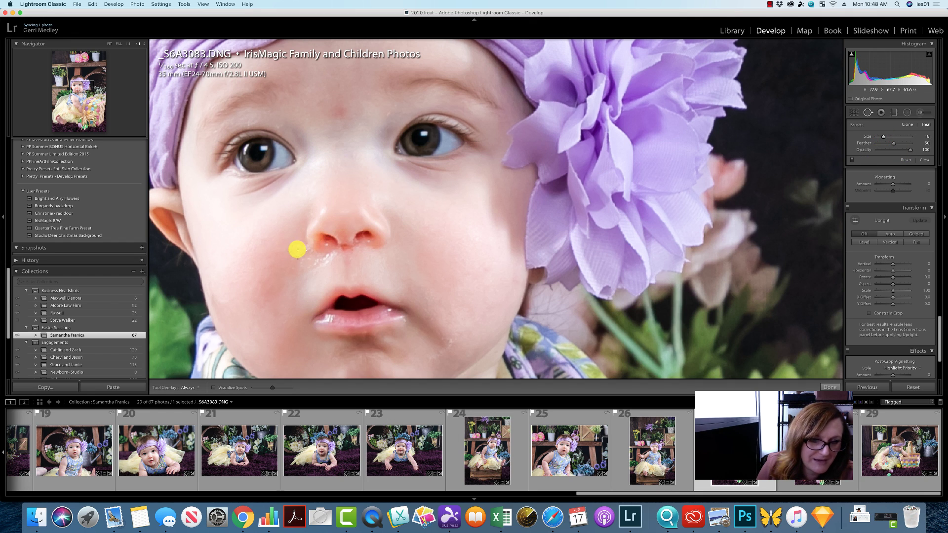
left_click(299, 246)
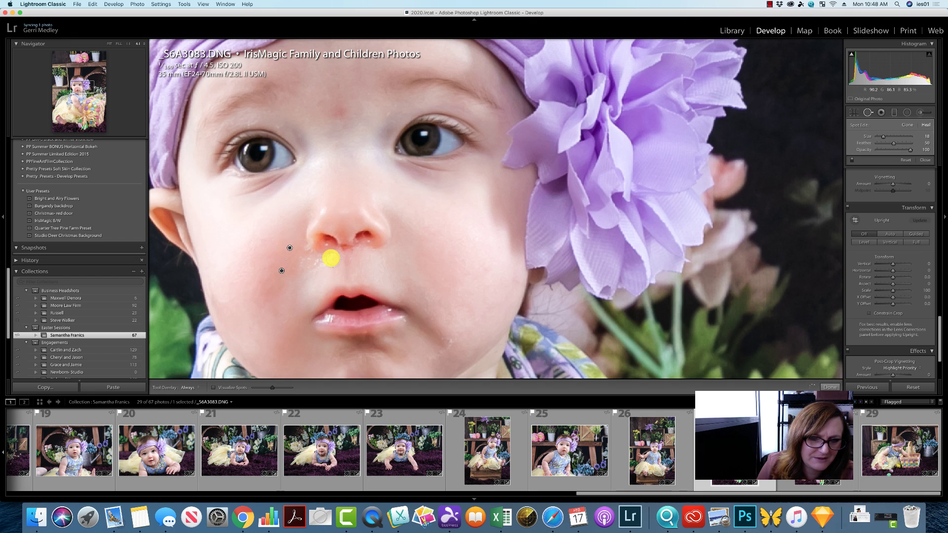
left_click_drag(330, 260, 309, 266)
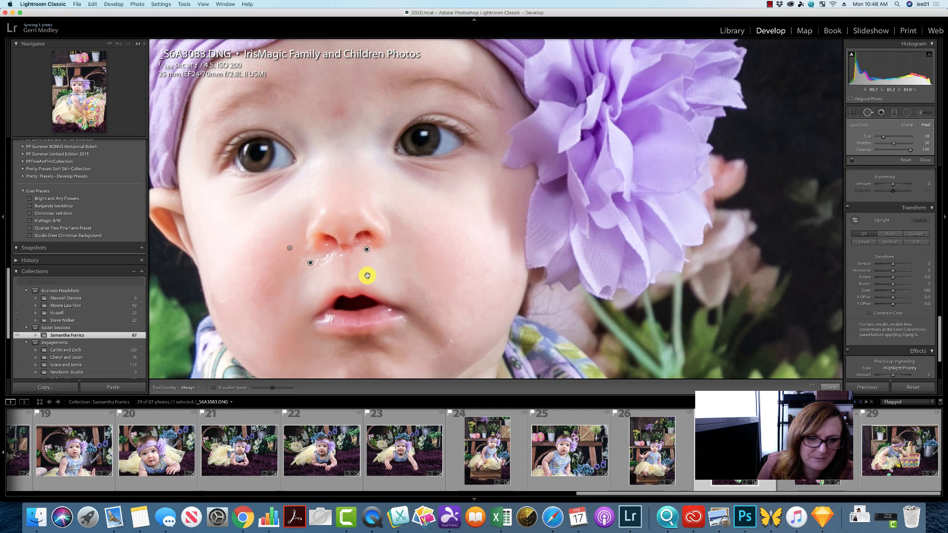
mouse_move(429, 360)
left_mouse_down()
mouse_move(459, 323)
mouse_move(447, 343)
left_mouse_up()
Move the upper-lip heal's source onto the cheek beside the mouth, and heal the spot under the nose with skin sampled from the nose tip.
left_click(311, 264)
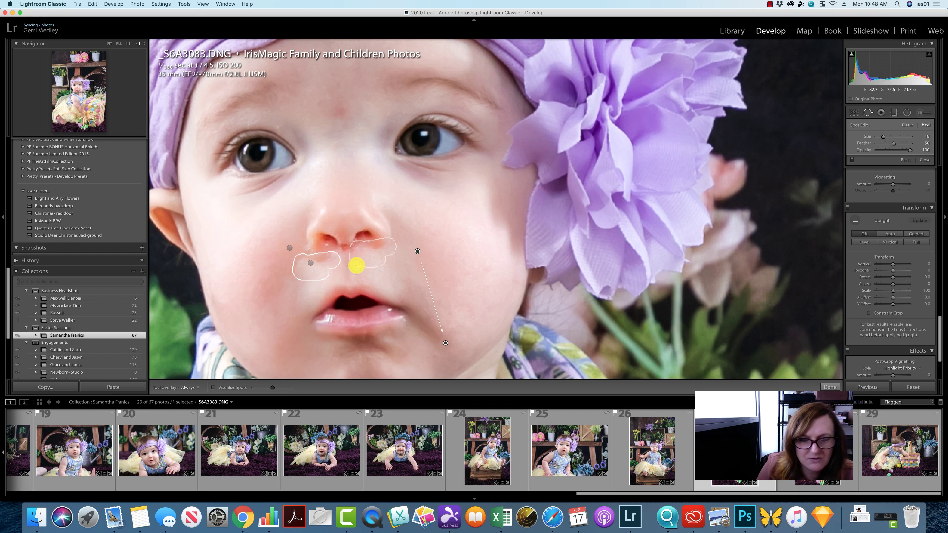
left_click(323, 262)
mouse_move(355, 257)
left_mouse_down()
mouse_move(368, 257)
mouse_move(302, 275)
mouse_move(298, 287)
left_mouse_up()
left_click_drag(354, 266, 344, 251)
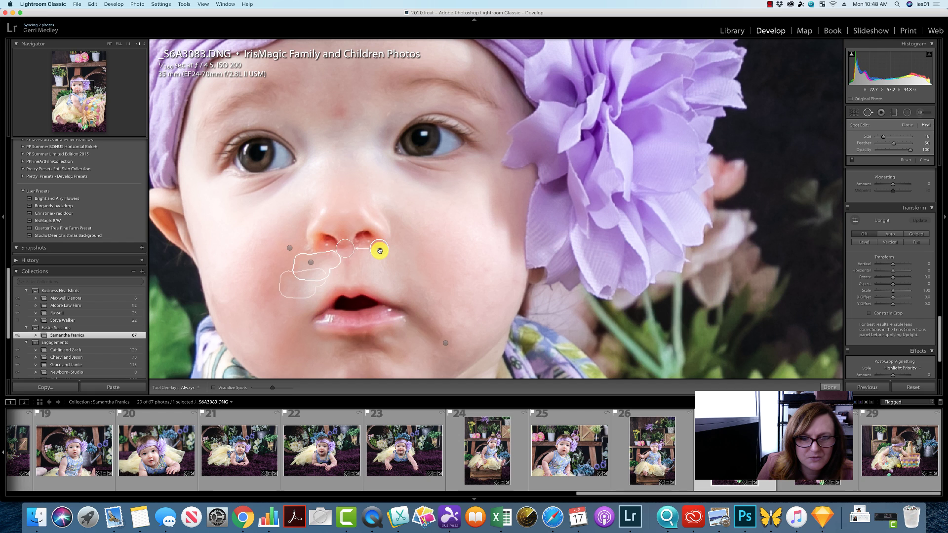
left_click(346, 235)
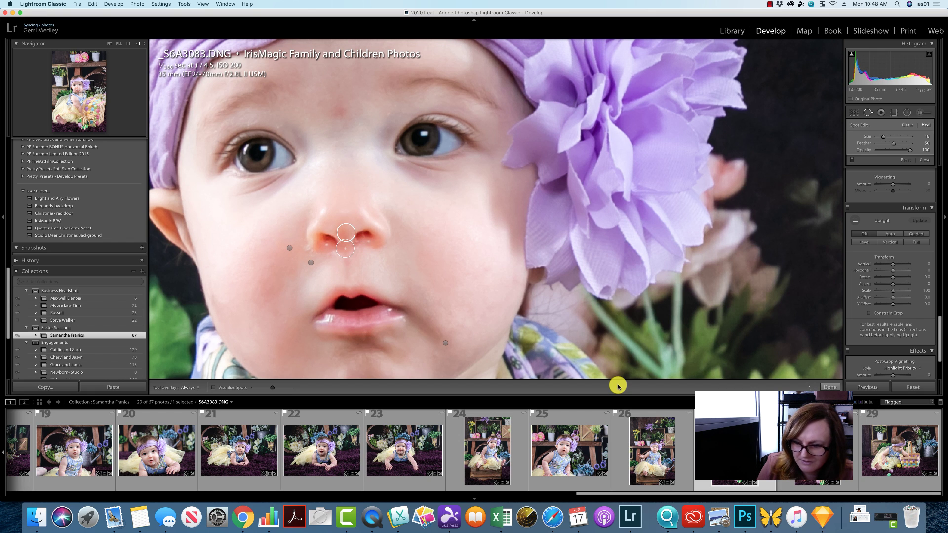
Open _S6A3078.DNG and heal the wet spots under the nostril and on the cheek beside it at size 18.
left_click(649, 439)
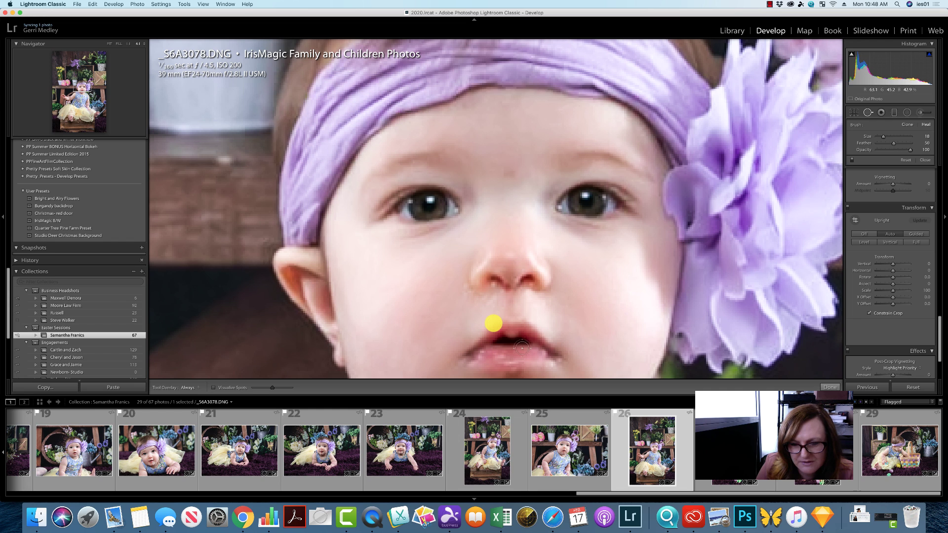
left_click(494, 302)
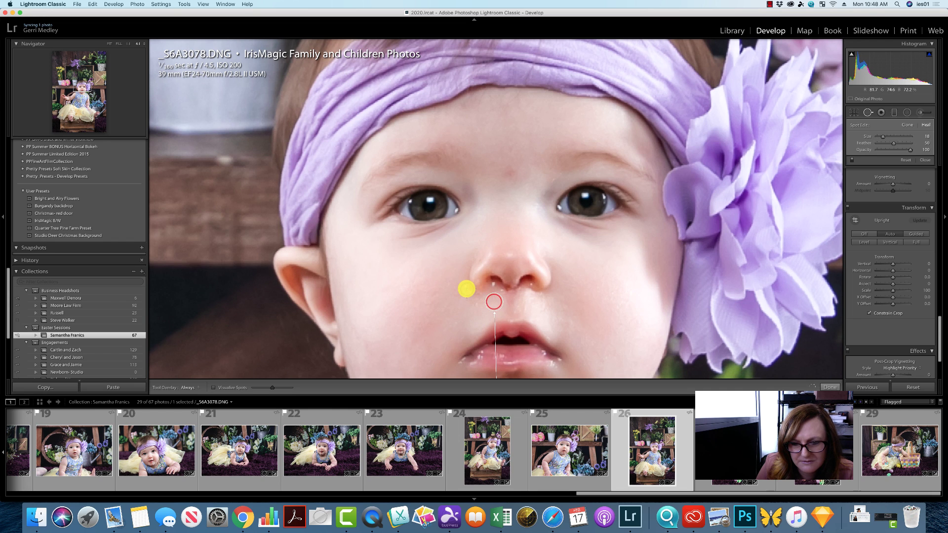
left_click(467, 293)
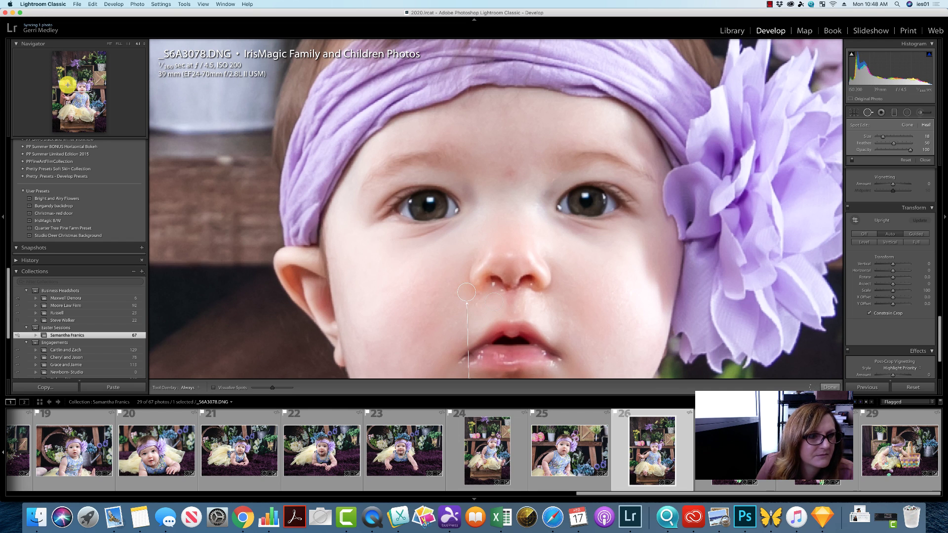
Heal the marks on the lower cheek, under the nose and at the corner of the mouth, moving the nostril heal's source onto clean skin.
left_click(82, 92)
left_click(606, 179)
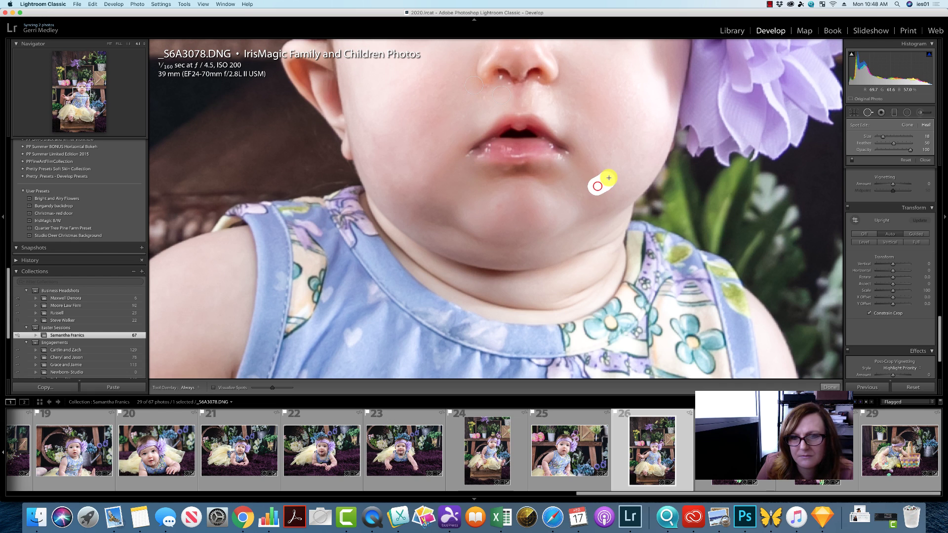
left_click(537, 81)
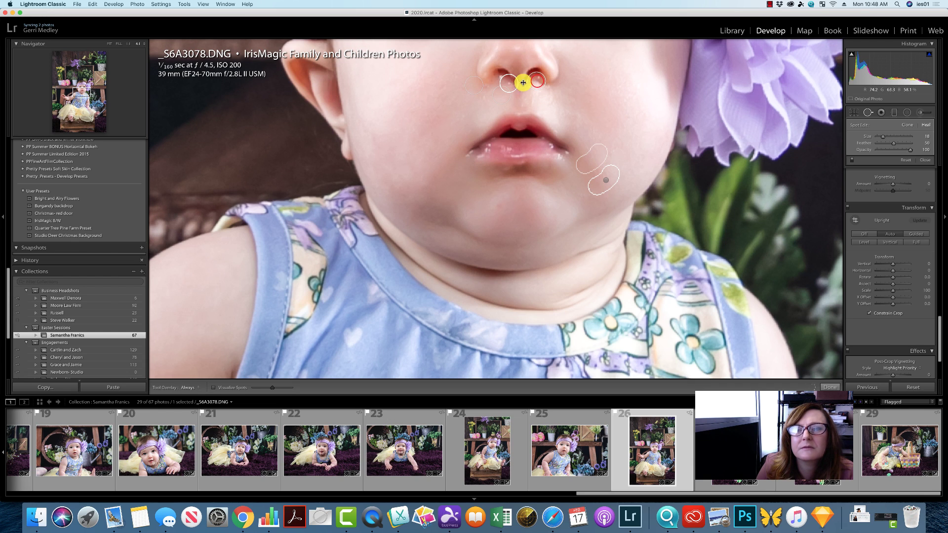
left_click_drag(508, 83, 557, 92)
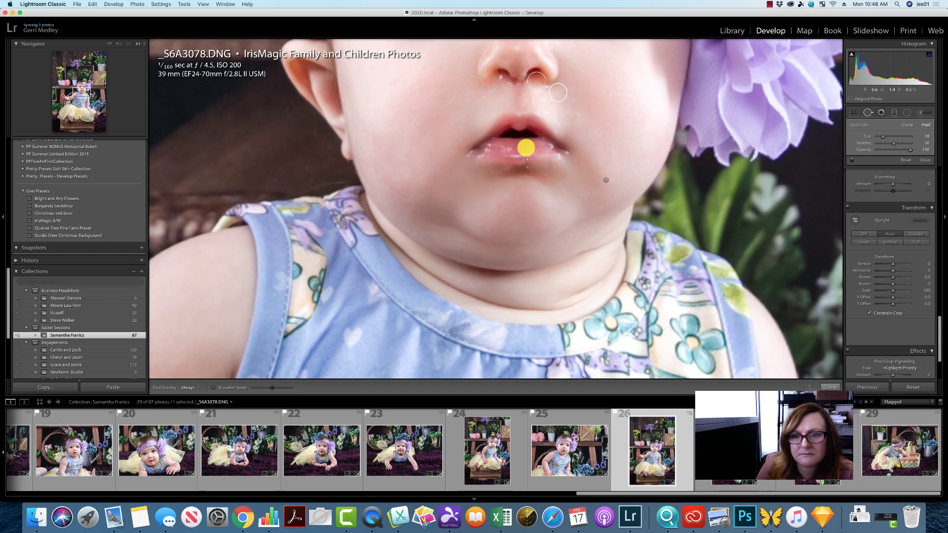
left_click(571, 161)
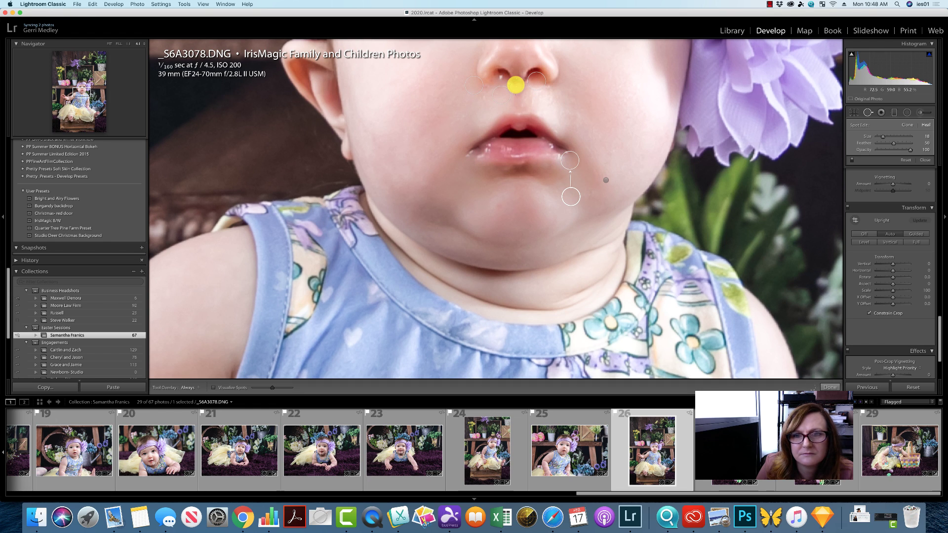
mouse_move(518, 83)
left_mouse_down()
mouse_move(552, 86)
mouse_move(519, 70)
left_mouse_up()
Open _S6A3076.DNG and heal the wet spots in the nostril, just below it and between the nostrils at size 17.
left_click(584, 410)
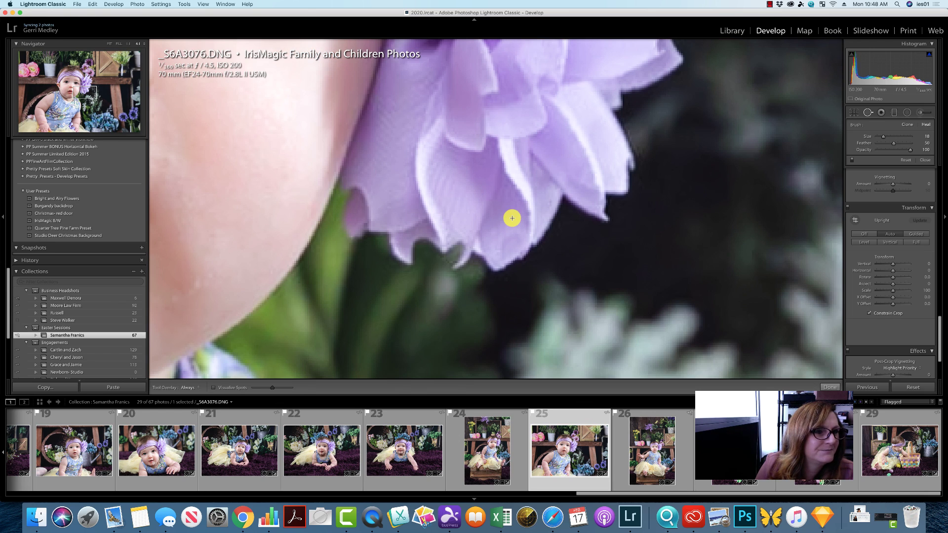
left_click(76, 94)
left_click(388, 144)
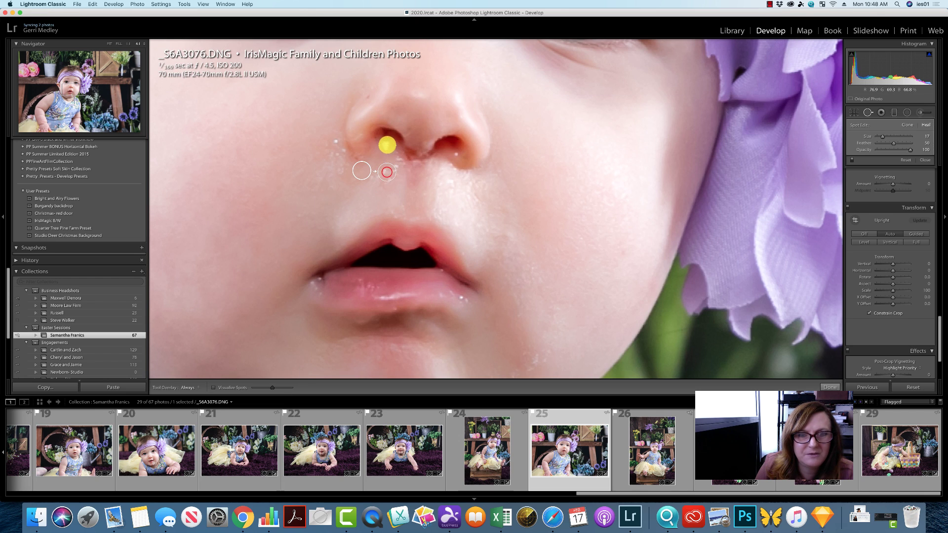
left_click_drag(413, 155, 413, 156)
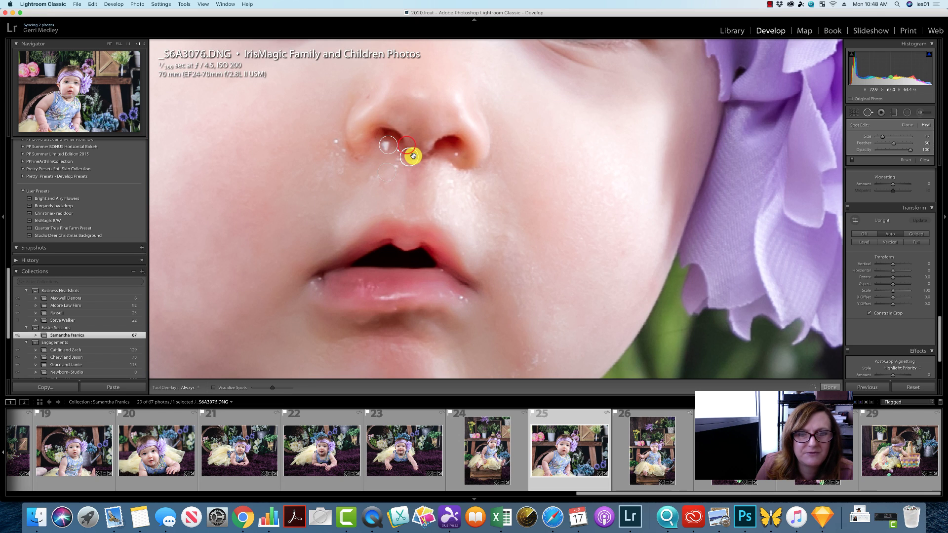
left_click(378, 157)
left_click(411, 158)
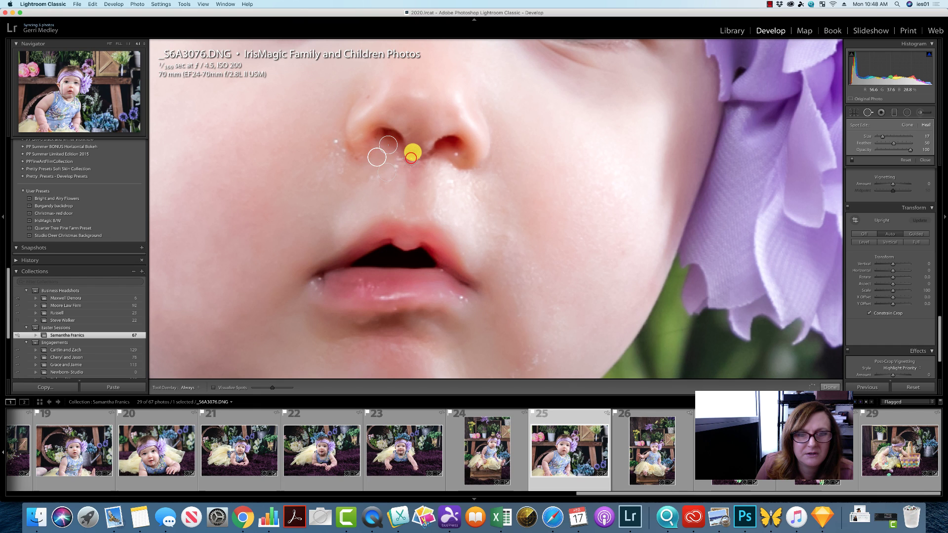
left_click_drag(414, 149, 417, 152)
Heal the wet spot beside the nose and move the source of the heal between the nostrils onto the nose tip.
left_click(345, 141)
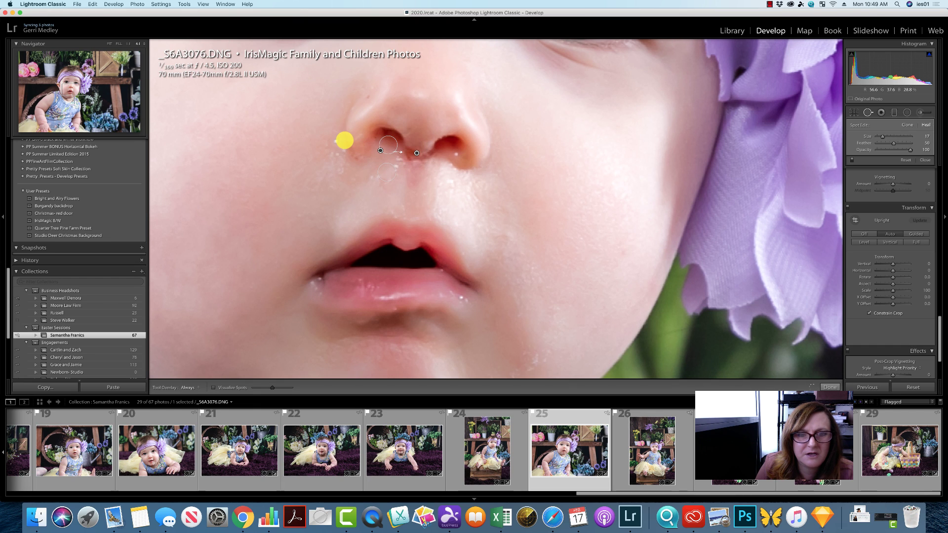
left_click(337, 143)
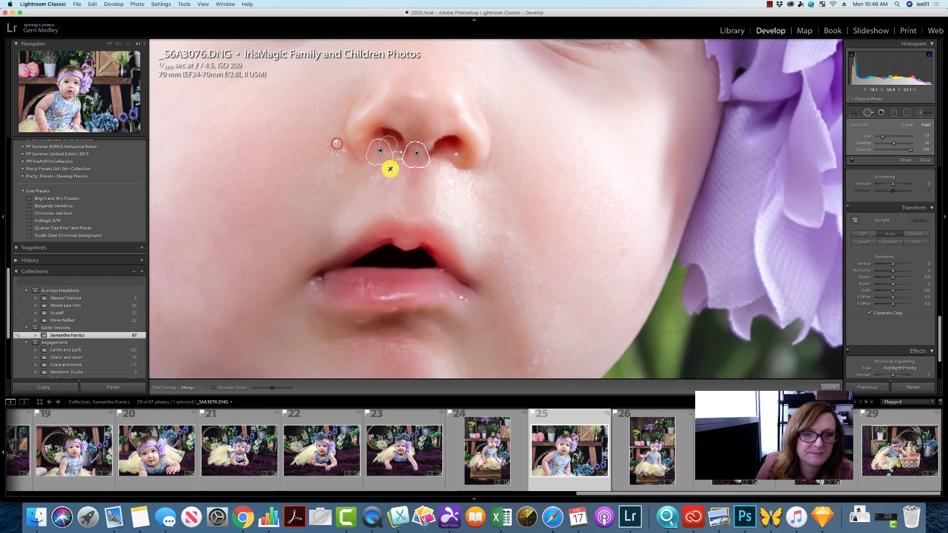
left_click(410, 154)
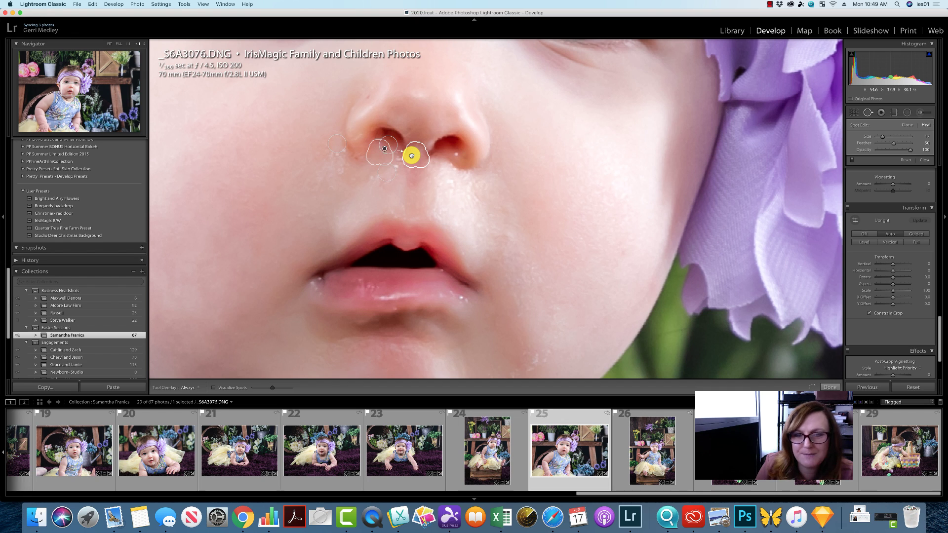
left_click_drag(412, 156, 420, 136)
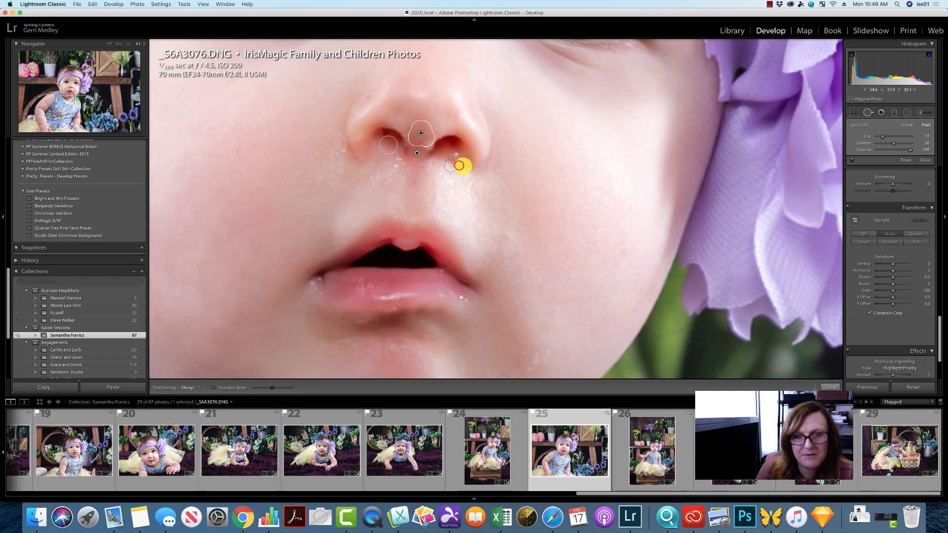
Heal the wet spots under the other nostril, at the corner of the mouth and on the lower cheek.
left_click_drag(449, 166, 476, 169)
left_click(321, 295)
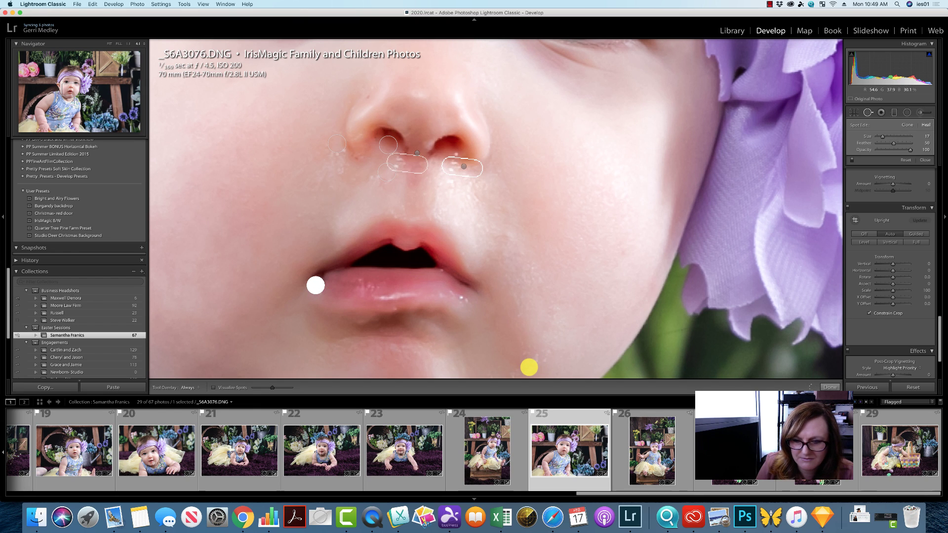
left_click(527, 369)
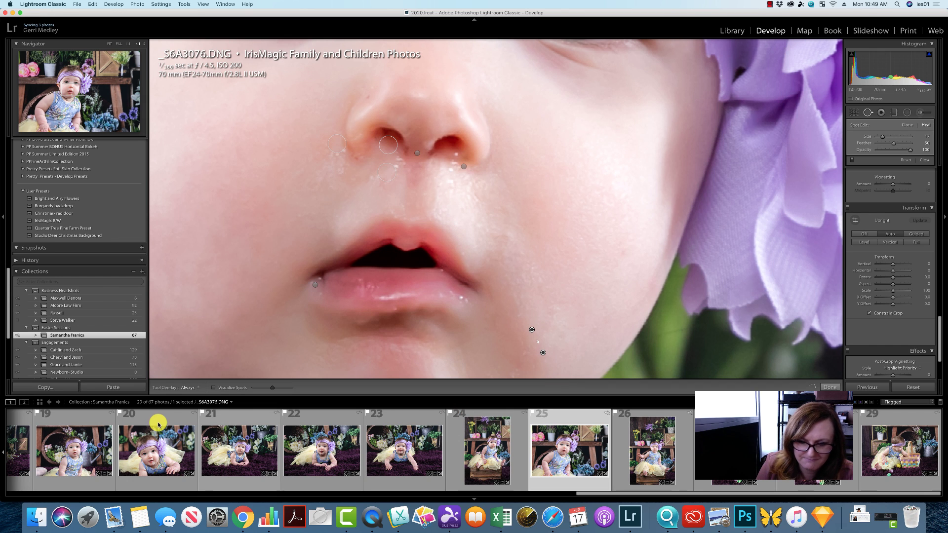
Open _S6A3073.DNG and heal the wet spots beside and under the nose and the mark on the lower cheek.
left_click(470, 440)
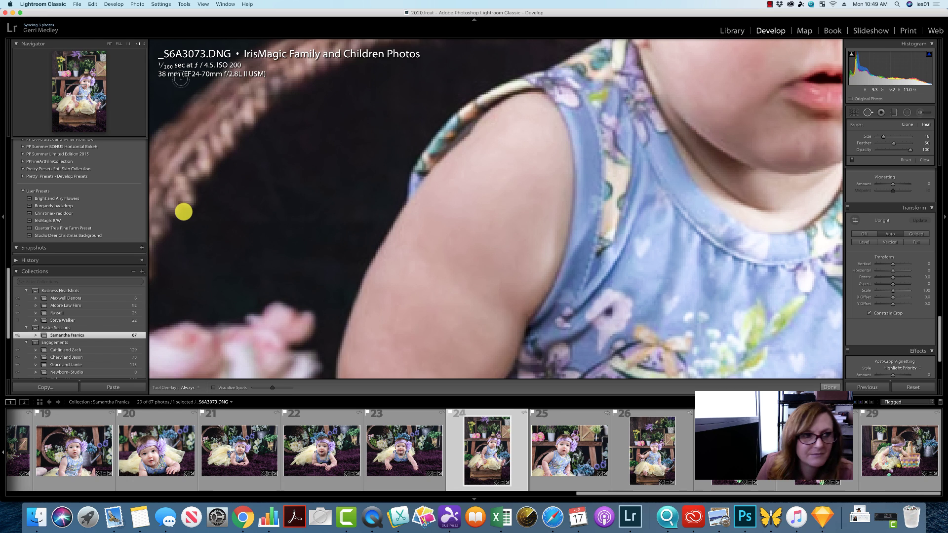
left_click(87, 81)
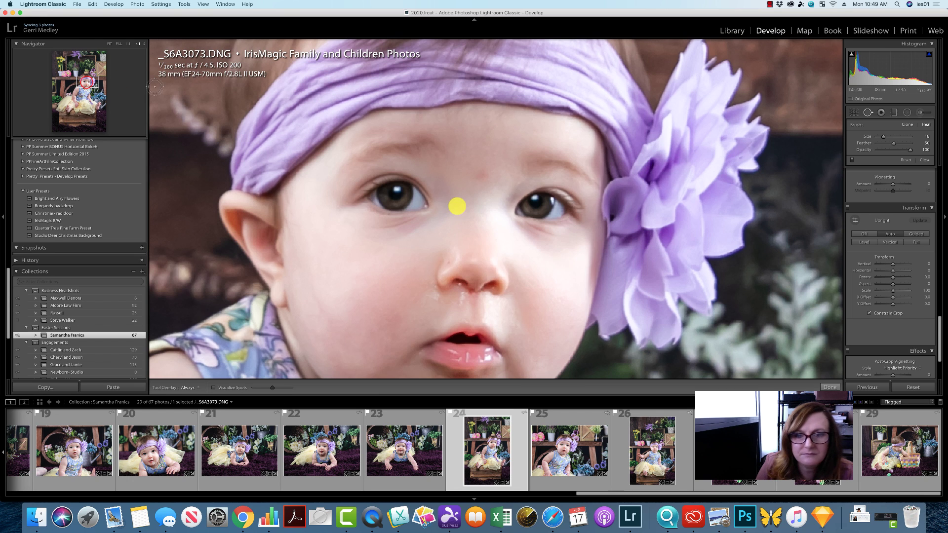
left_click(434, 297)
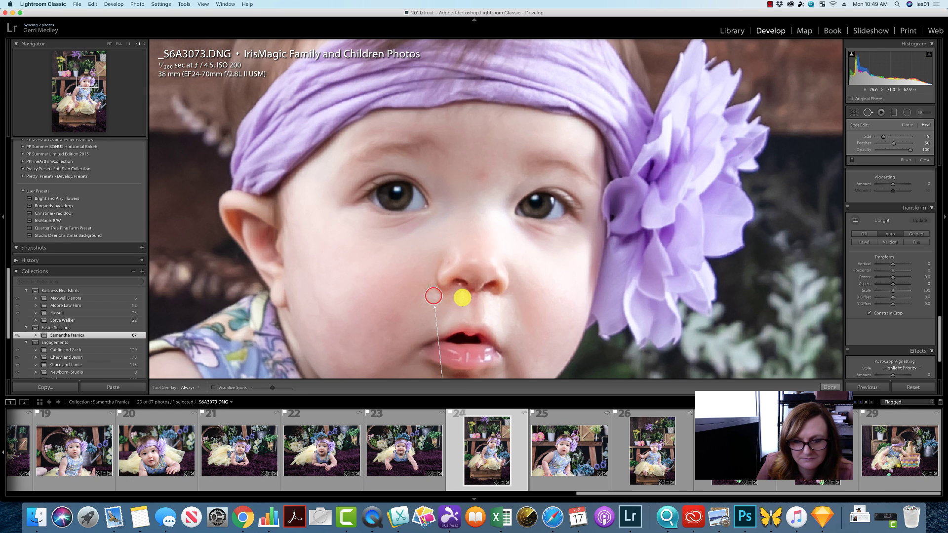
left_click(462, 298)
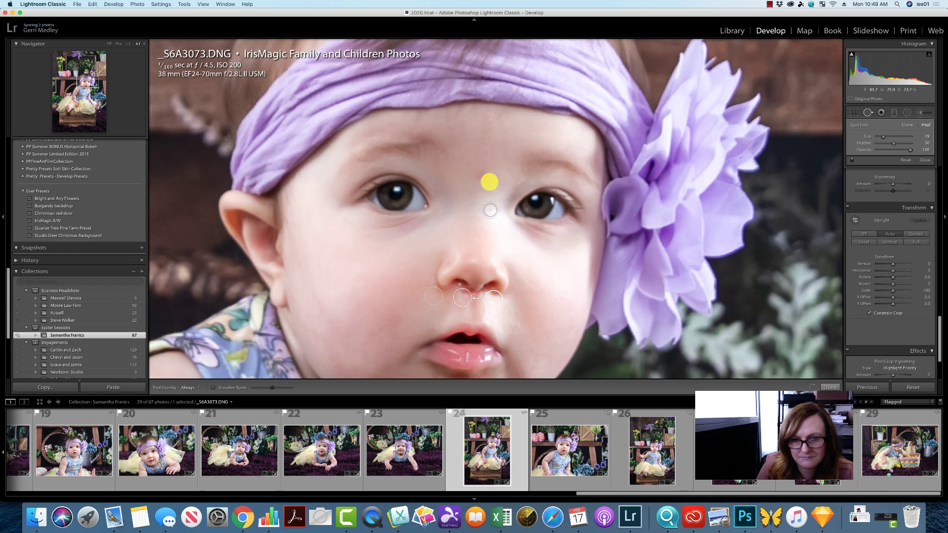
left_click(476, 289)
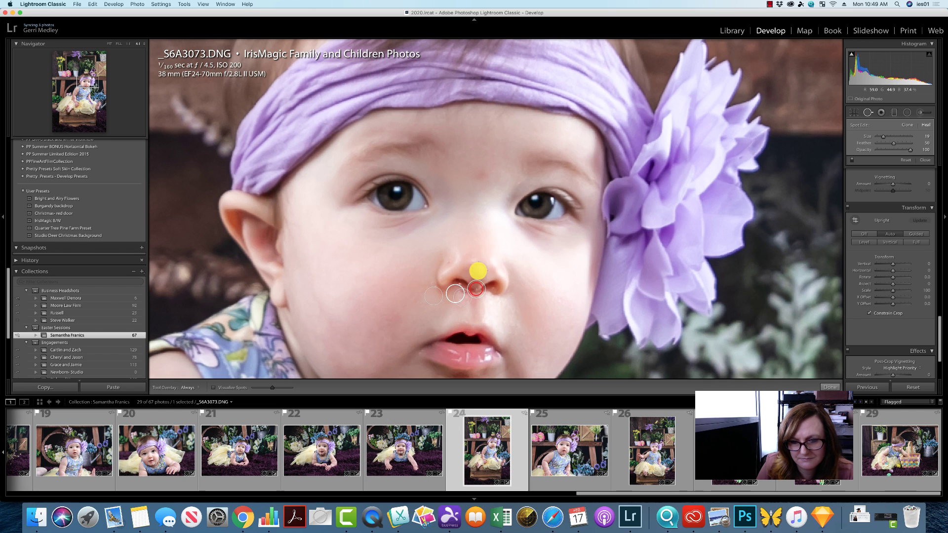
left_click_drag(468, 288, 475, 273)
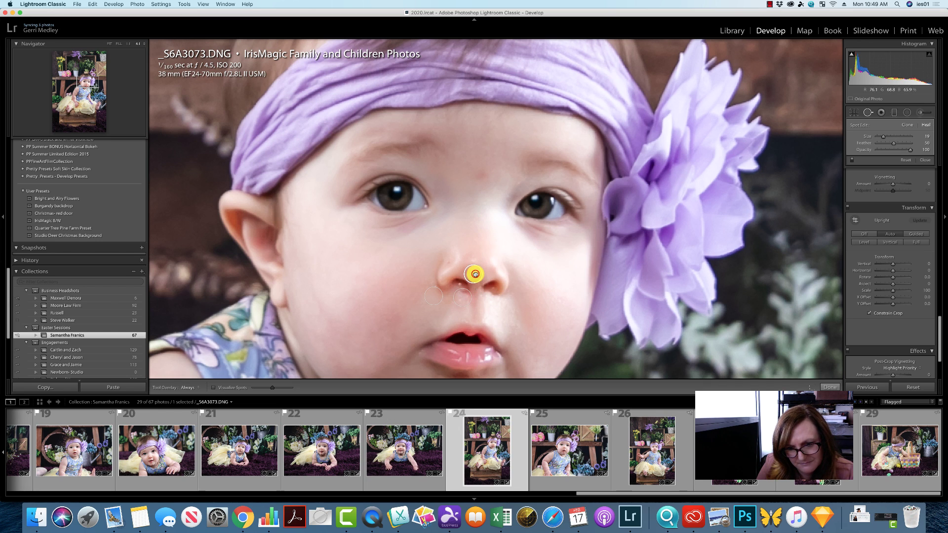
left_click(92, 85)
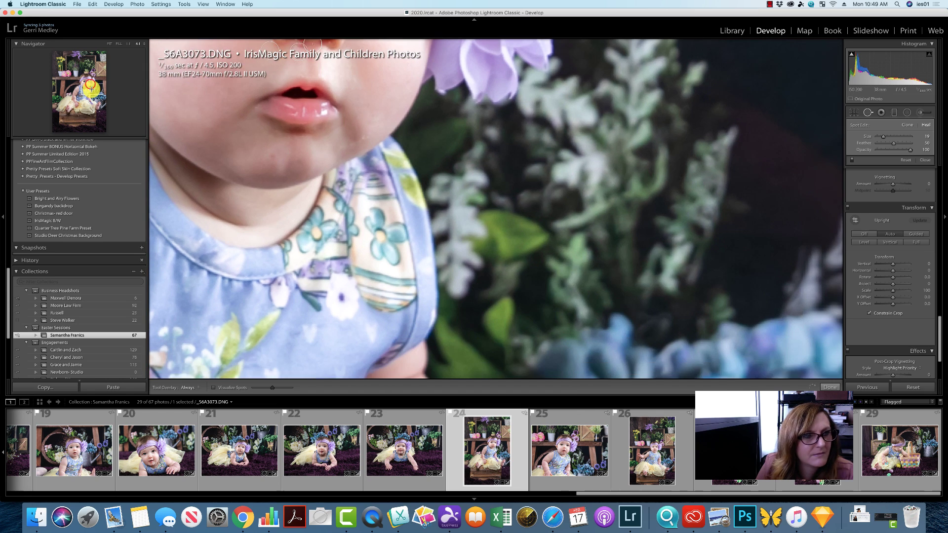
left_click(349, 144)
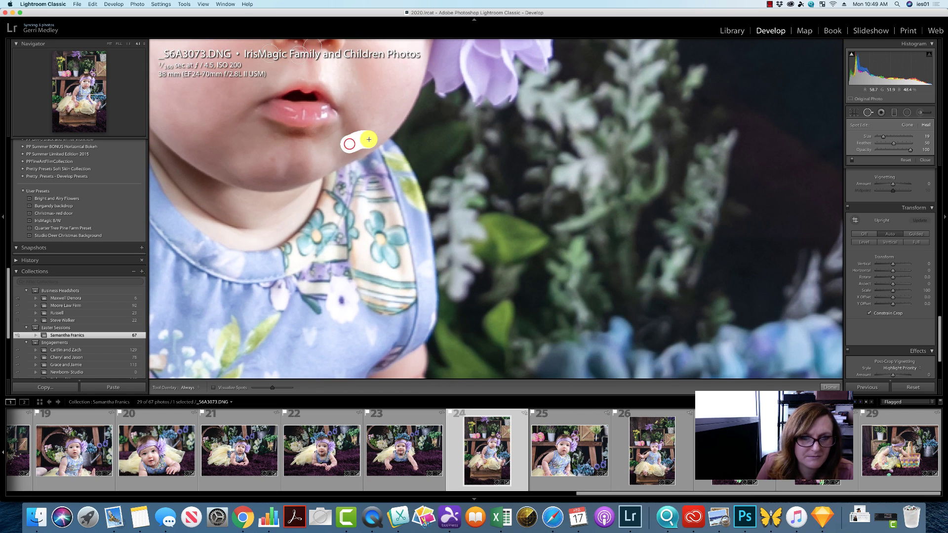
Open _S6A3071.DNG and heal the wet spots at the edge of one nostril, on the upper lip and under the other nostril.
left_click(380, 424)
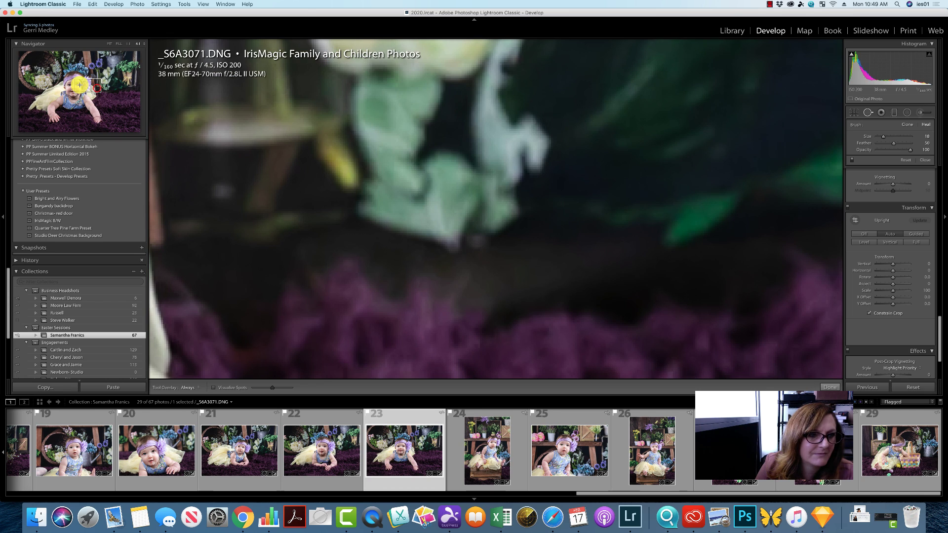
left_click(98, 88)
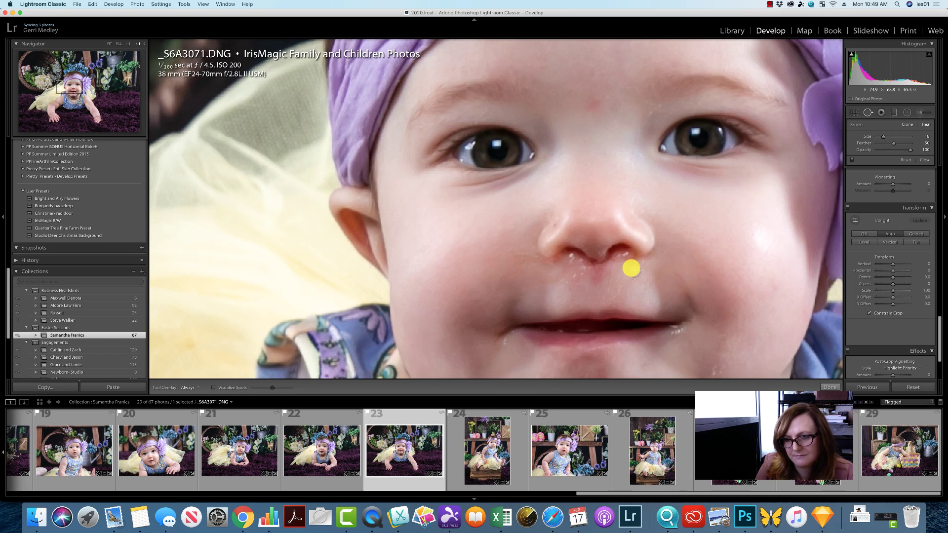
left_click(625, 259)
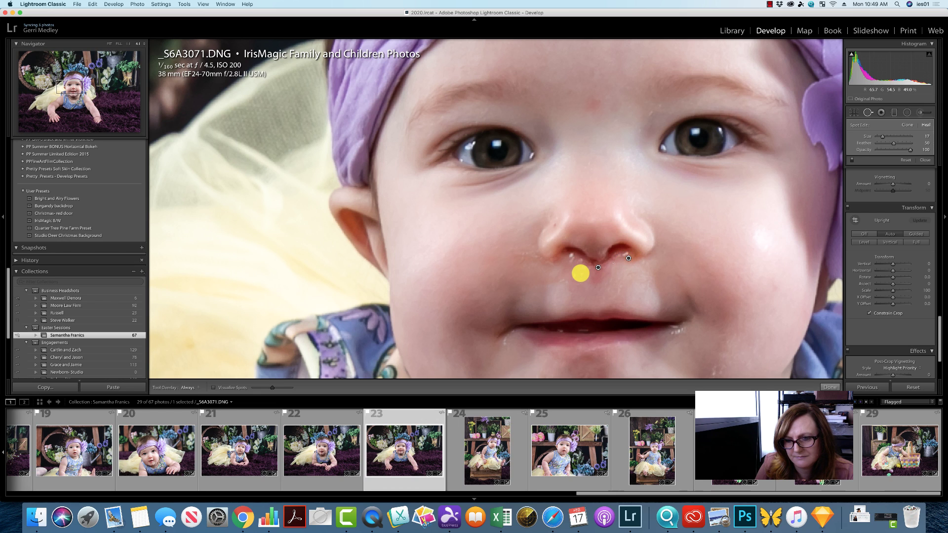
mouse_move(566, 280)
left_mouse_down()
mouse_move(597, 269)
mouse_move(592, 278)
left_mouse_up()
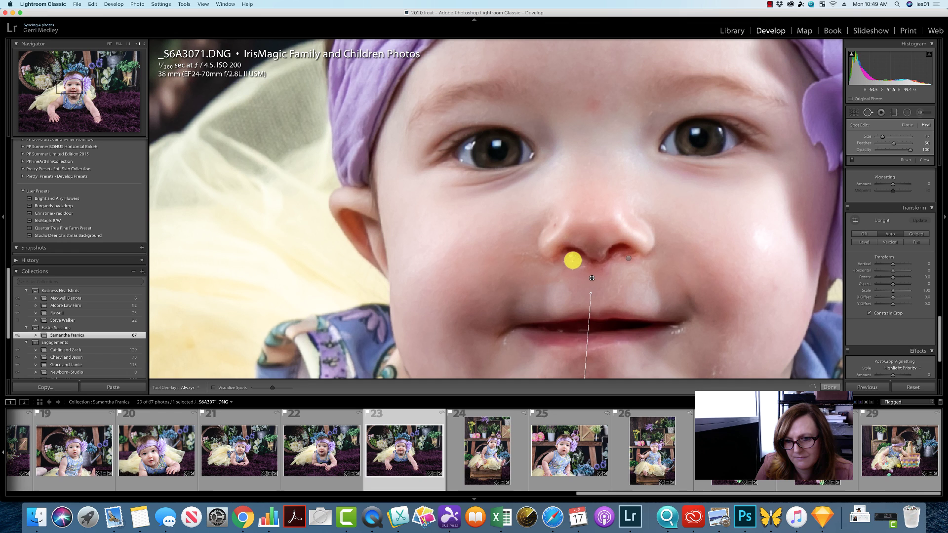
left_click(573, 261)
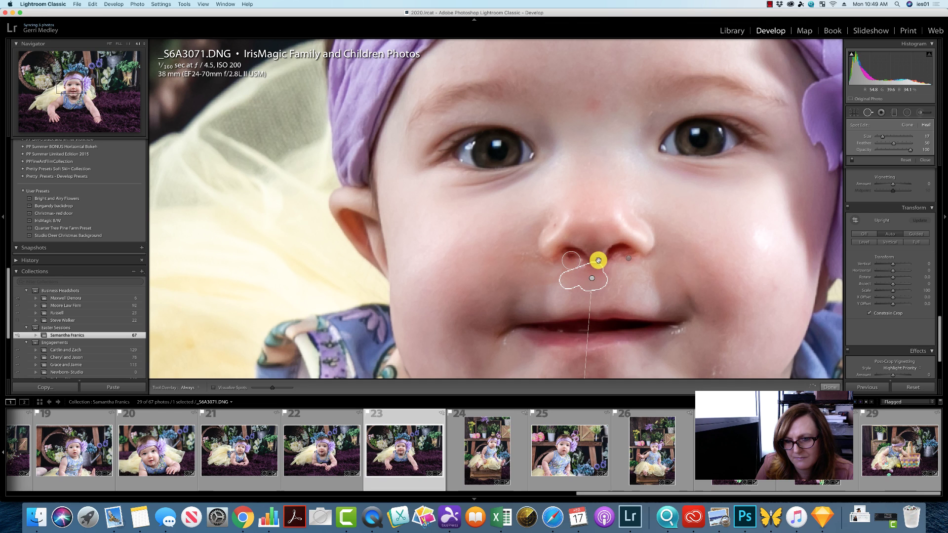
left_click(596, 252)
left_click_drag(606, 273, 610, 275)
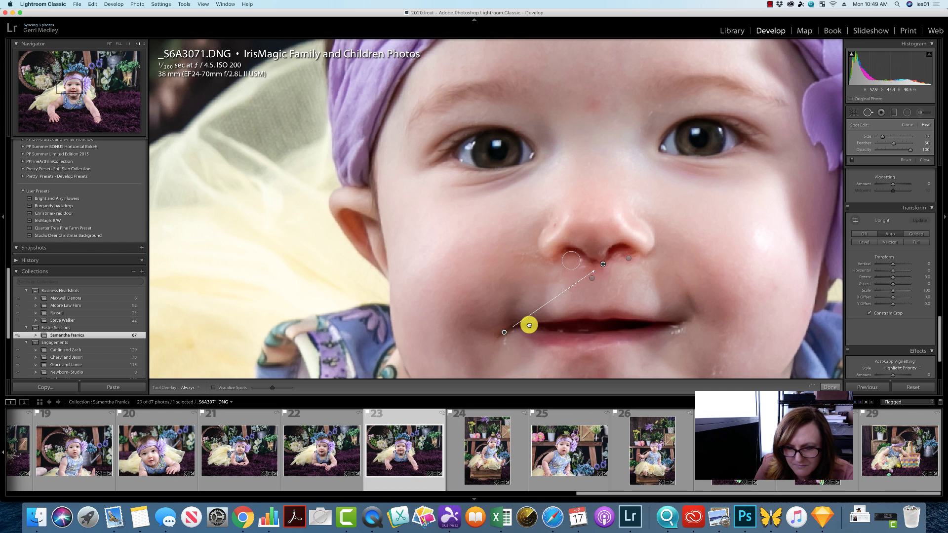
key("super+z")
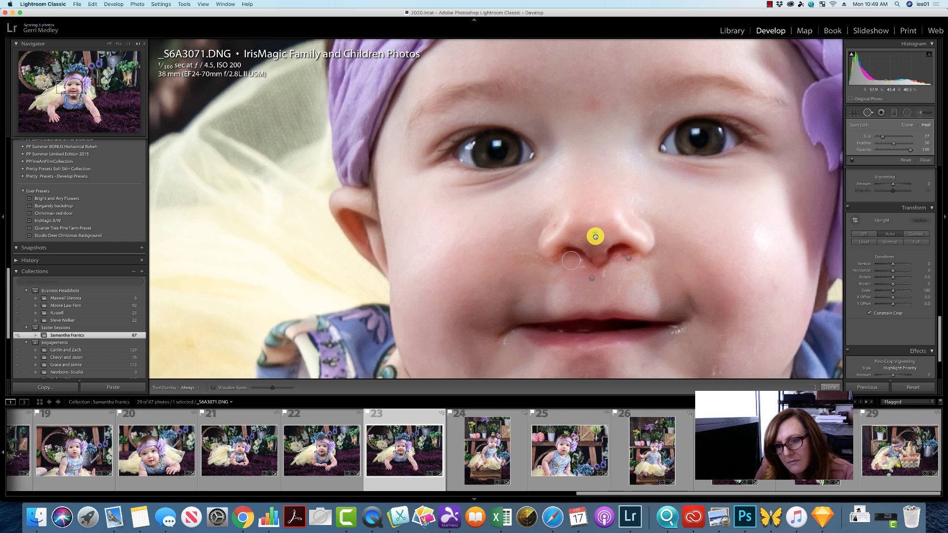
mouse_move(596, 237)
left_mouse_down()
mouse_move(620, 262)
mouse_move(602, 280)
left_mouse_up()
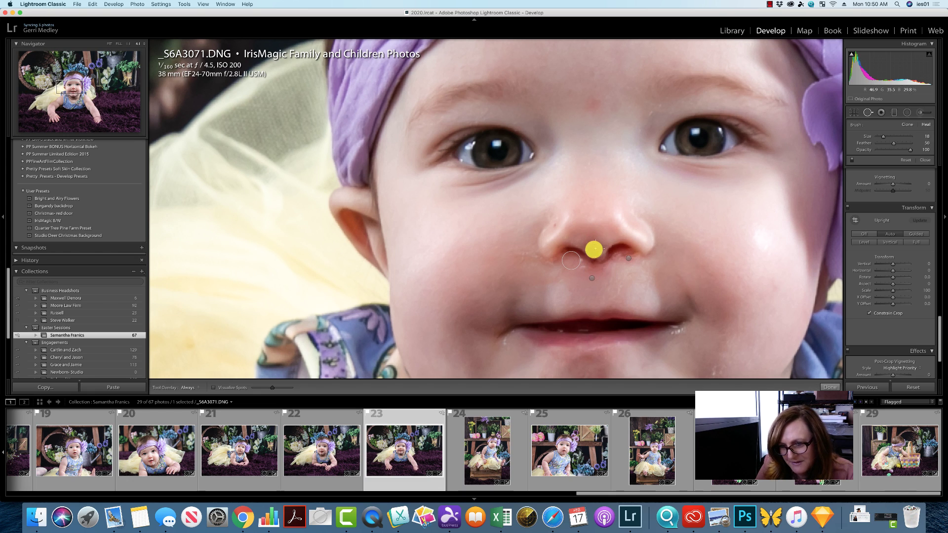
Heal the wet spots between the nostrils (source on the nose), on the lower cheek, beside the nose and at the corner of the mouth.
left_click(599, 261)
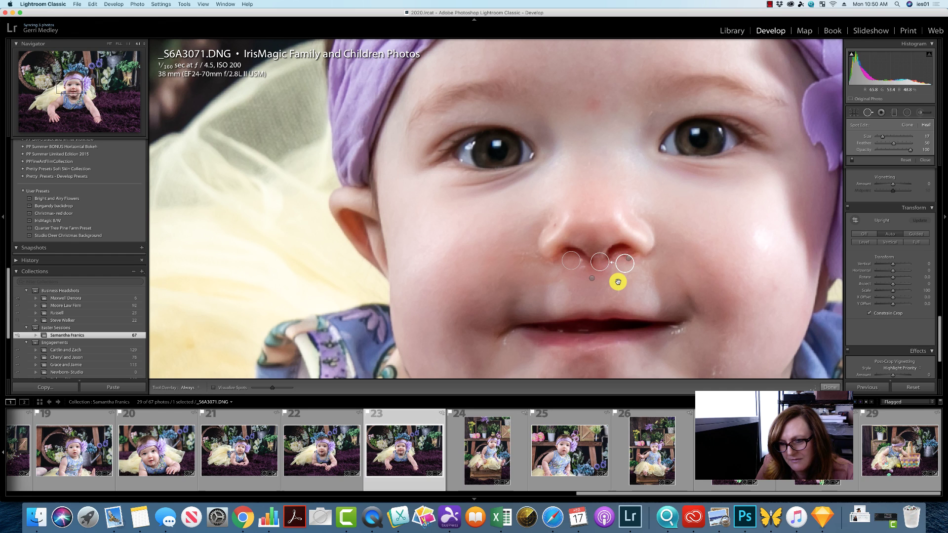
left_click(600, 243)
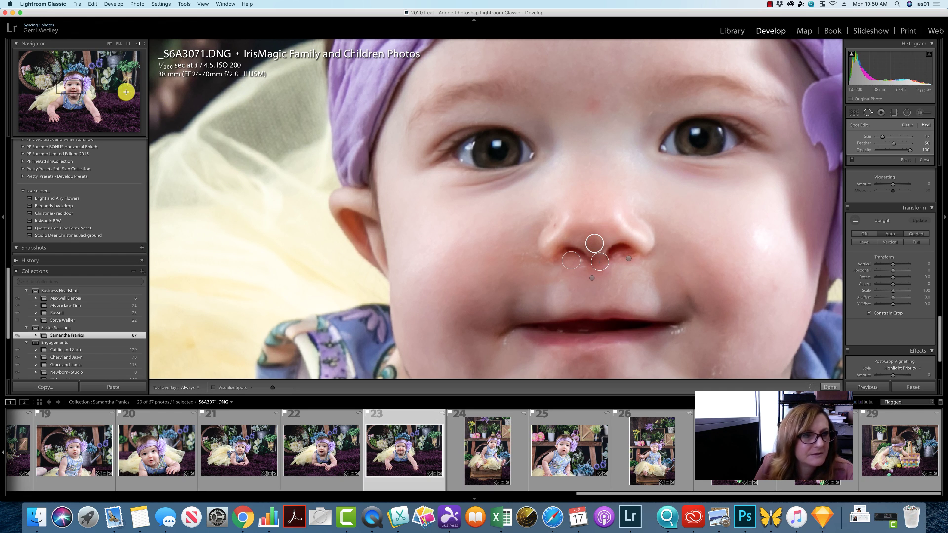
left_click(76, 88)
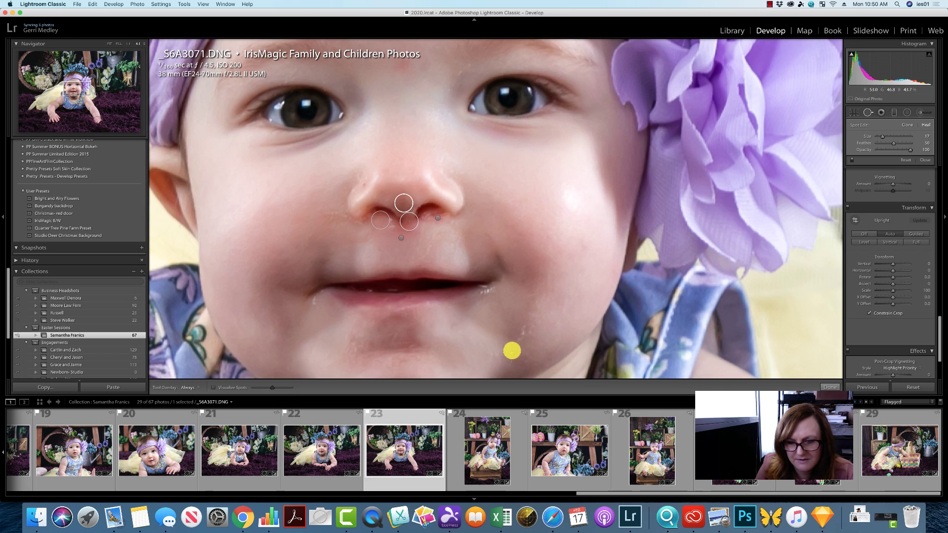
left_click(525, 328)
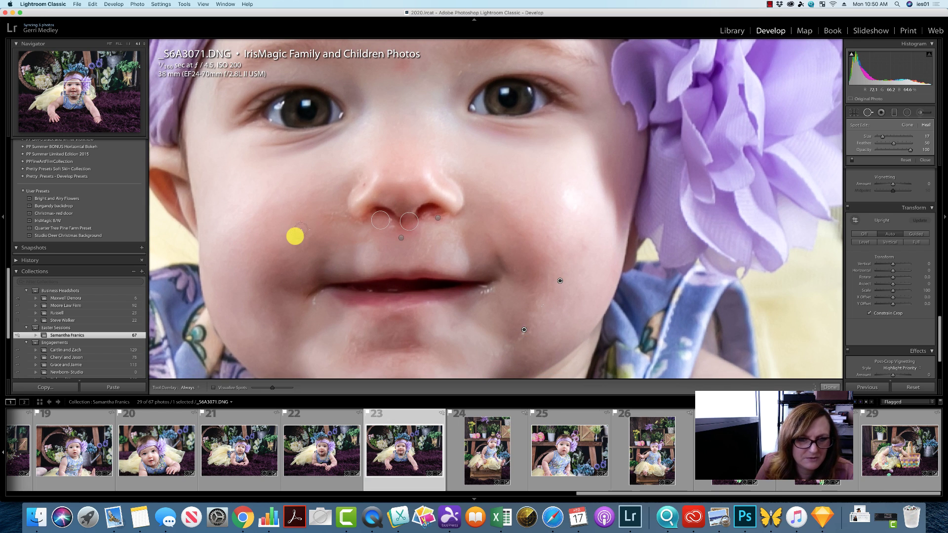
left_click(311, 302)
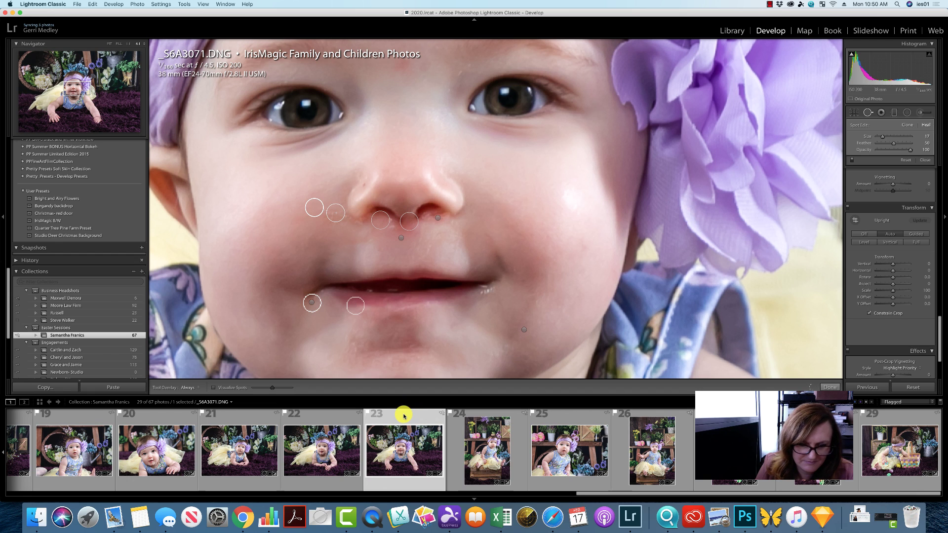
Open _S6A3068.DNG and heal the wet spots below and beside the nostril, sourcing the painted heal from the cheek.
left_click(302, 447)
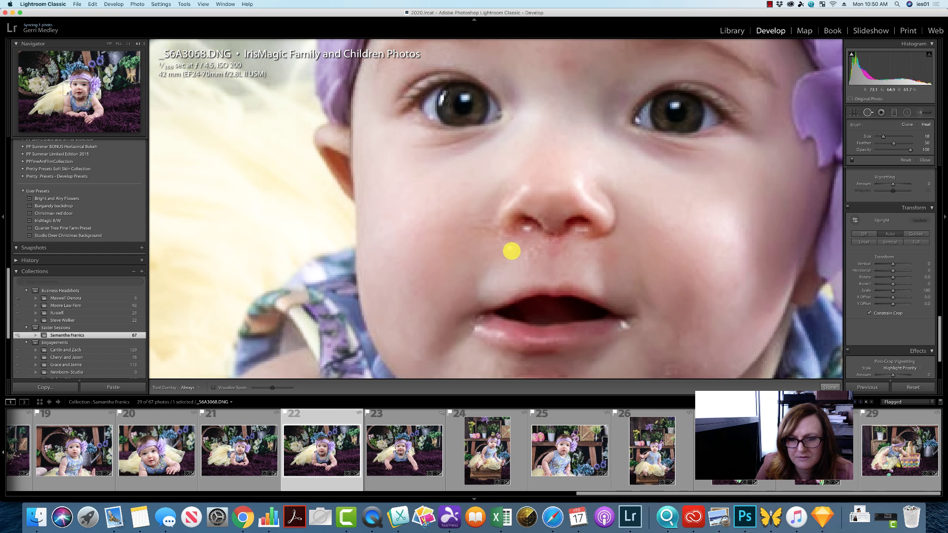
left_click_drag(554, 250, 582, 251)
left_click(531, 254)
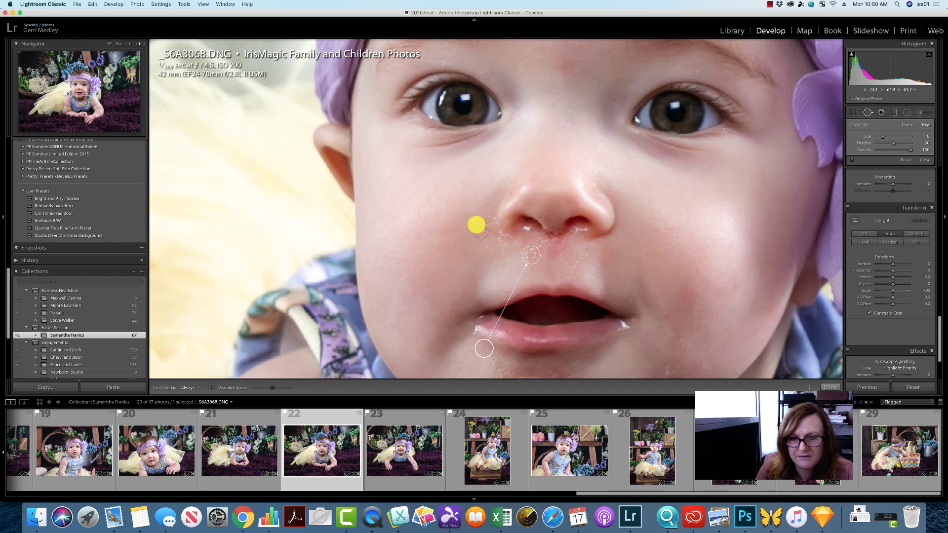
mouse_move(476, 224)
left_mouse_down()
mouse_move(535, 247)
mouse_move(496, 254)
left_mouse_up()
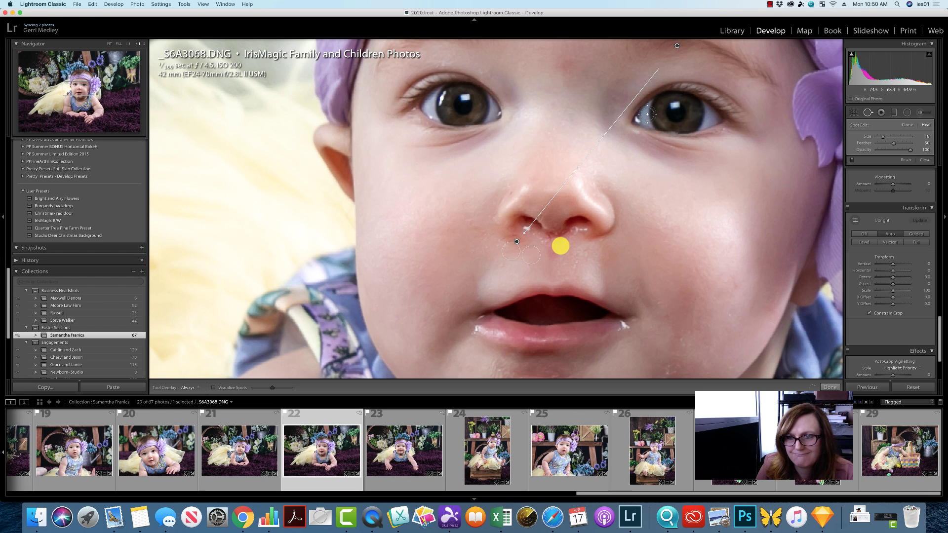
left_click(570, 148)
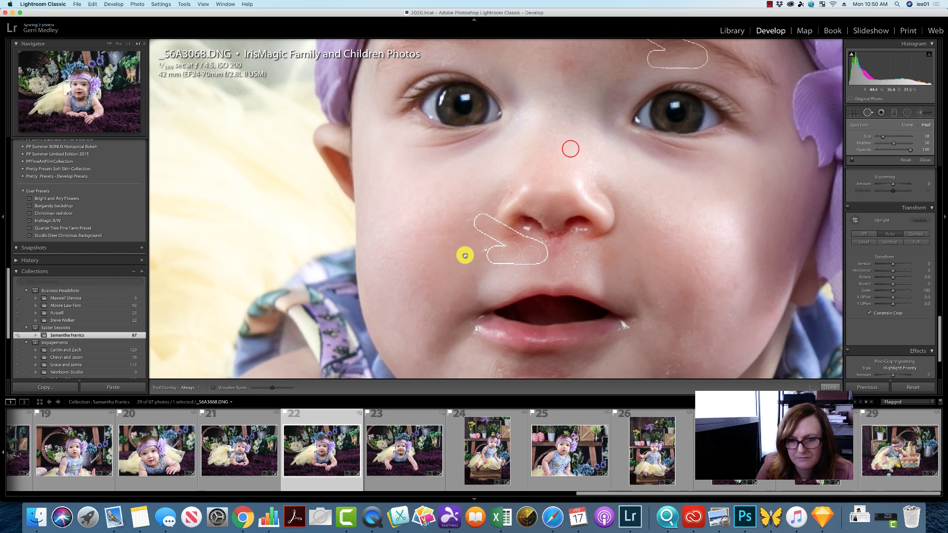
key("slash")
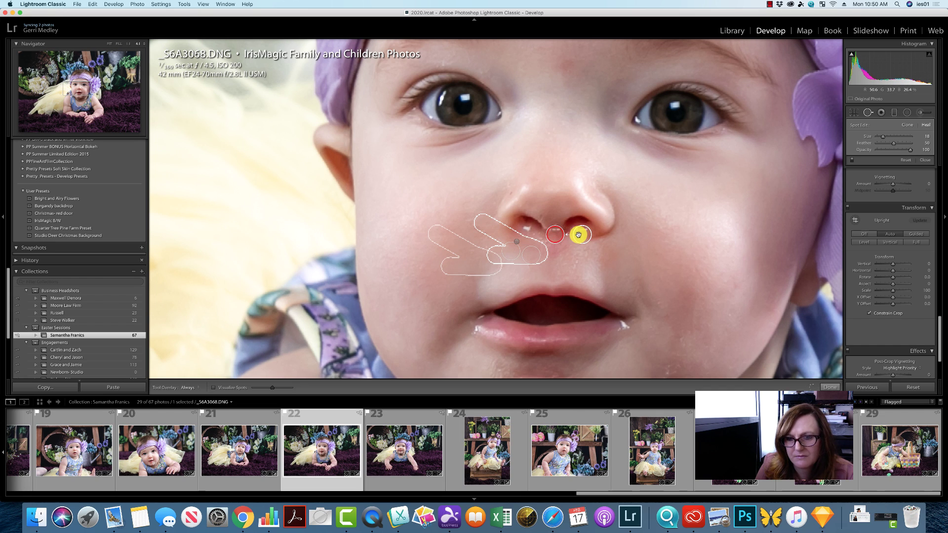
Heal the wet spots between the nostrils and under each nostril, moving the heal sources onto clean skin around the nose.
left_click(578, 235)
left_click_drag(553, 221, 555, 235)
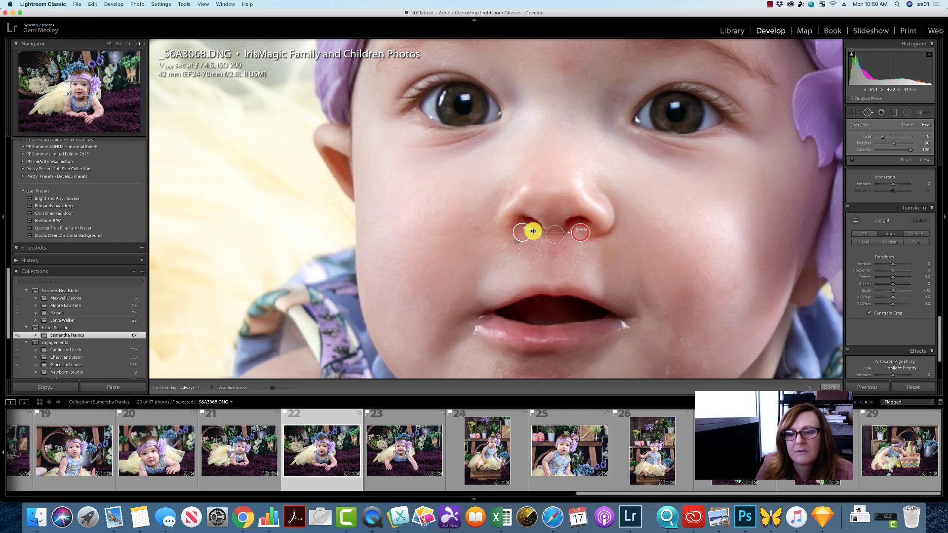
left_click(529, 230)
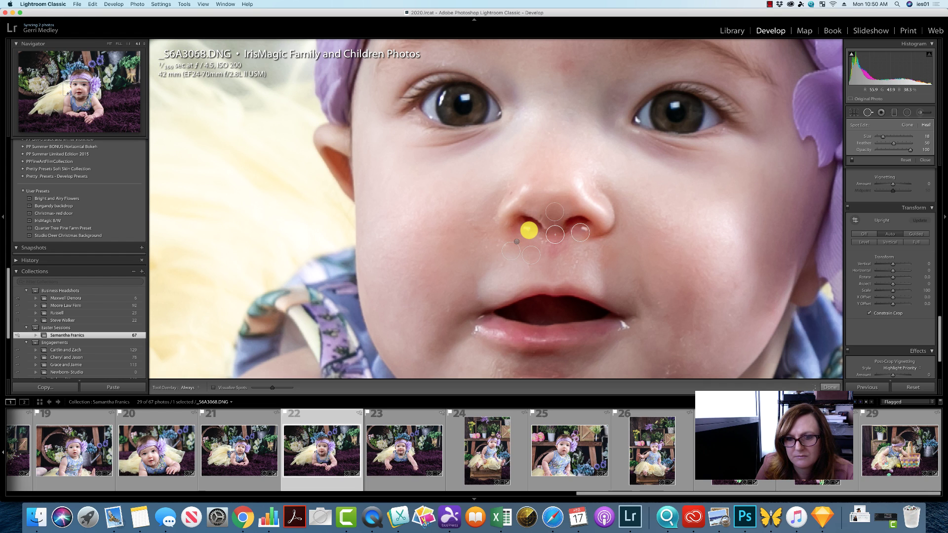
left_click(524, 230)
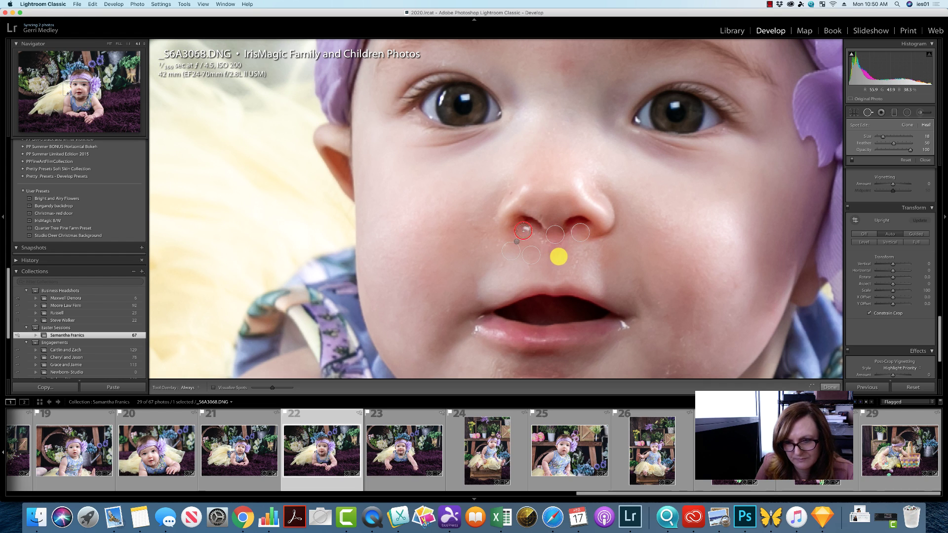
left_click_drag(559, 256, 557, 243)
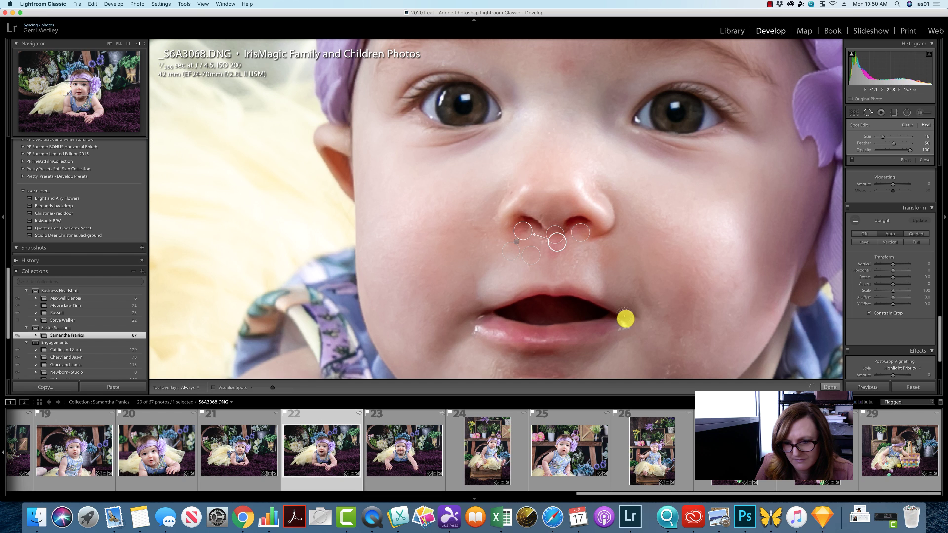
Heal the wet marks on the lower cheek and at both corners of the mouth.
left_click(89, 94)
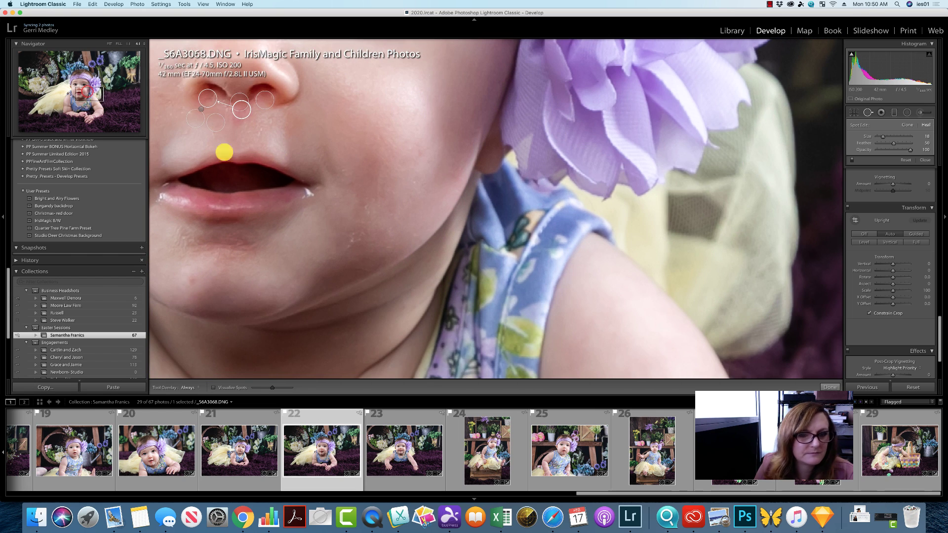
left_click(346, 245)
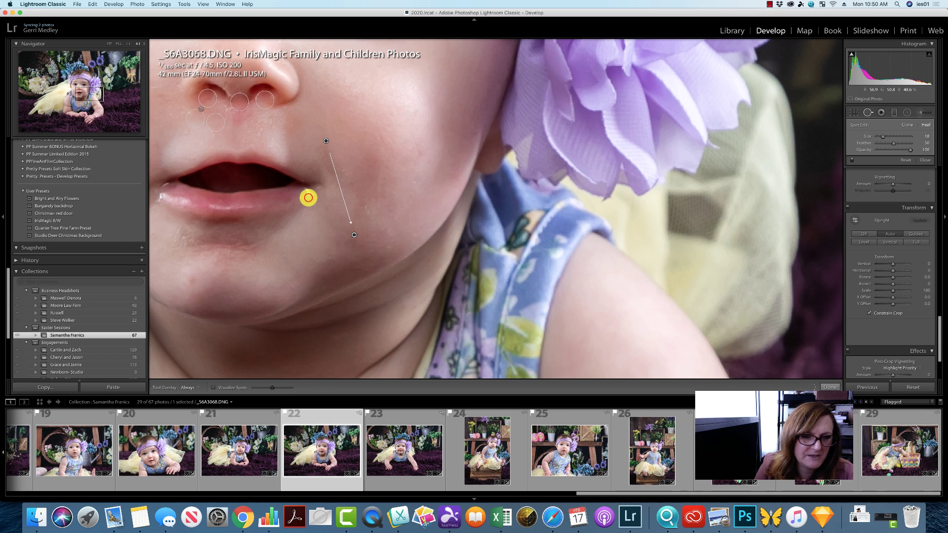
left_click(308, 197)
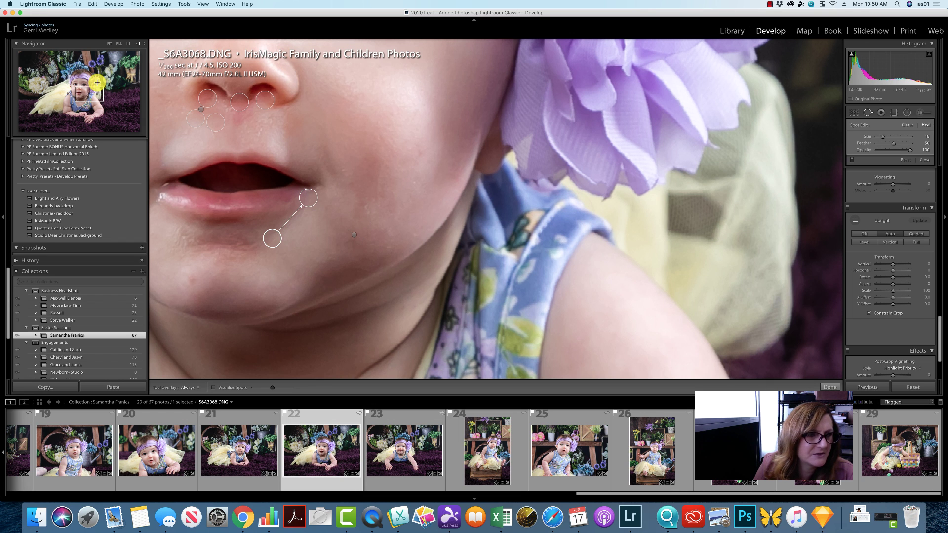
mouse_move(97, 82)
left_mouse_down()
mouse_move(96, 70)
mouse_move(93, 87)
left_mouse_up()
left_click(290, 138)
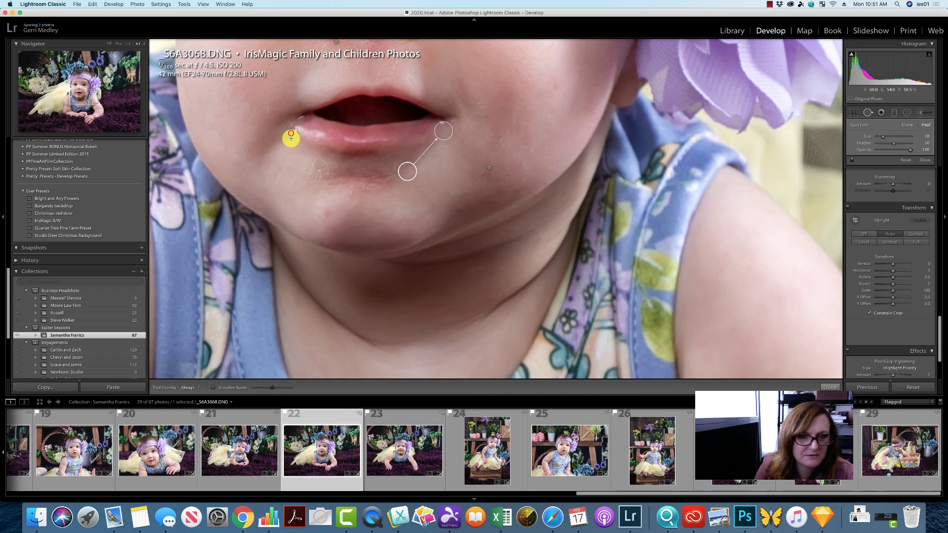
Open _S6A3065.DNG and heal the wet spot at the nostril, moving its source onto the cheek beside the nose.
key("Right")
key("Right")
key("Left")
key("Left")
key("Left")
left_click(291, 139)
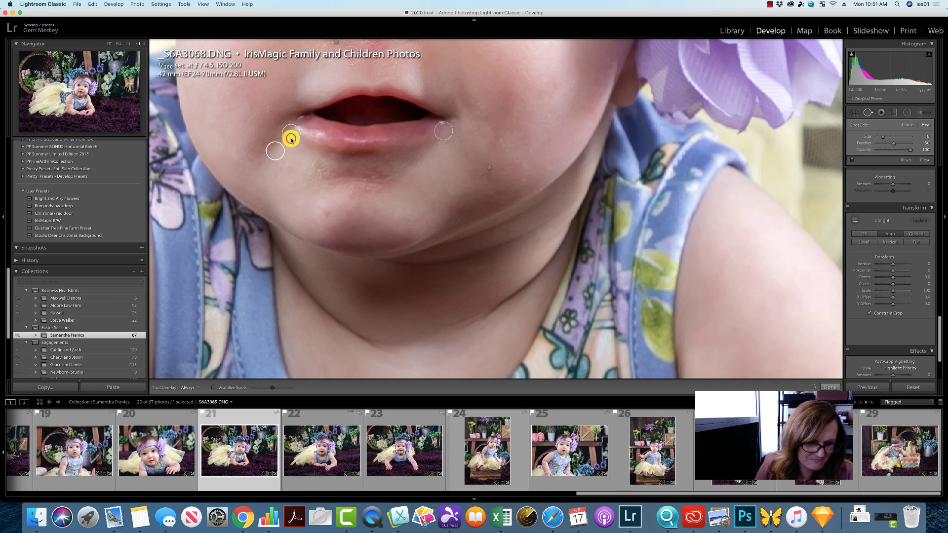
left_click(62, 84)
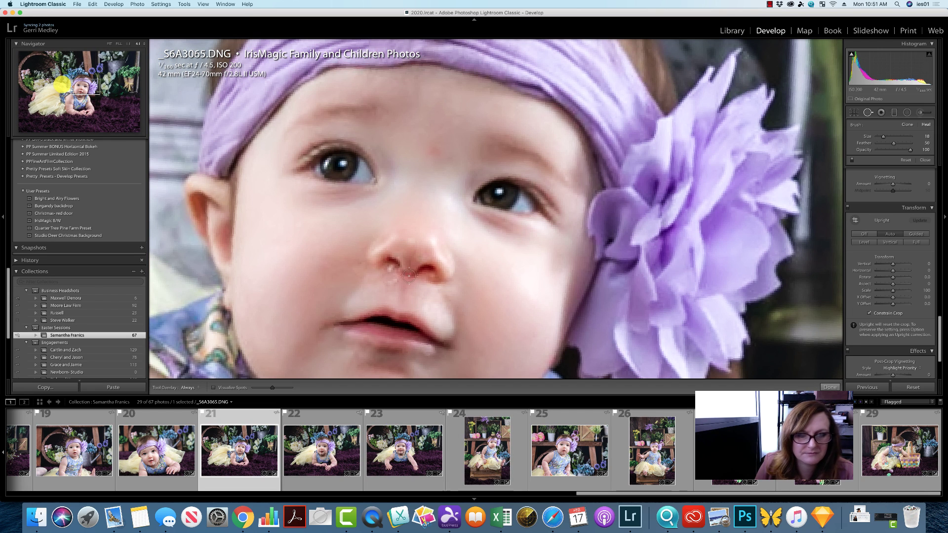
left_click(387, 271)
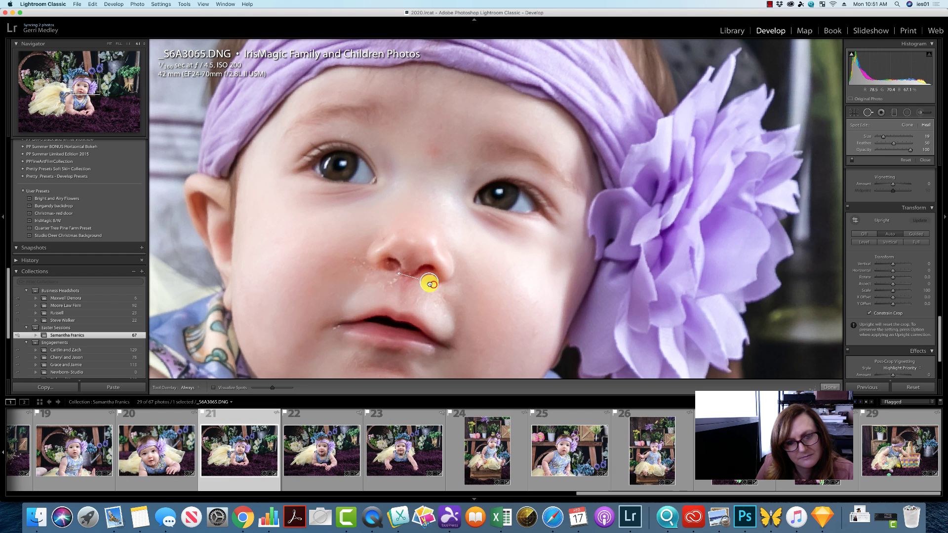
left_click_drag(429, 282, 349, 281)
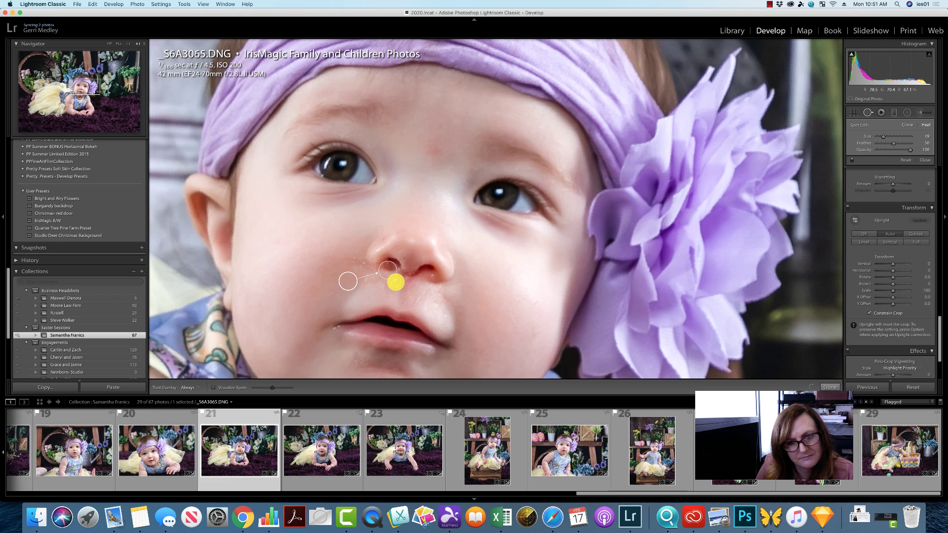
Heal the wet spots below the nostril with a cheek source, between the nostrils, and on the lower cheek.
left_click(396, 283)
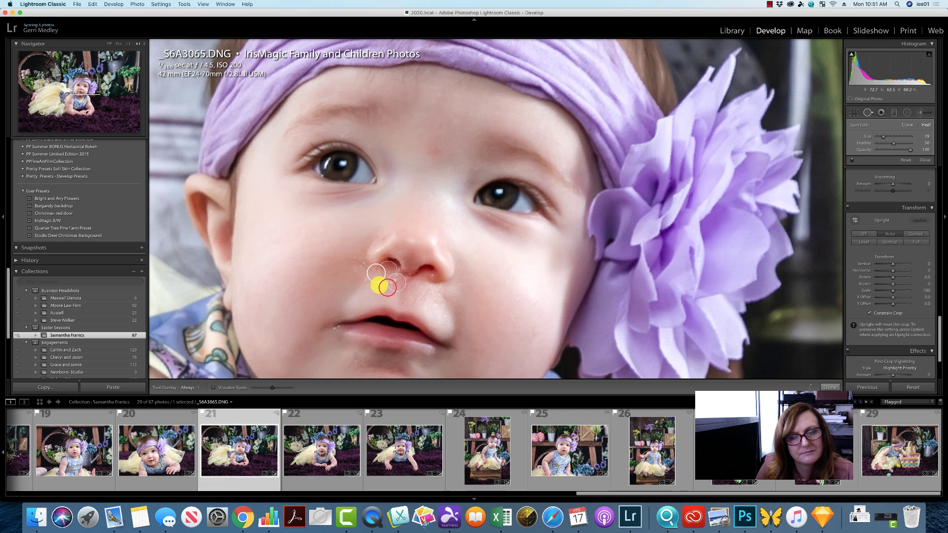
left_click_drag(369, 273, 352, 289)
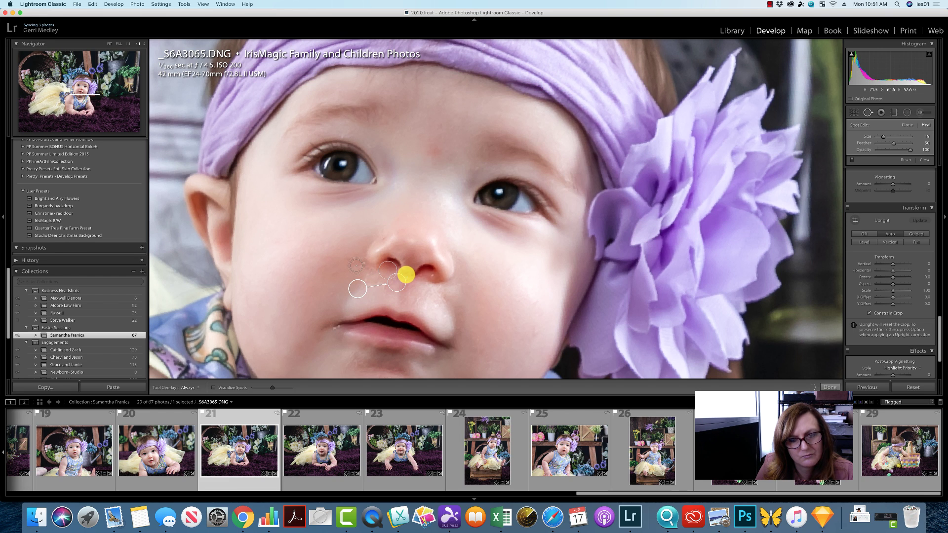
left_click(406, 272)
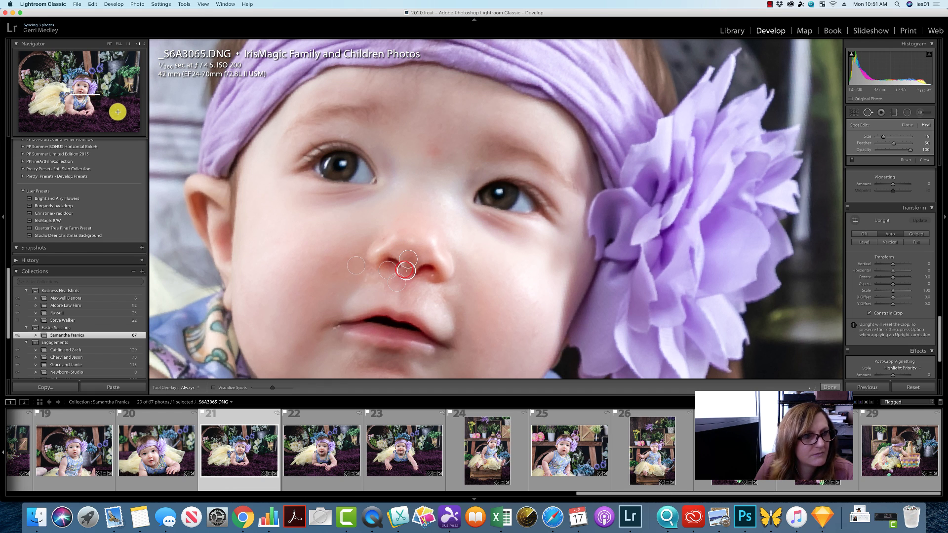
left_click(90, 93)
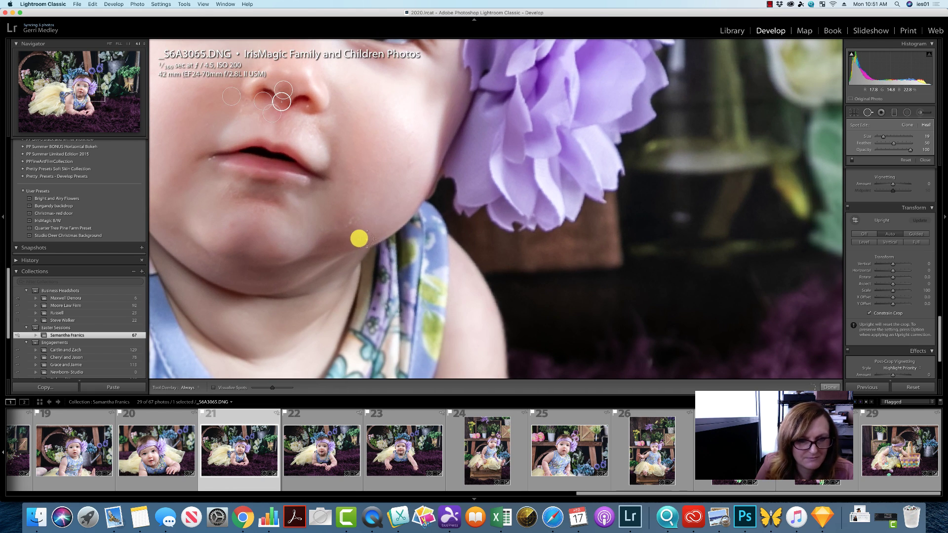
left_click_drag(348, 223, 358, 215)
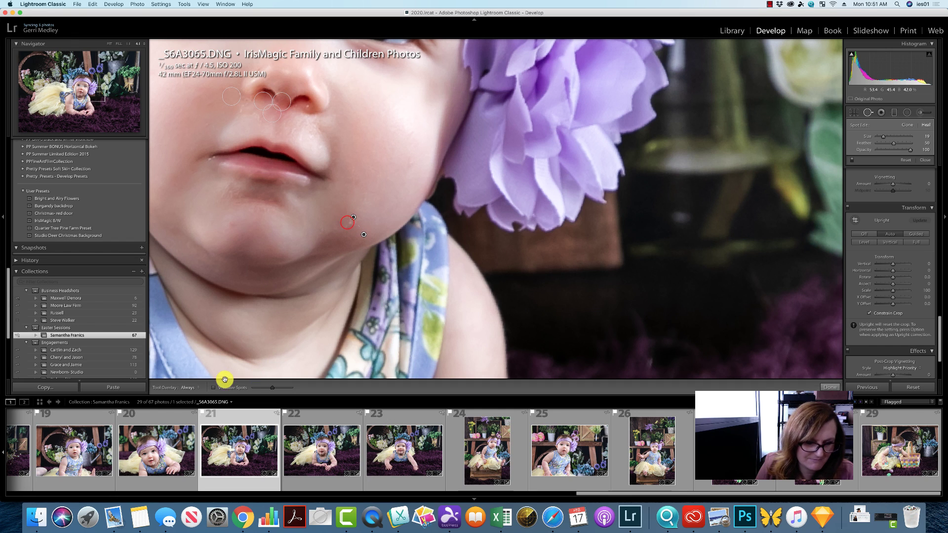
Open _S6A3061.DNG and heal the small wet spot just below the baby's nose.
left_click(164, 440)
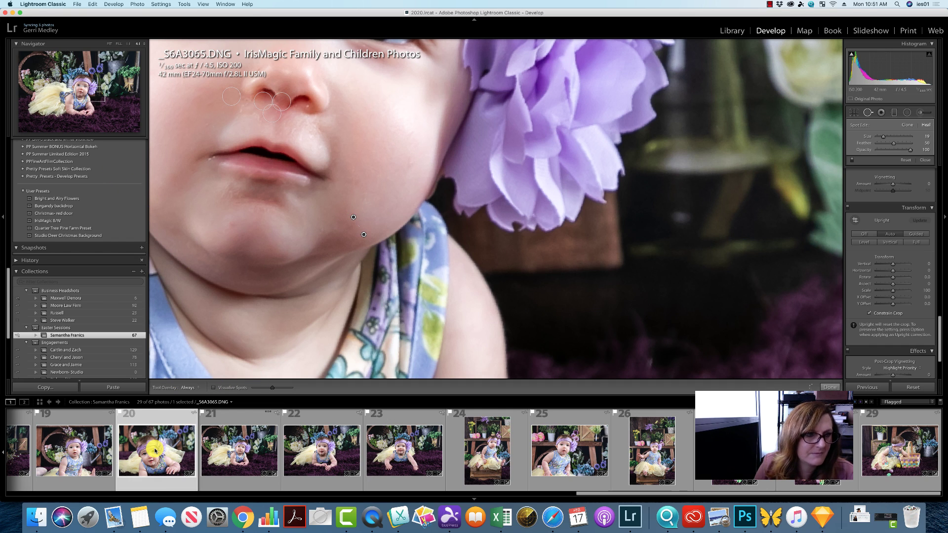
left_click(69, 100)
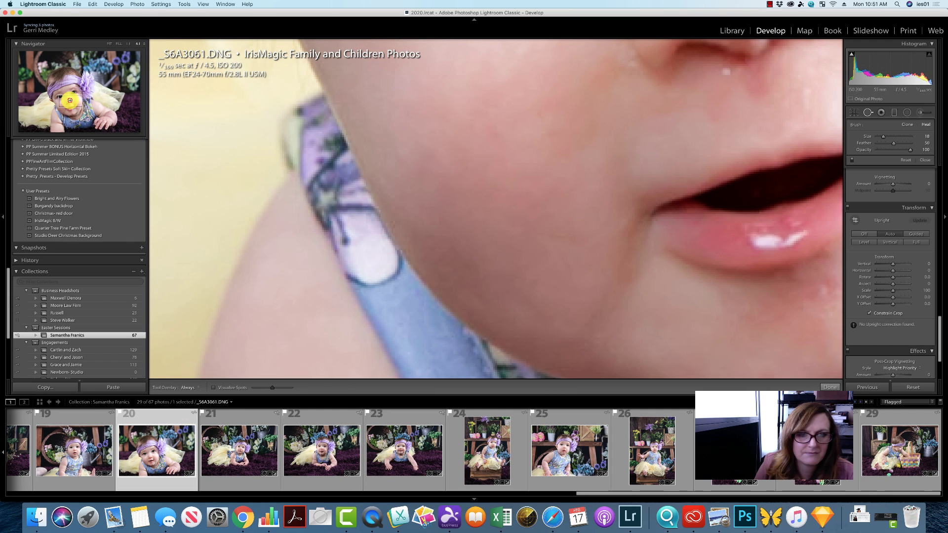
left_click_drag(71, 99, 83, 97)
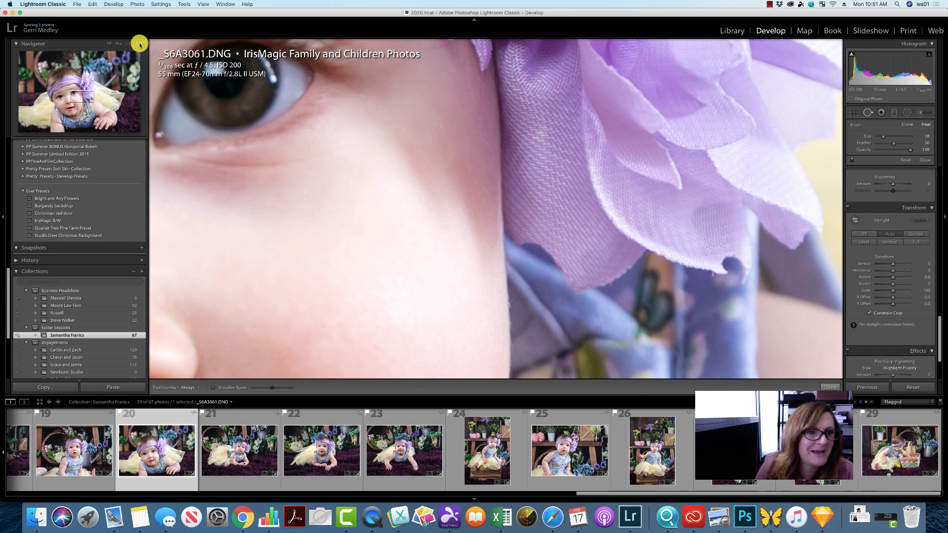
left_click(140, 45)
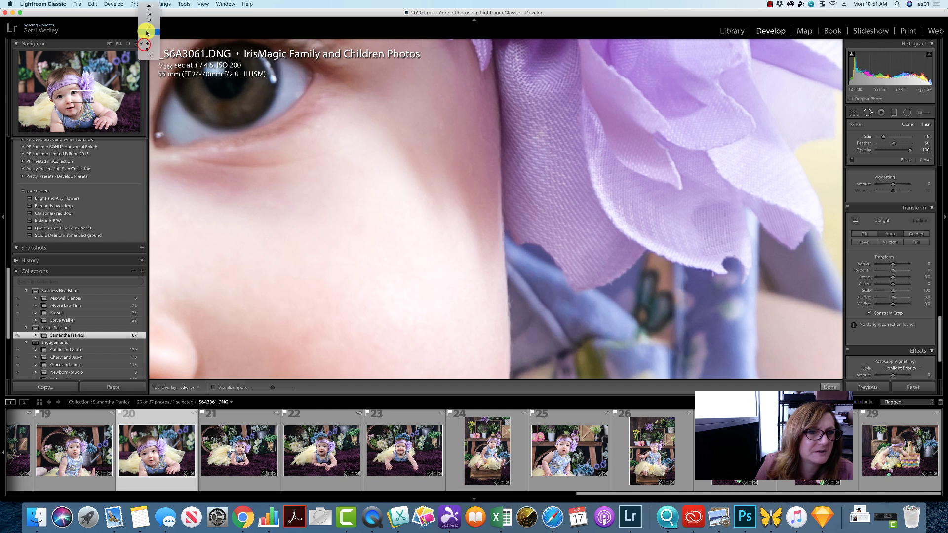
left_click(146, 31)
left_click(77, 101)
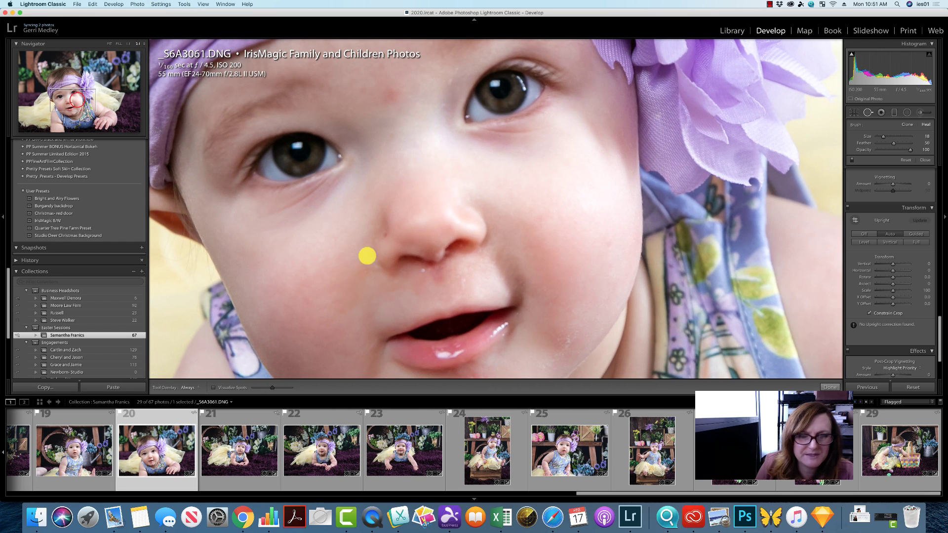
left_click(423, 270)
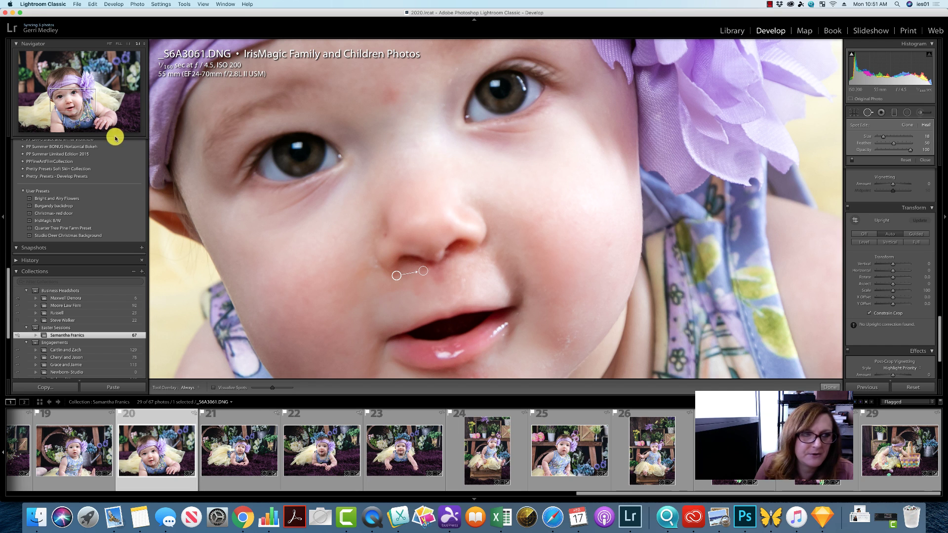
Enlarge the heal brush to size 36 and heal the marks on the lower cheek, below the lip, beside the nose and above the mouth.
left_click(79, 112)
left_click_drag(79, 112, 76, 109)
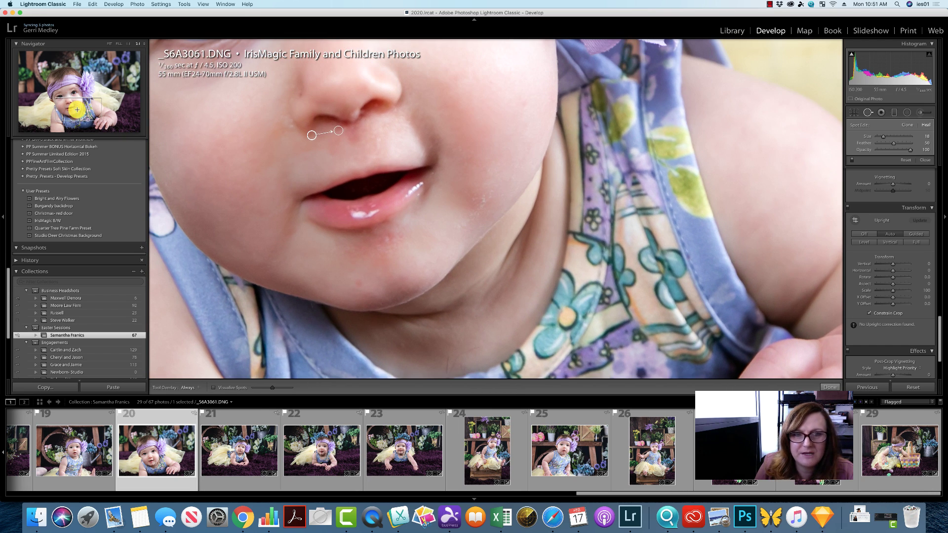
key("Delete")
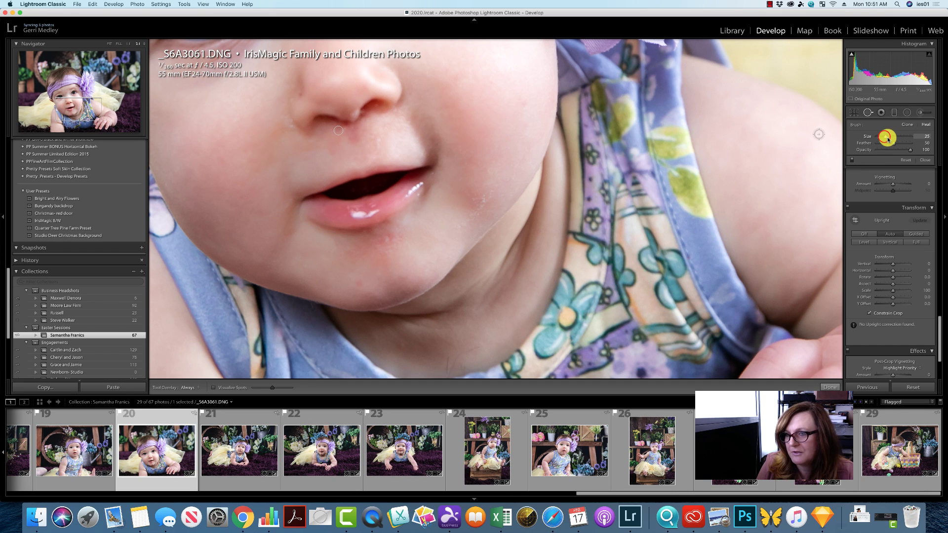
left_click_drag(466, 217, 491, 192)
left_click_drag(378, 244, 396, 241)
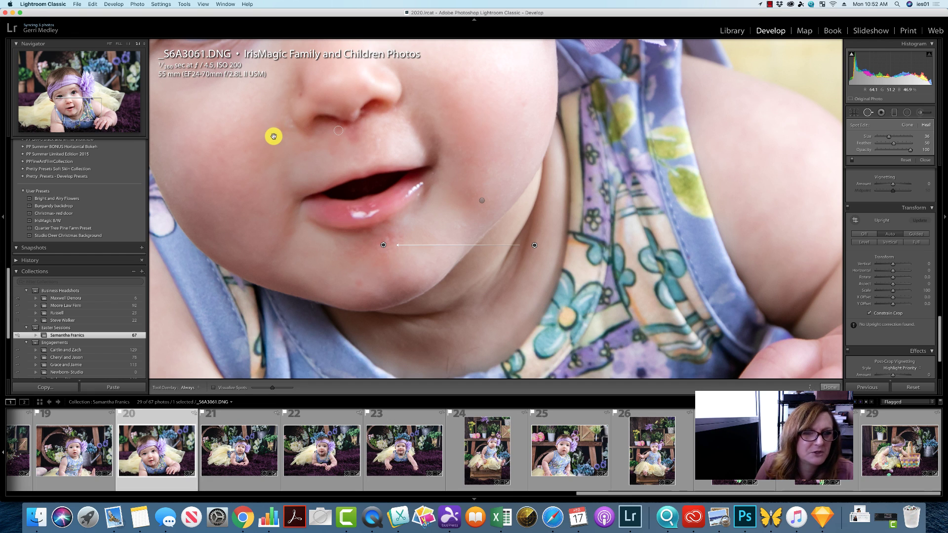
left_click_drag(281, 131, 273, 132)
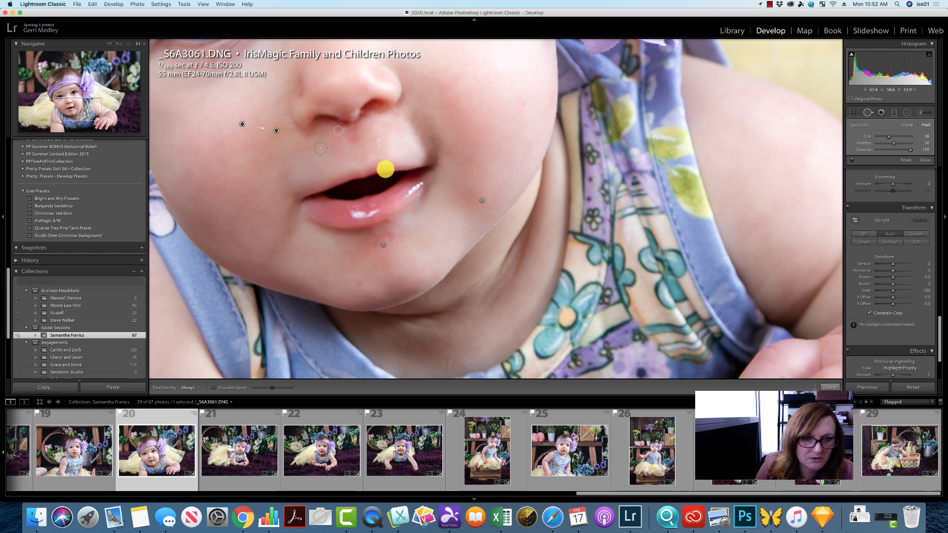
mouse_move(347, 142)
left_mouse_down()
mouse_move(363, 138)
mouse_move(356, 136)
left_mouse_up()
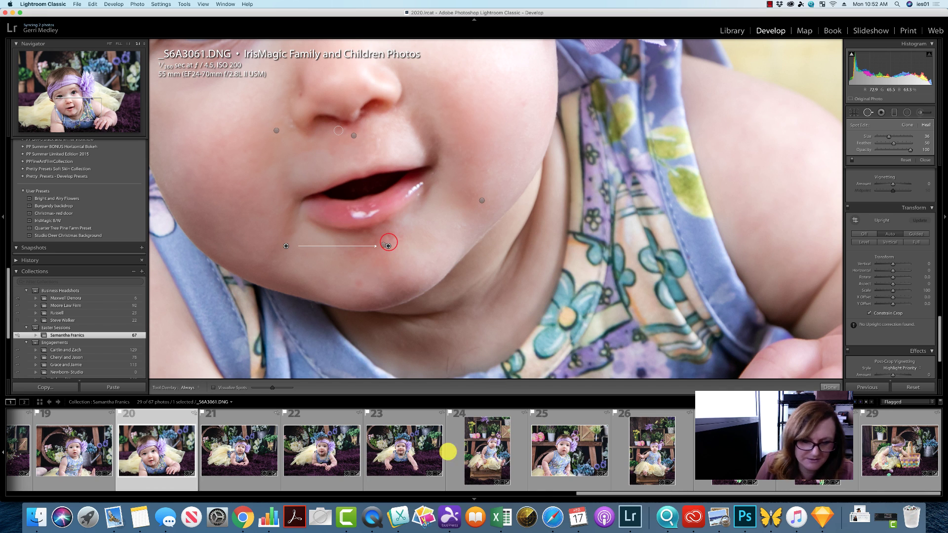
Open _S6A3057.DNG and heal the spots below the nose, on the chin and along the lower cheek, discarding the heal over the nostril.
left_click_drag(584, 499, 398, 500)
left_click(562, 457)
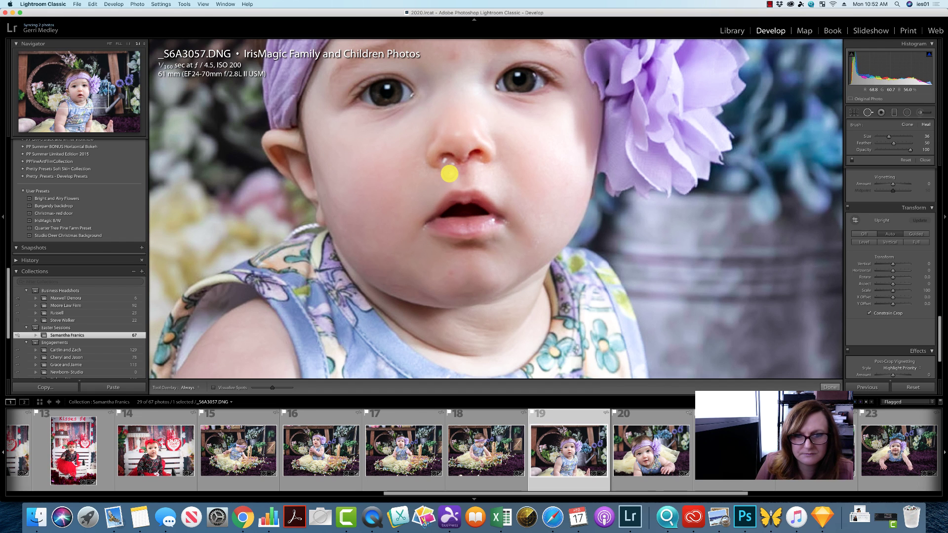
left_click(449, 175)
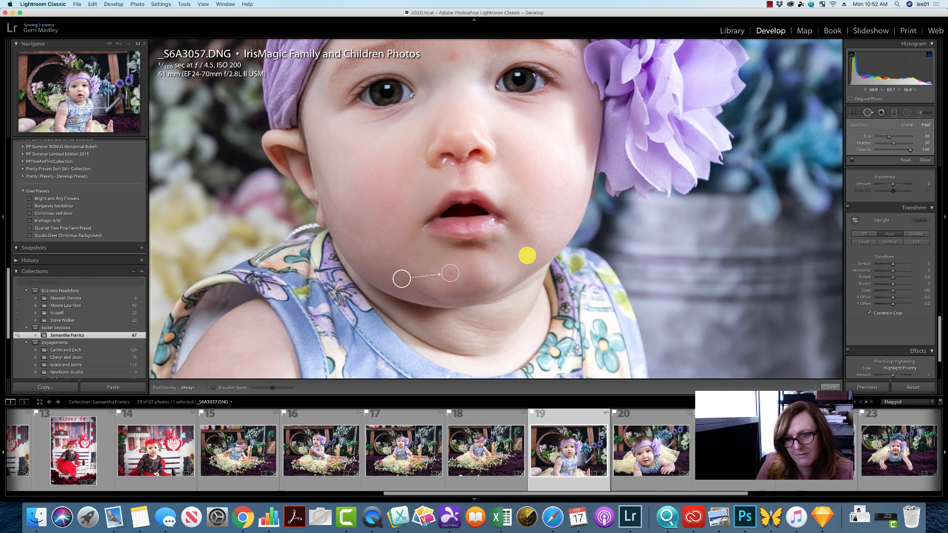
left_click_drag(527, 255, 545, 216)
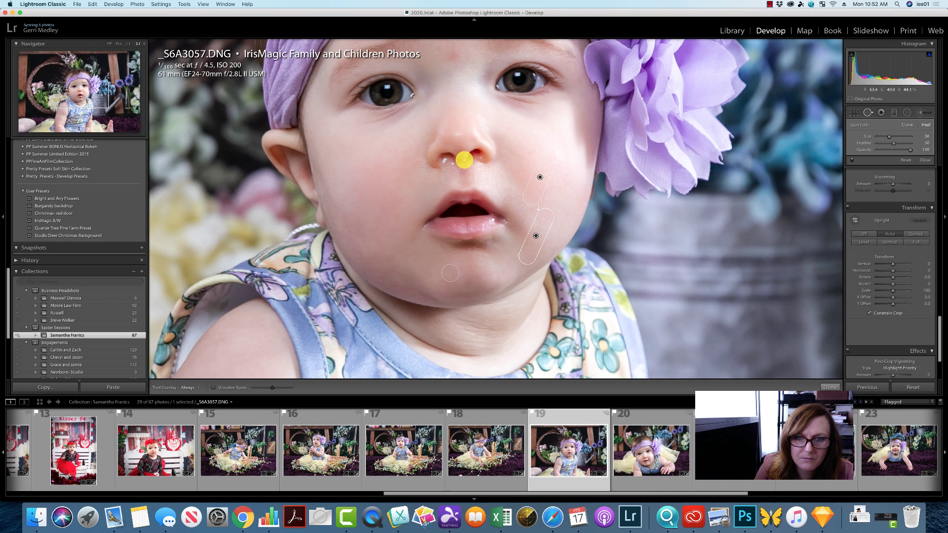
left_click_drag(445, 166, 460, 145)
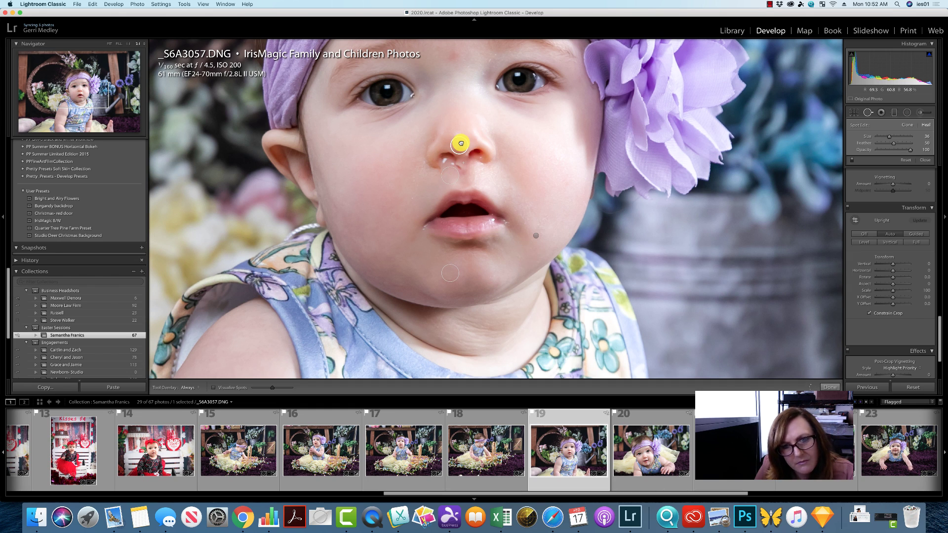
key("Delete")
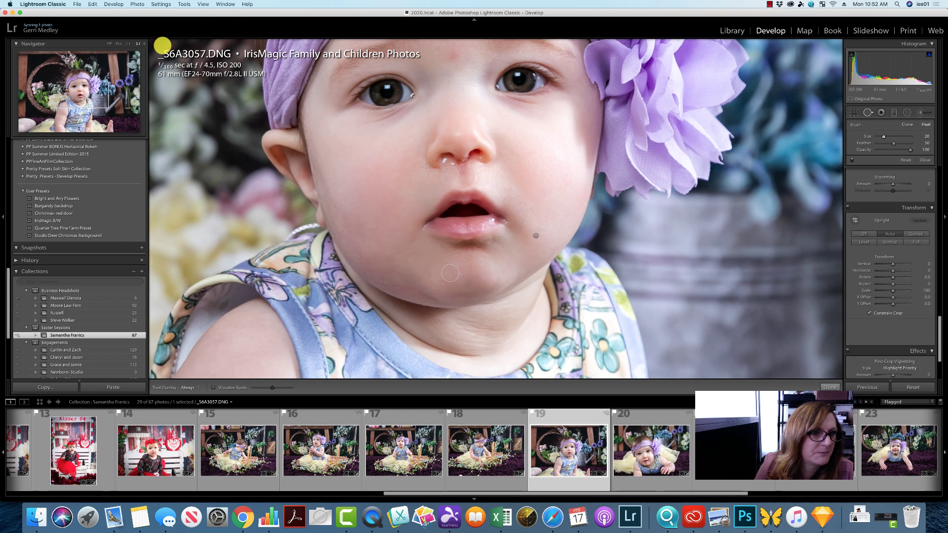
With the heal brush at size 20, heal between the nostrils, under the wet nostril with a source on nearby skin, and at the mouth corner.
left_click(143, 47)
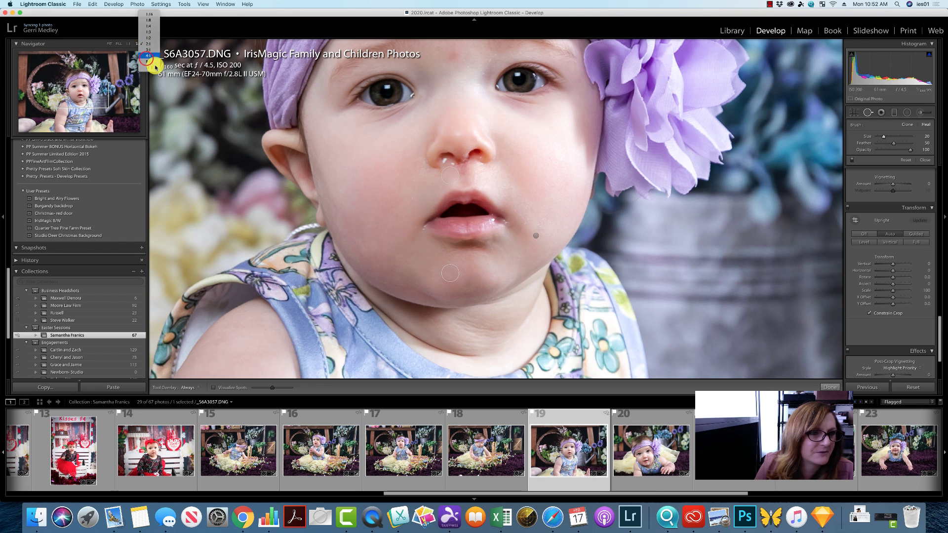
left_click(146, 59)
left_click(450, 106)
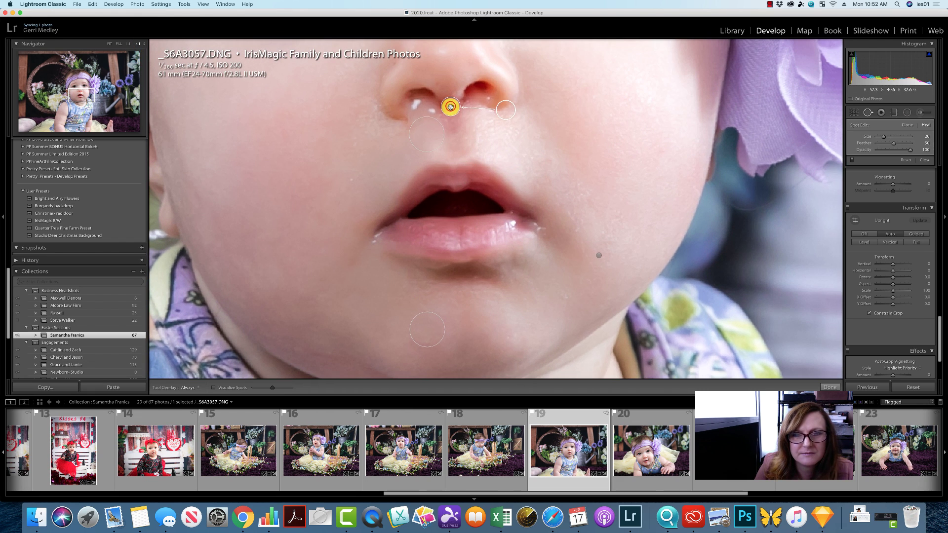
mouse_move(448, 90)
left_mouse_down()
mouse_move(408, 102)
mouse_move(432, 108)
mouse_move(415, 115)
left_mouse_up()
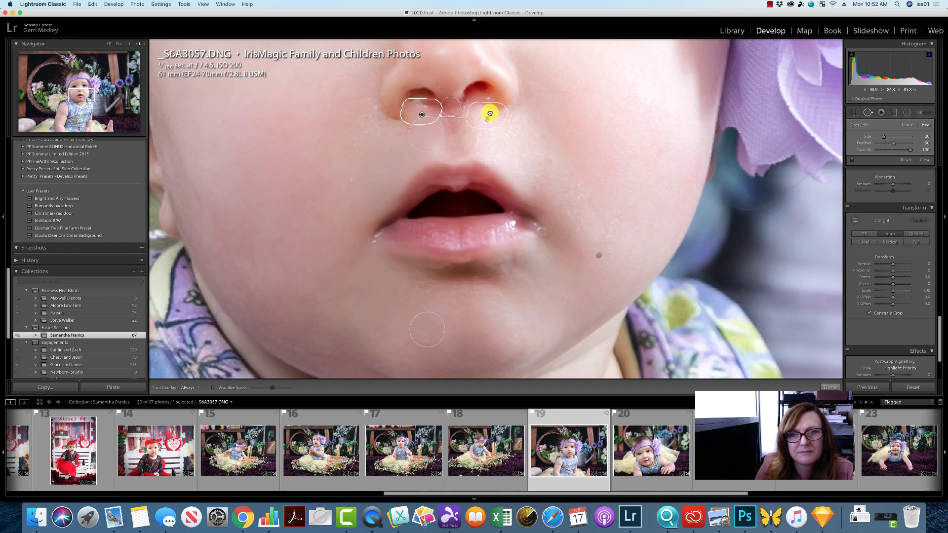
left_click_drag(414, 129, 403, 133)
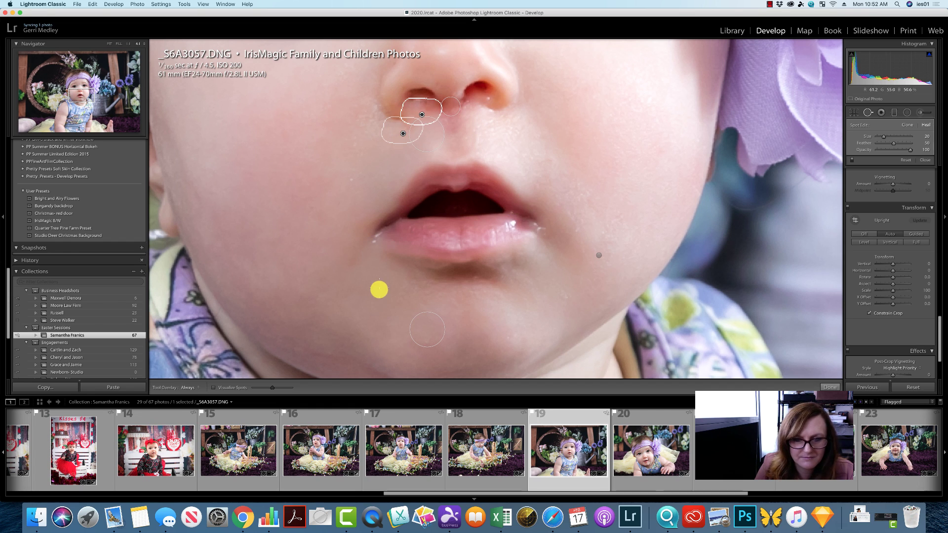
left_click(540, 231)
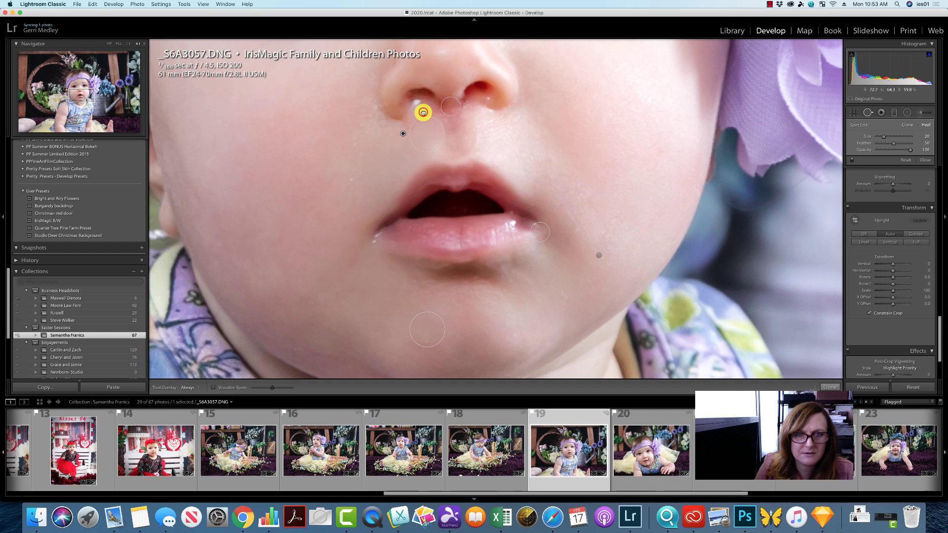
Delete the heal under the wet nostril and heal that area again using clean skin beside it.
left_click(422, 115)
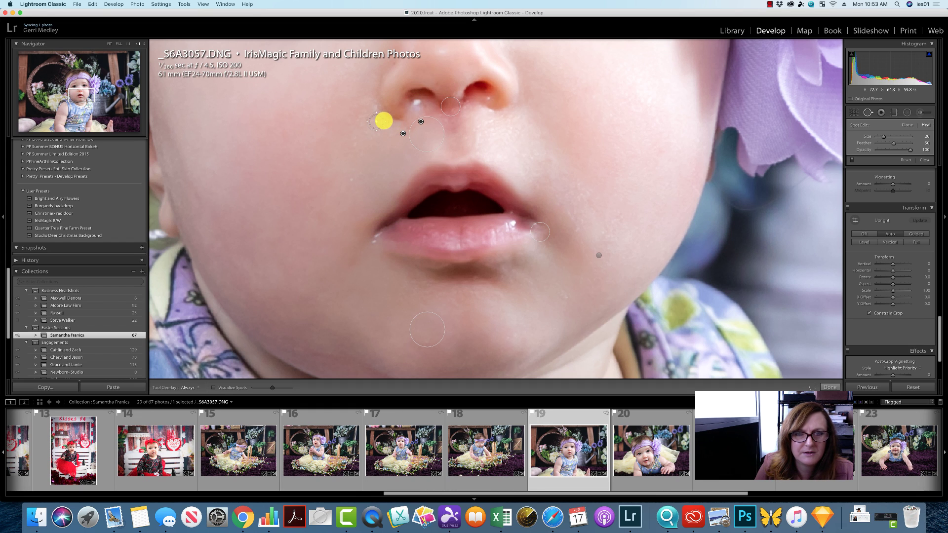
left_click(422, 114, "alt")
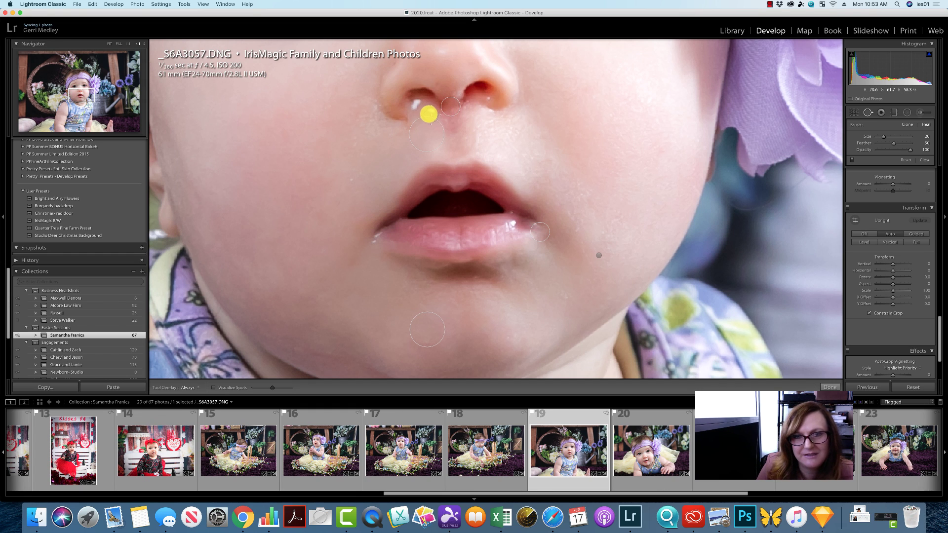
left_click_drag(406, 120, 435, 120)
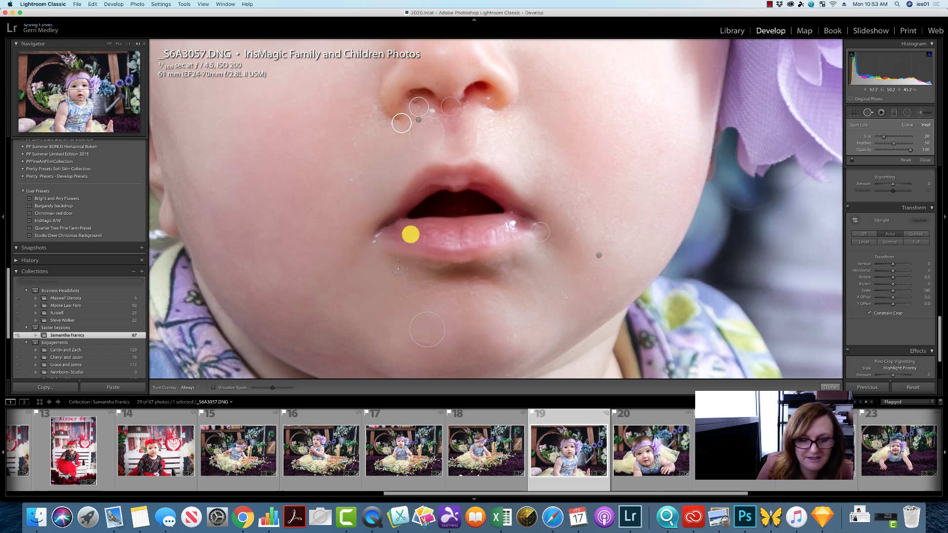
Open _S6A3053.DNG and heal both corners of the mouth at brush size 18, moving the first heal's source onto the clean cheek.
left_click(503, 437)
left_click(401, 451)
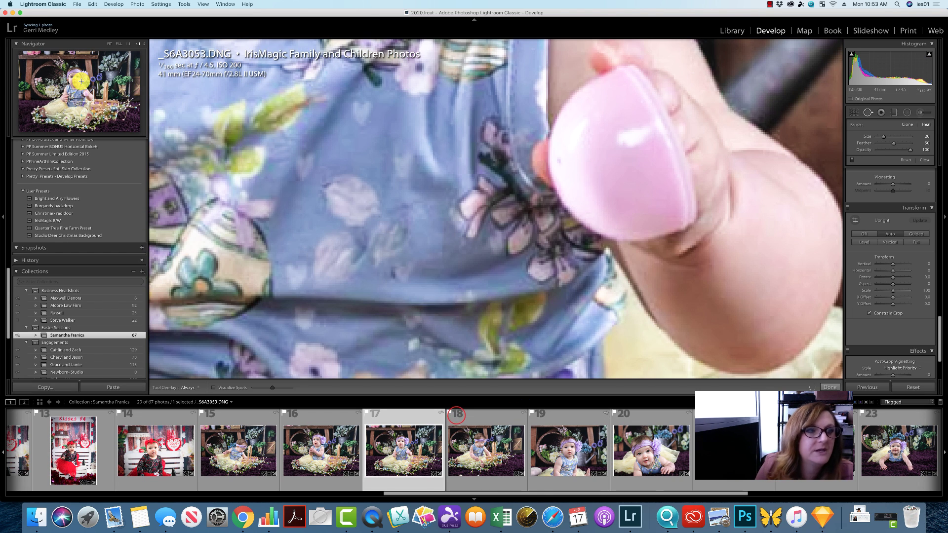
left_click(73, 88)
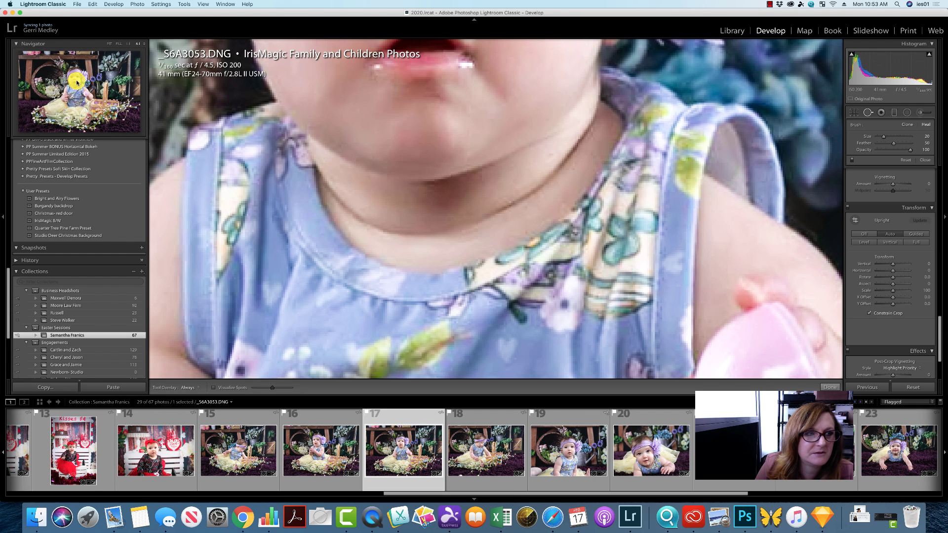
left_click(77, 77)
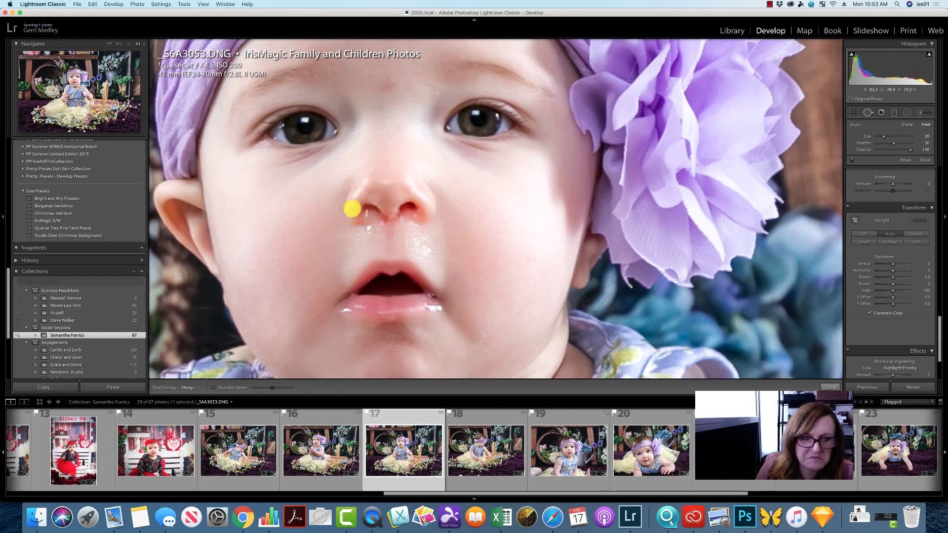
left_click(341, 315)
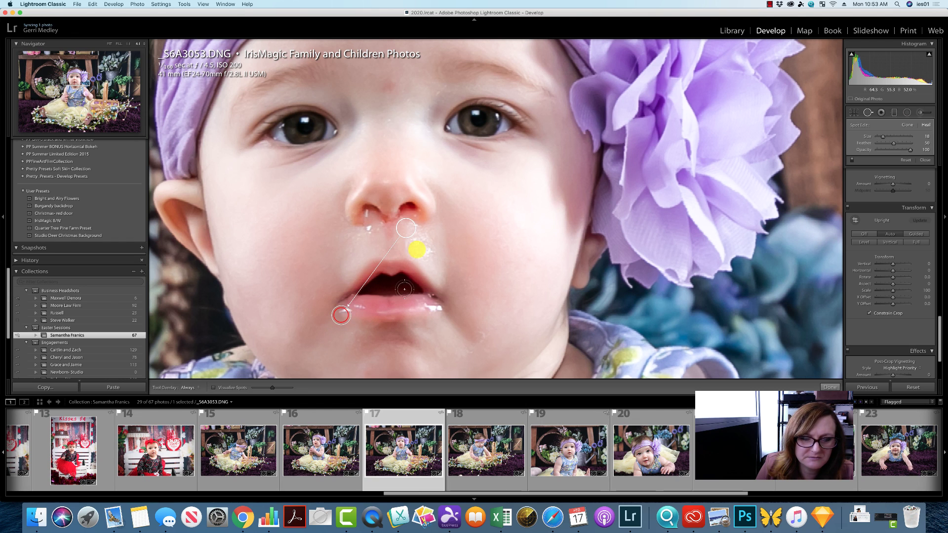
left_click_drag(403, 232, 328, 297)
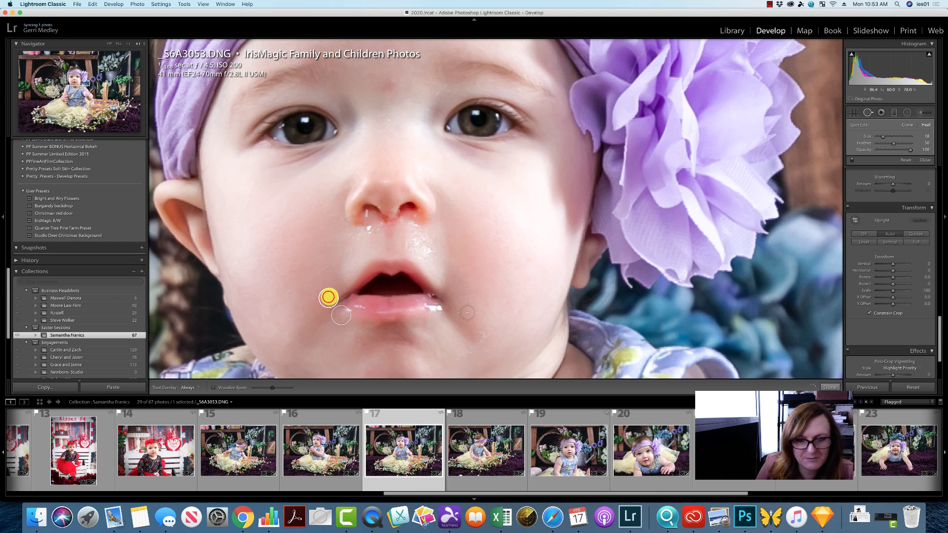
left_click(434, 308)
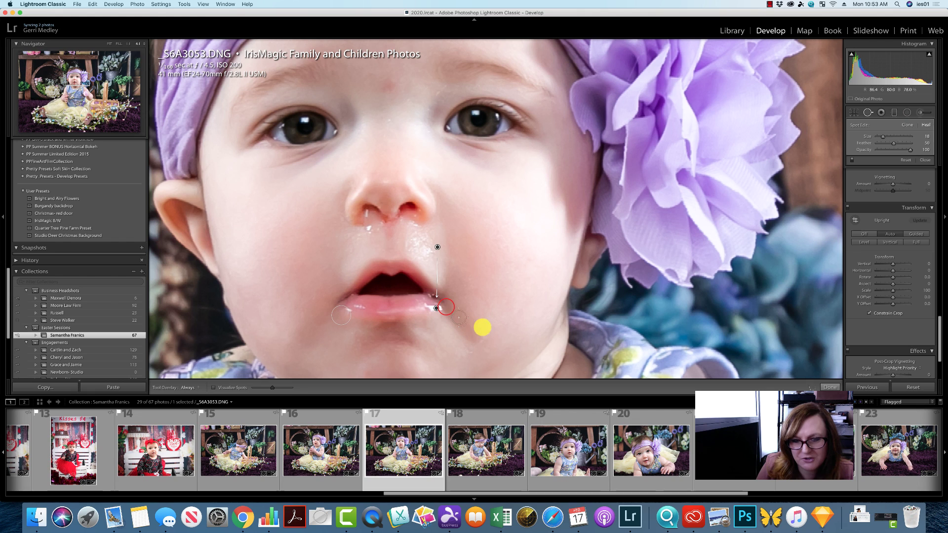
Heal the mark on the lower cheek, the wet skin between nose and upper lip, and the wet spots under both nostrils.
left_click(477, 341)
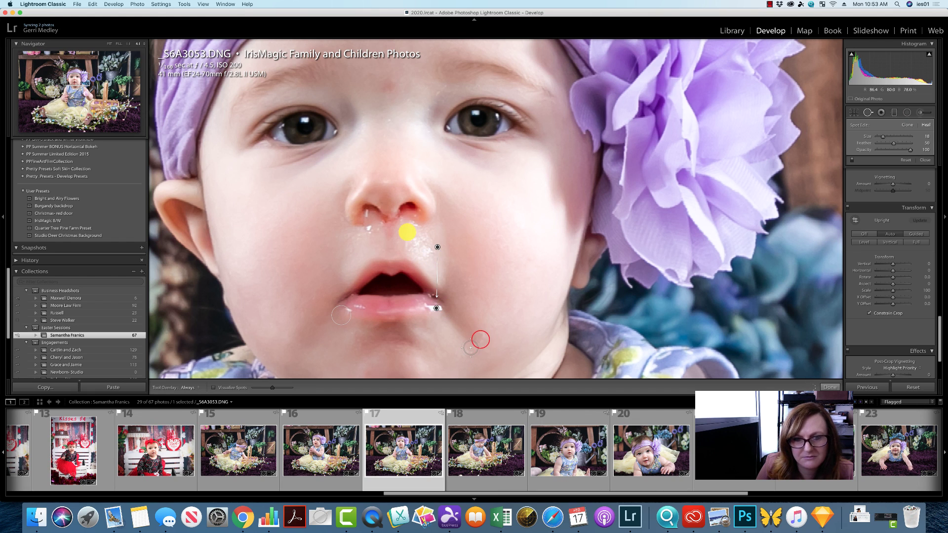
left_click(405, 242)
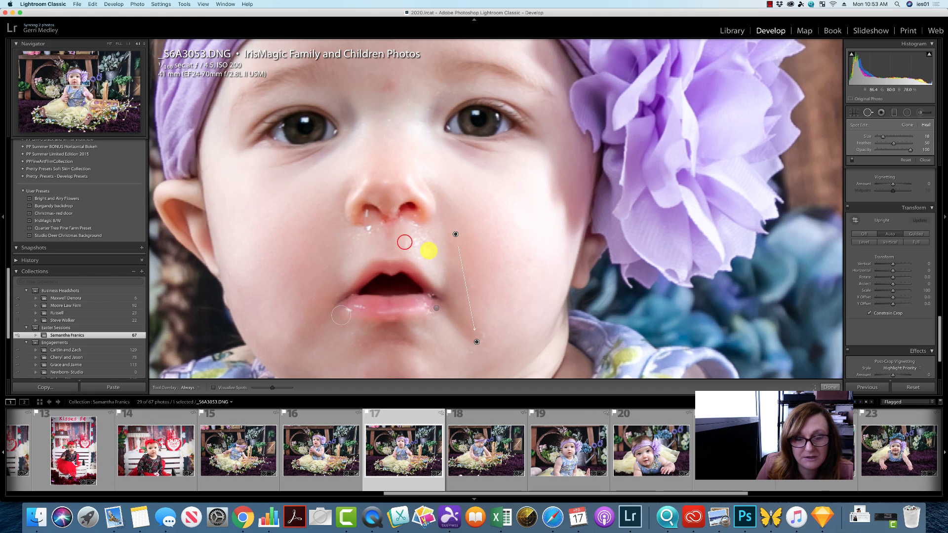
mouse_move(468, 270)
left_mouse_down()
mouse_move(416, 237)
mouse_move(455, 233)
left_mouse_up()
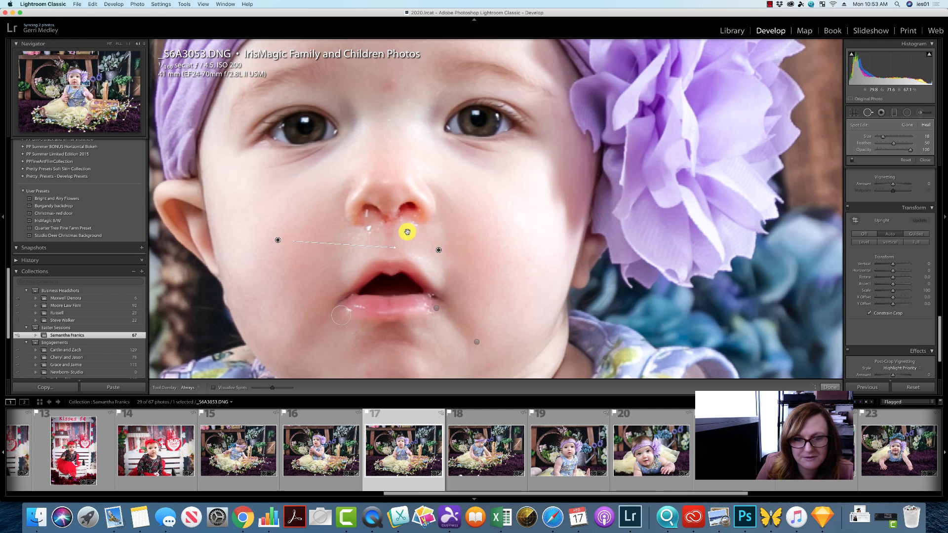
left_click(368, 234)
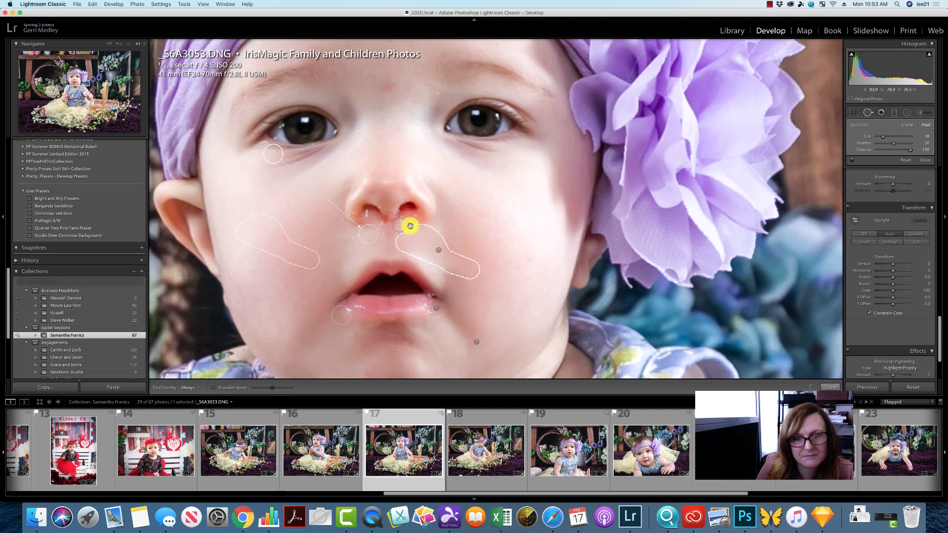
left_click(408, 225)
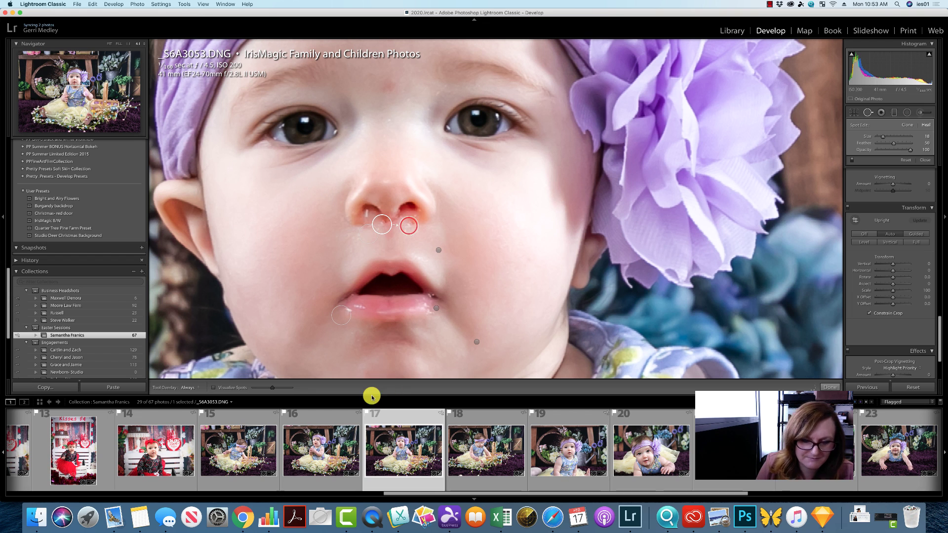
Open _S6A3051.DNG and heal the wet spots under the nostrils with a source on nearby cheek skin.
left_click(316, 460)
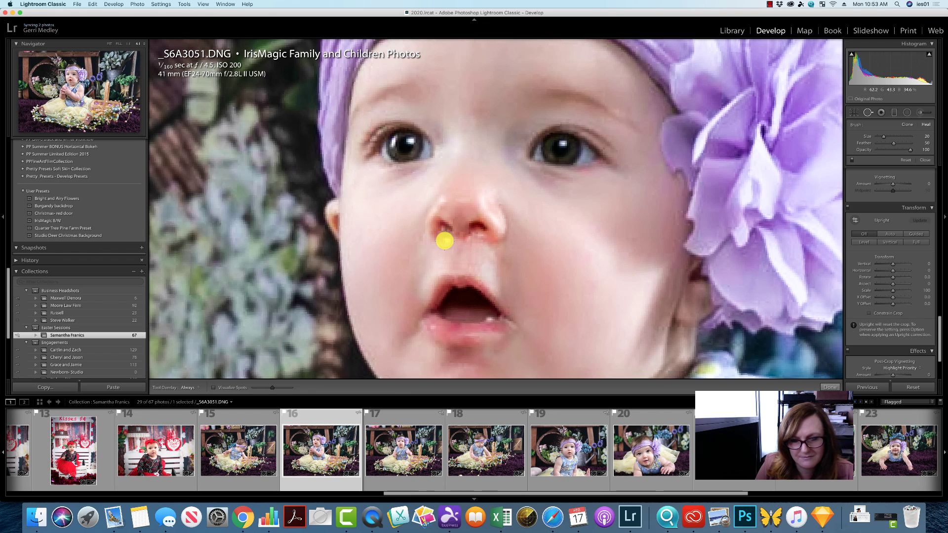
left_click(443, 242)
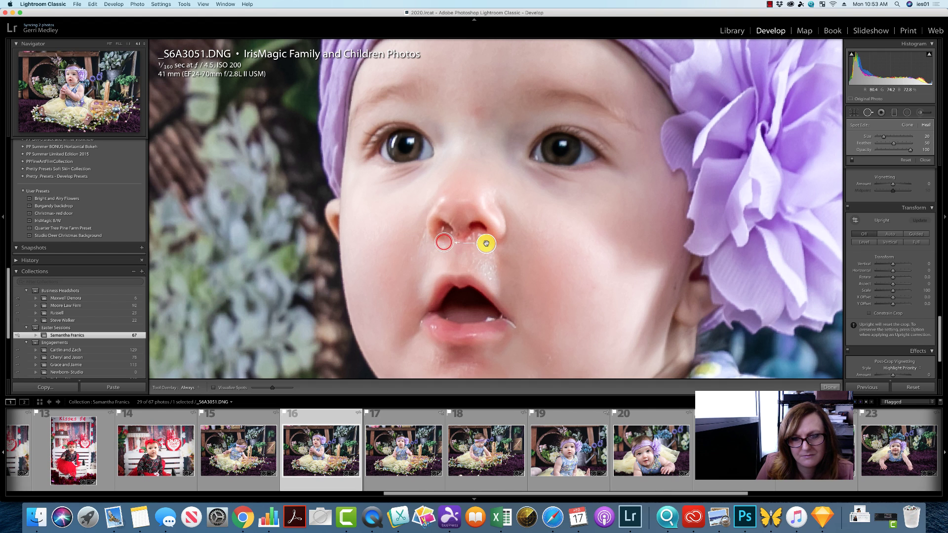
left_click(478, 240)
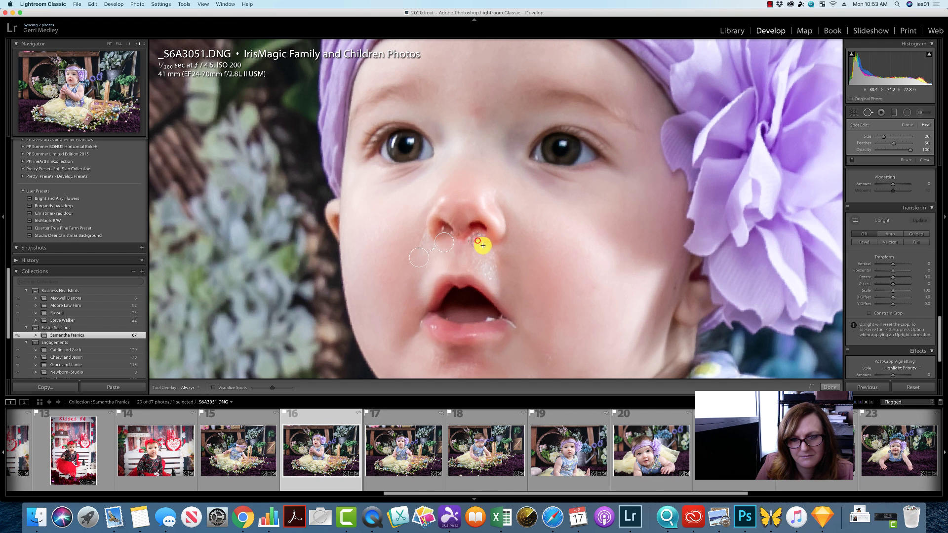
Heal the lower cheek mark, the mouth corner with its source moved onto the cheek, and the wet skin between nose and upper lip.
left_click(550, 358)
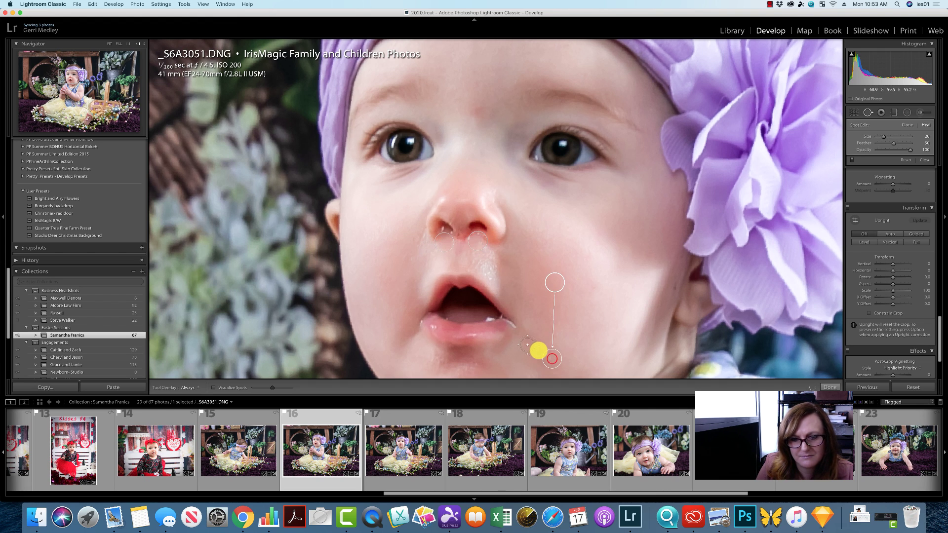
left_click(513, 323)
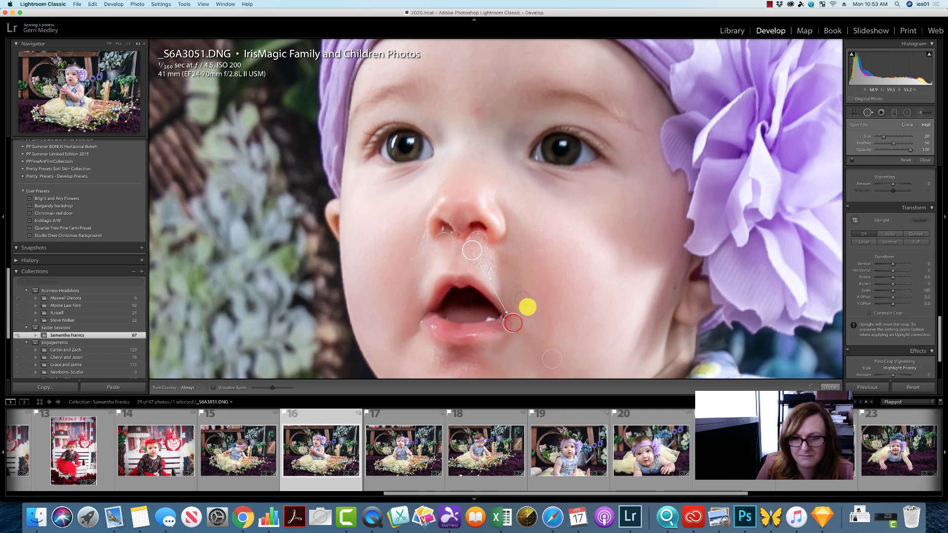
left_click_drag(471, 250, 530, 311)
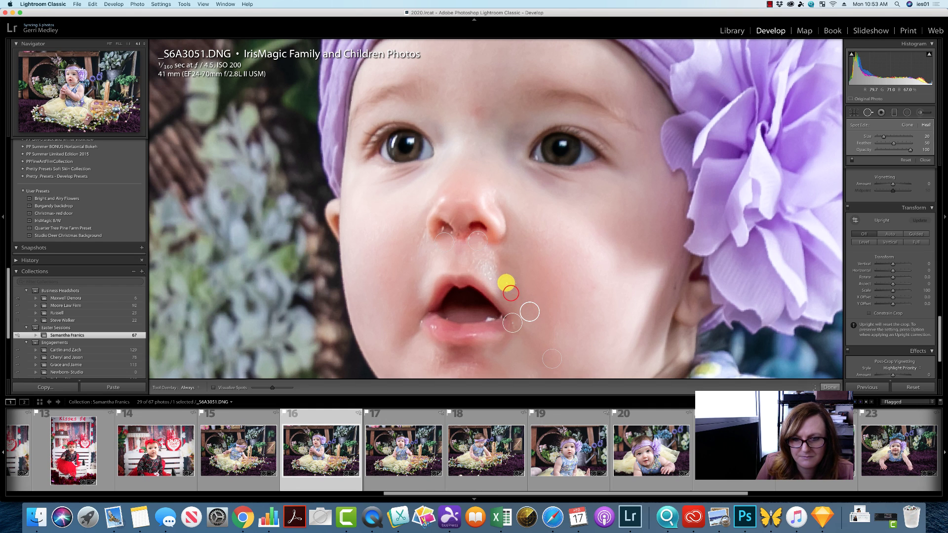
left_click_drag(480, 256, 493, 258)
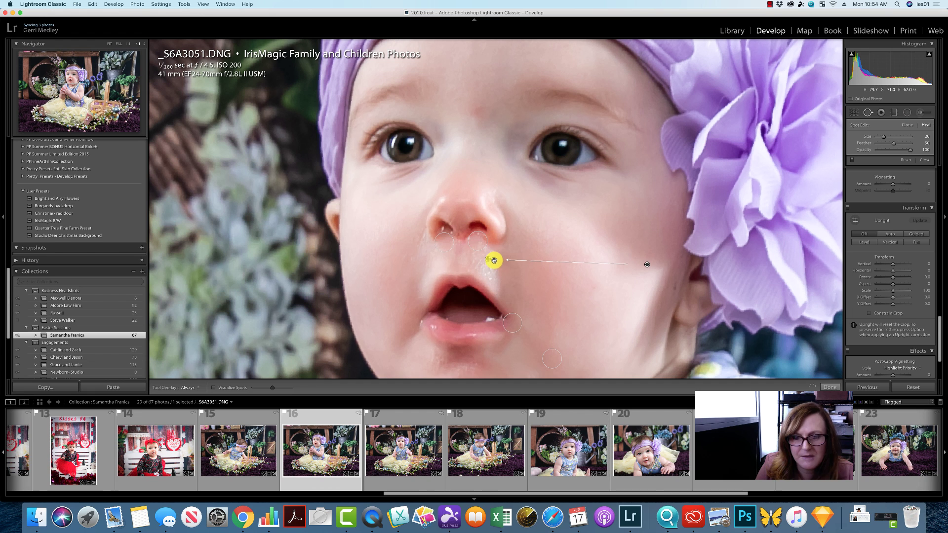
Open _S6A3047.DNG and heal the wet spots under the nostril and between the nostrils, placing the second heal's source on the nose.
left_click(240, 447)
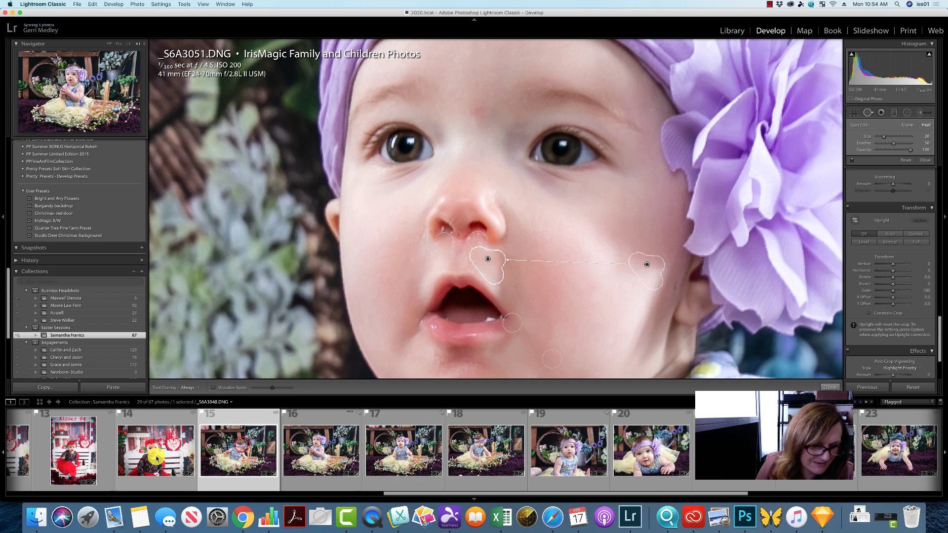
key("Left")
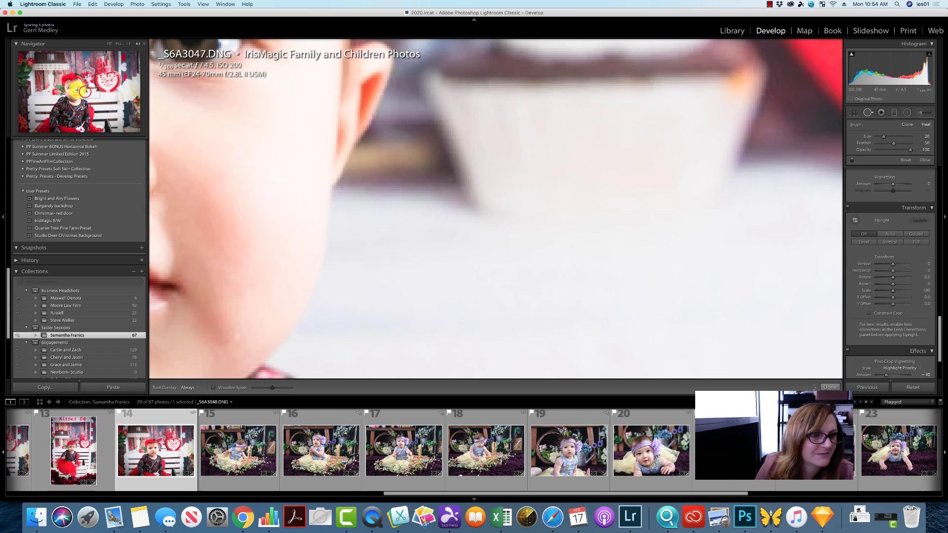
left_click(77, 94)
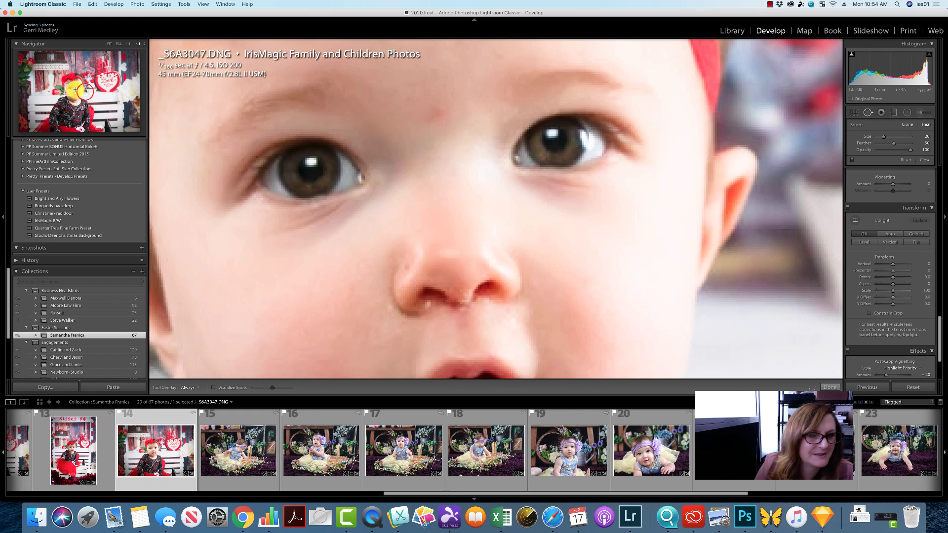
scroll(275, 158, "down", 4)
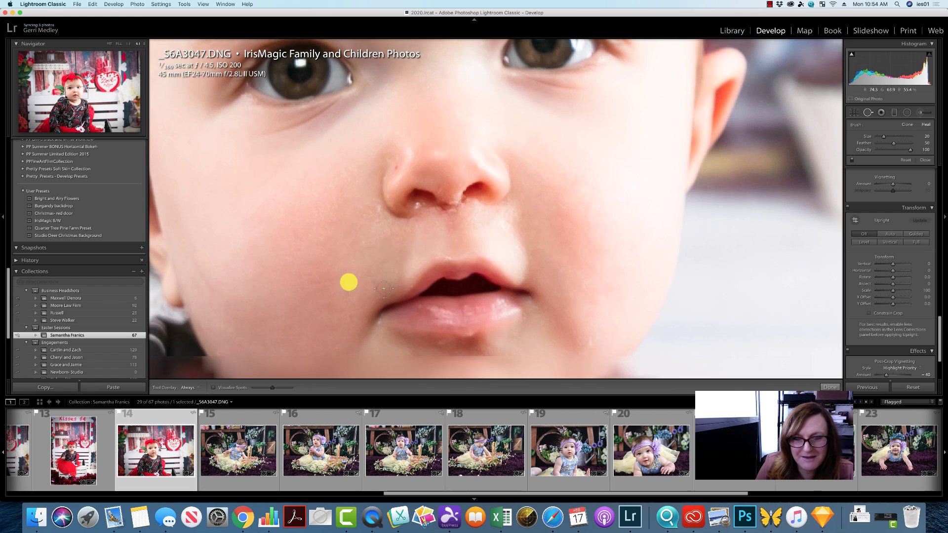
left_click(419, 205)
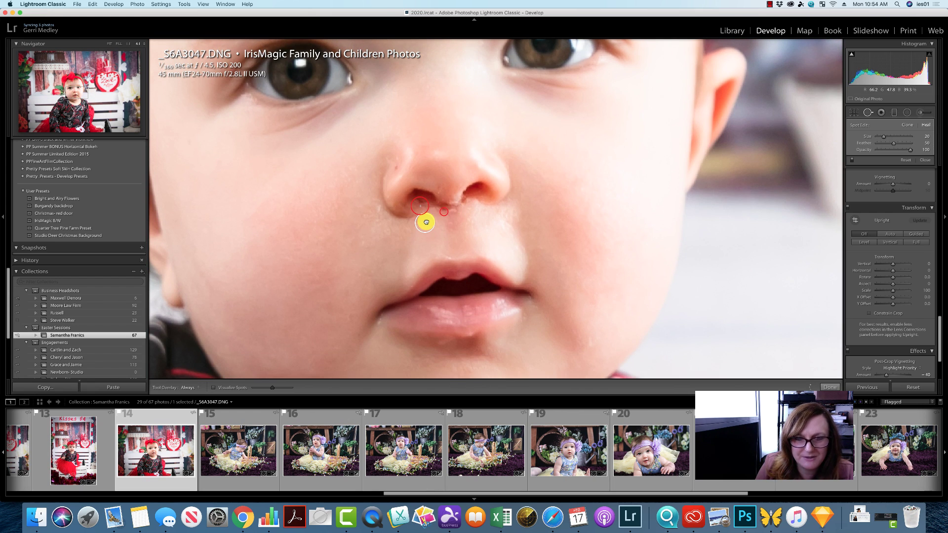
left_click_drag(445, 212, 445, 191)
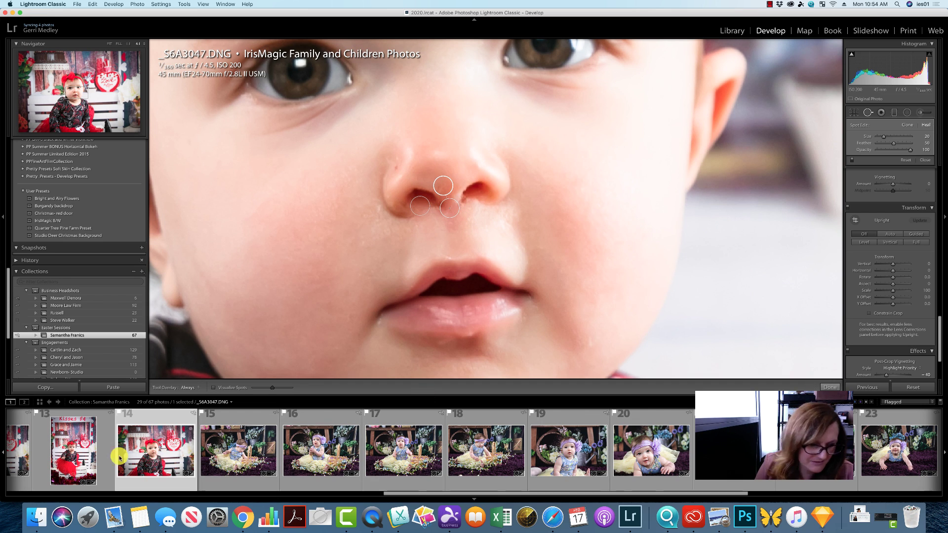
Open _S6A3046.DNG and heal the lower cheek and the spot under the nose, moving the nose heal's source up onto the nose.
left_click(66, 456)
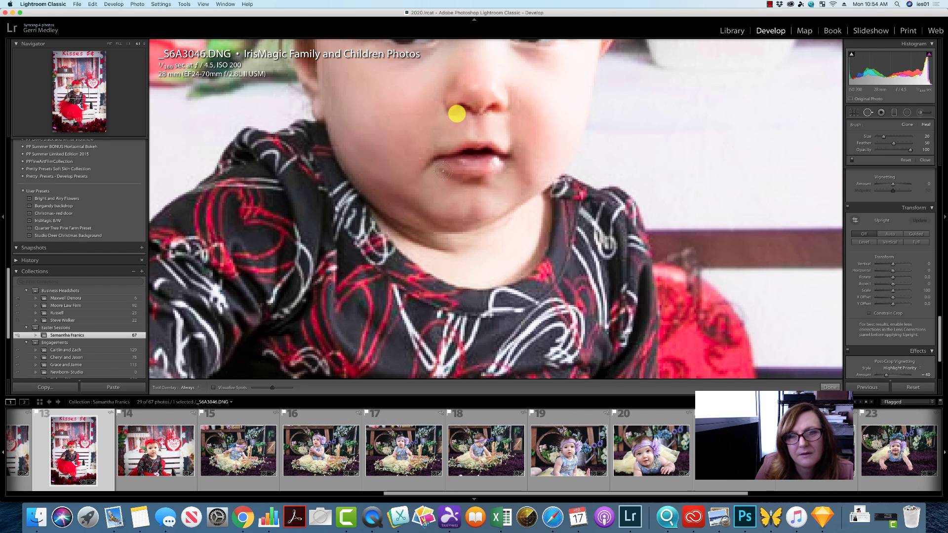
left_click(517, 184)
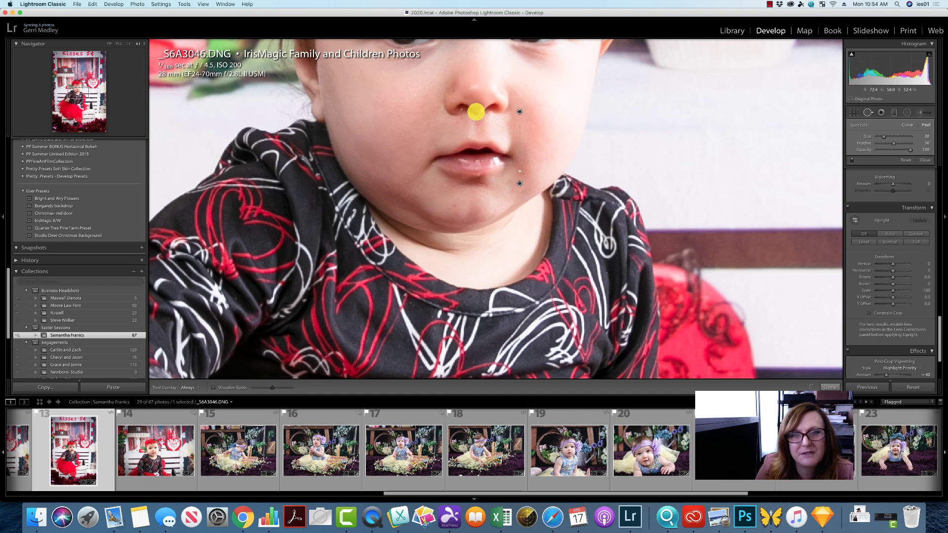
left_click(476, 132)
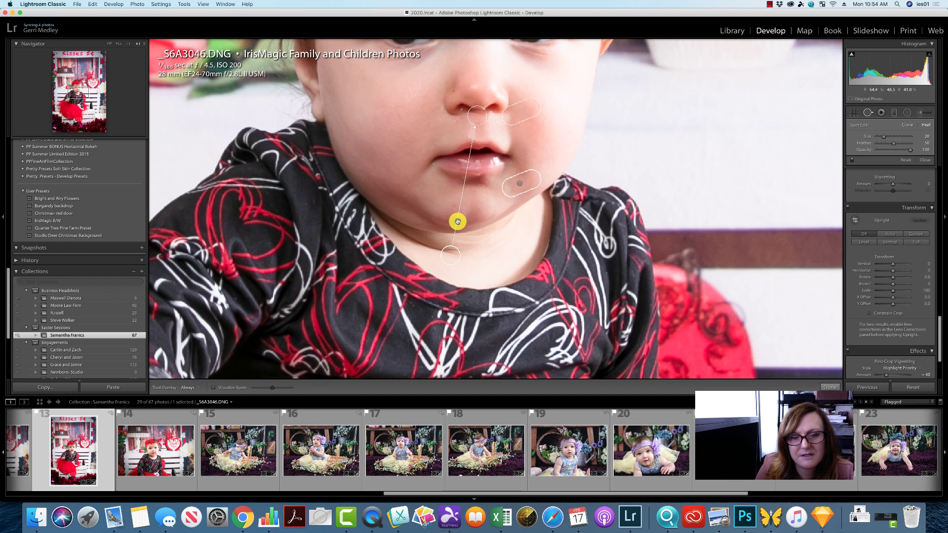
left_click_drag(457, 220, 482, 91)
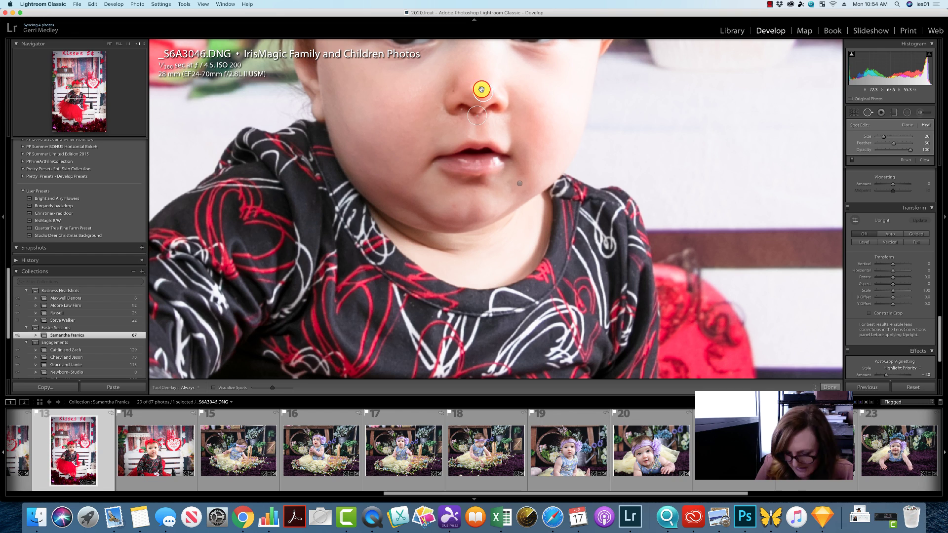
Replace the heal under the nose with a smaller one at brush size 12, placing its source on the nose.
left_click_drag(883, 136, 883, 139)
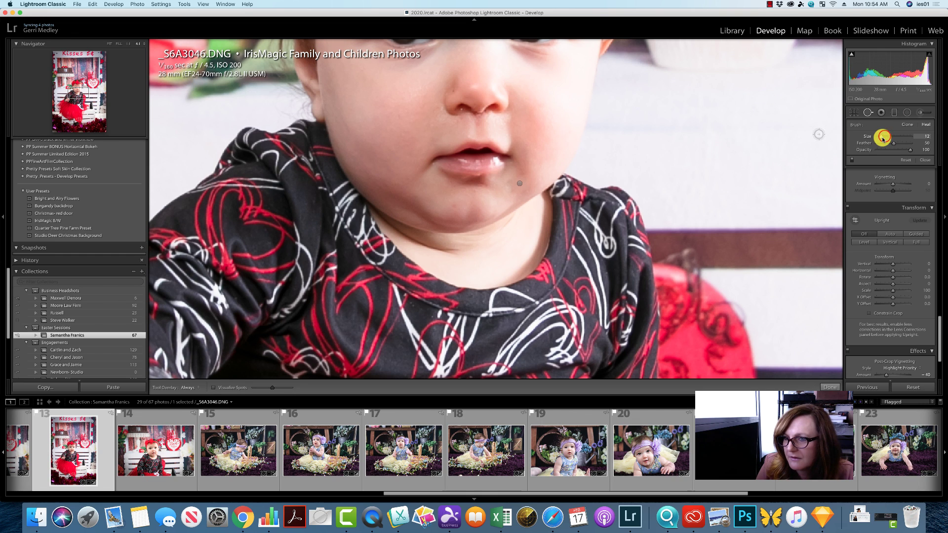
left_click(477, 114)
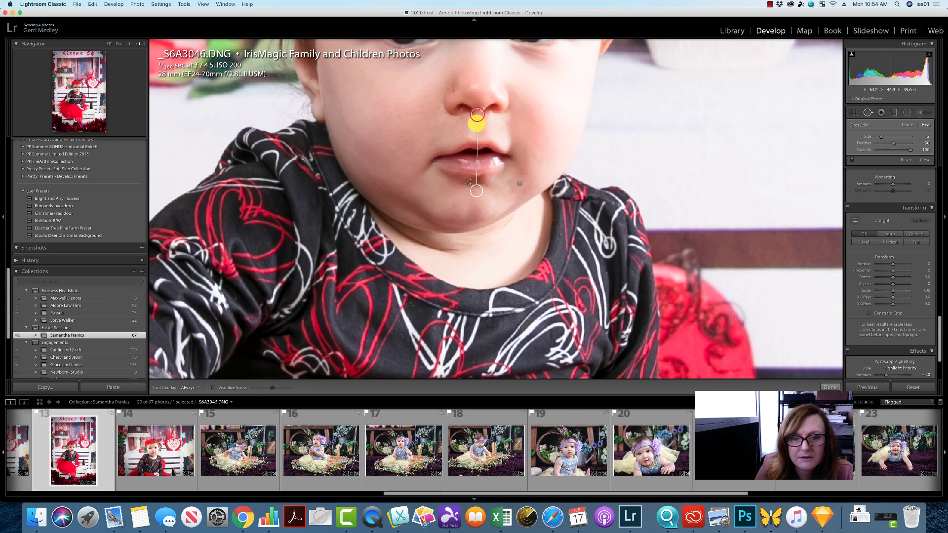
left_click_drag(478, 190, 481, 99)
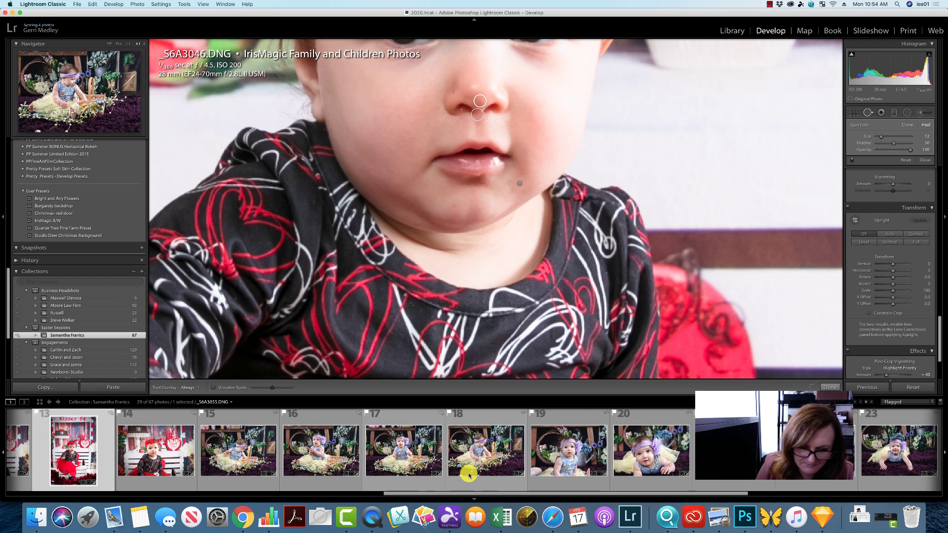
Open _S6A3044.DNG from the earlier photos and heal the wet spots under the nostril and between the nostrils.
mouse_move(423, 494)
left_mouse_down()
mouse_move(434, 494)
mouse_move(237, 485)
left_mouse_up()
scroll(370, 455, "up", 3)
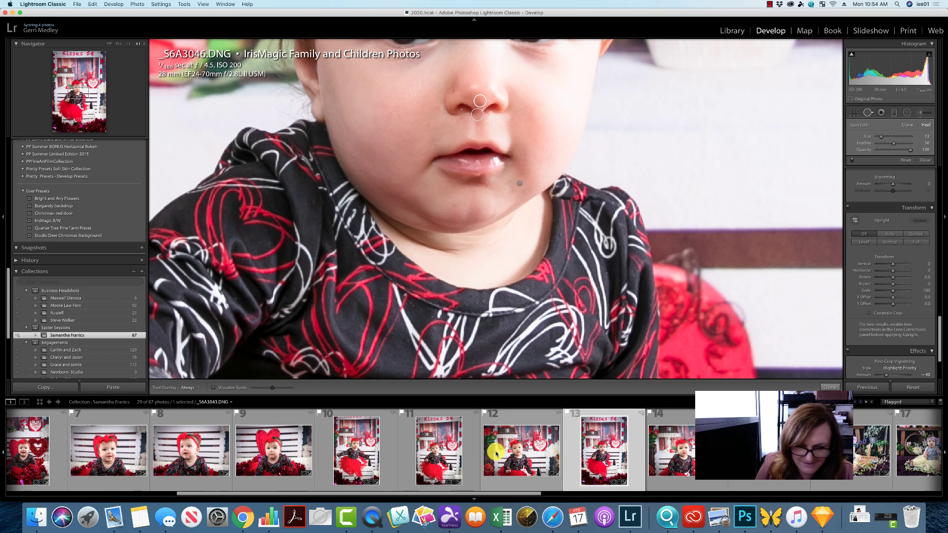
left_click(521, 452)
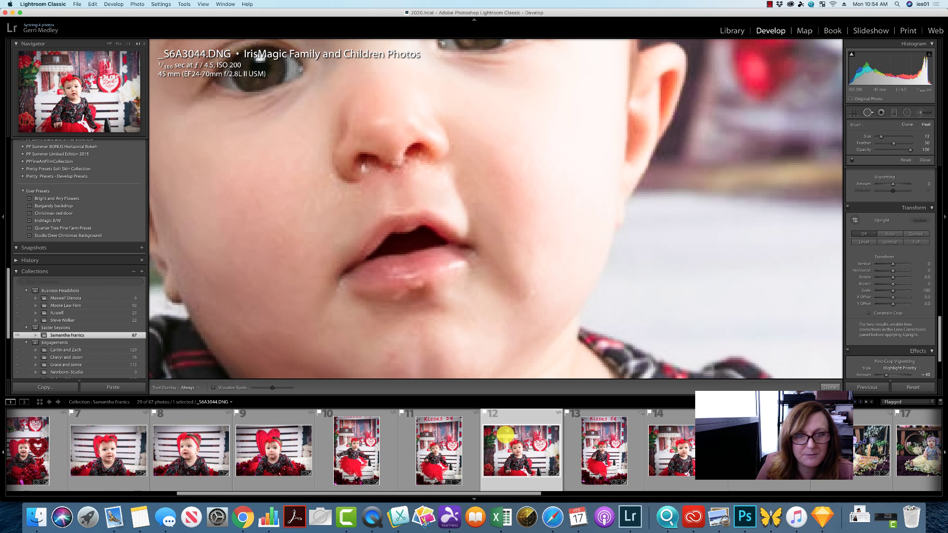
mouse_move(364, 165)
left_mouse_down()
mouse_move(389, 167)
mouse_move(367, 179)
mouse_move(402, 163)
left_mouse_up()
Open _S6A3043.DNG and heal the wet spot under the nose using clean skin beside it.
left_click(445, 469)
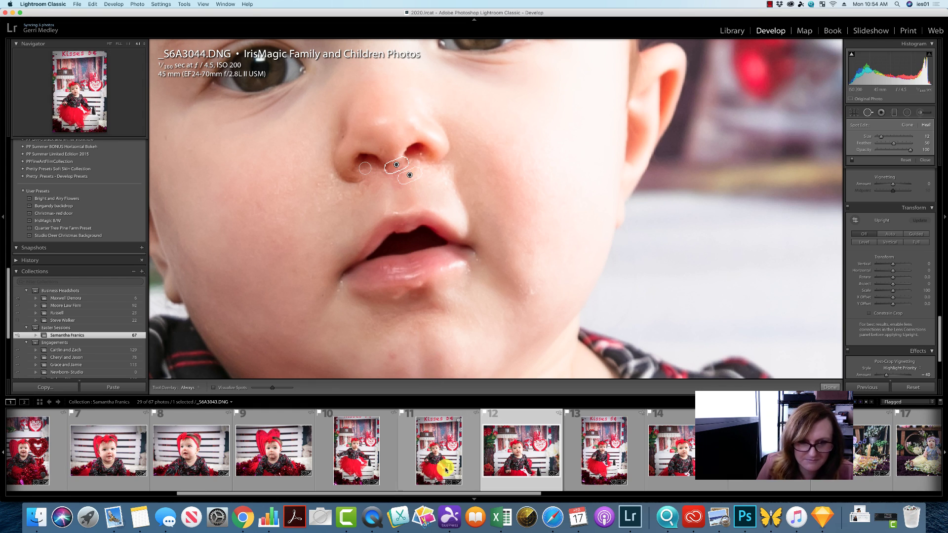
left_click(445, 469)
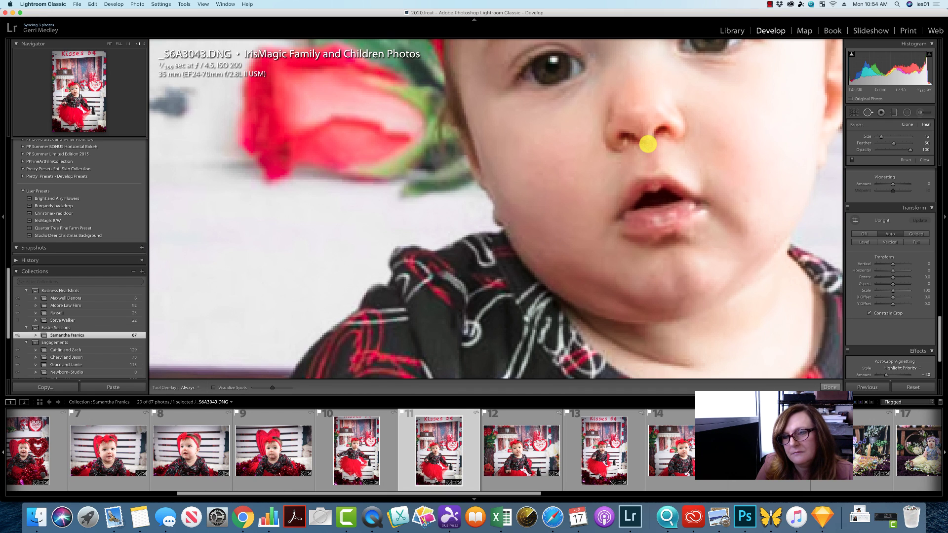
left_click(642, 143)
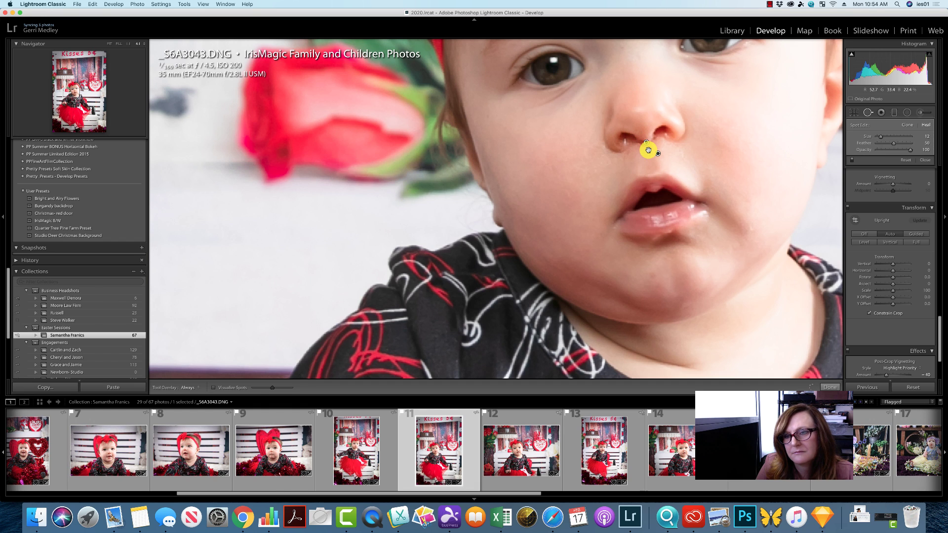
Open _S6A3041.DNG and heal the wet strip under the nose, moving the heal's source up onto the nose.
left_click(359, 457)
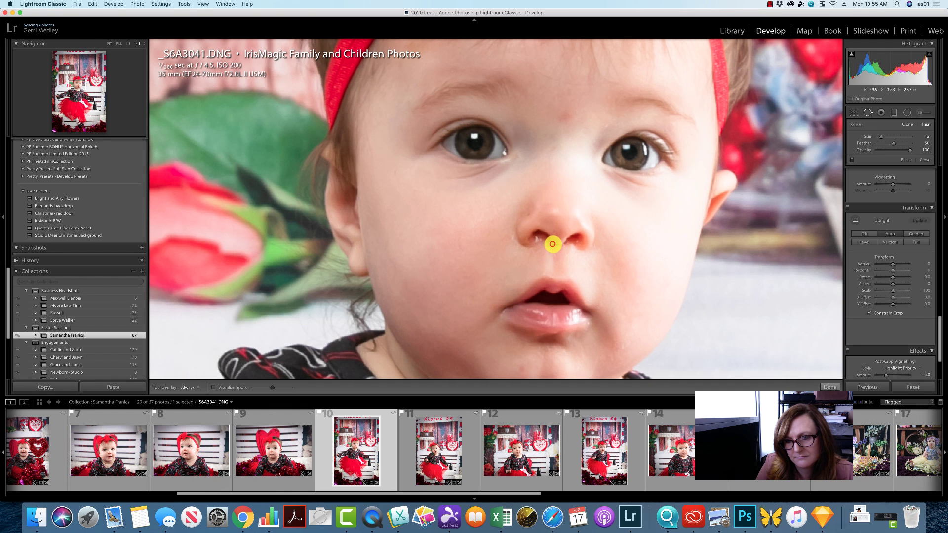
left_click(553, 244)
mouse_move(562, 244)
left_mouse_down()
mouse_move(556, 237)
mouse_move(514, 317)
mouse_move(501, 372)
mouse_move(516, 306)
mouse_move(558, 227)
left_mouse_up()
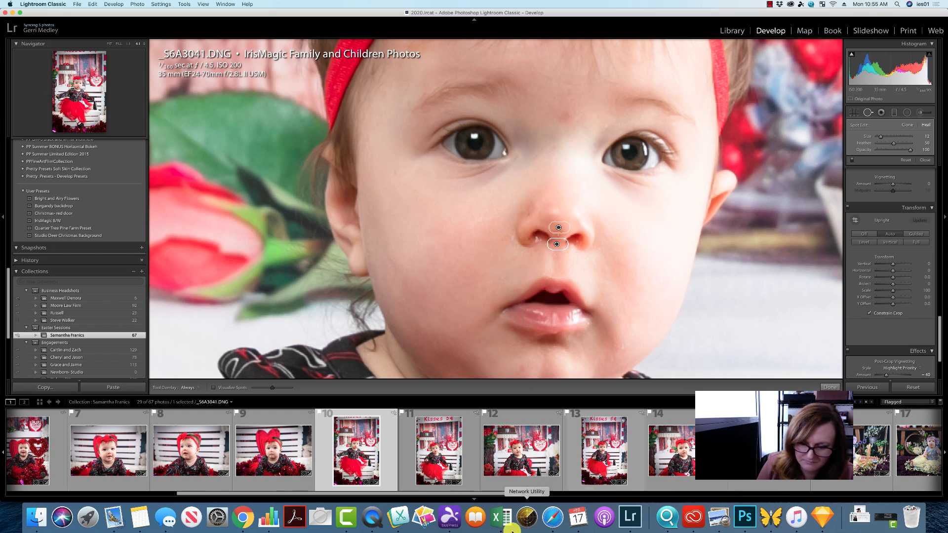
Switch to Camtasia with the CHILD SESSION EDIT project.
left_click(345, 517)
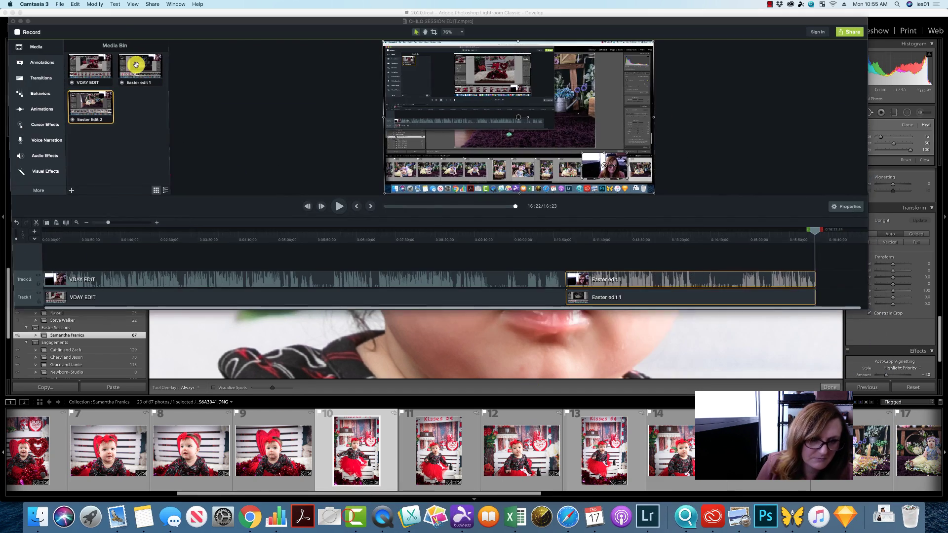